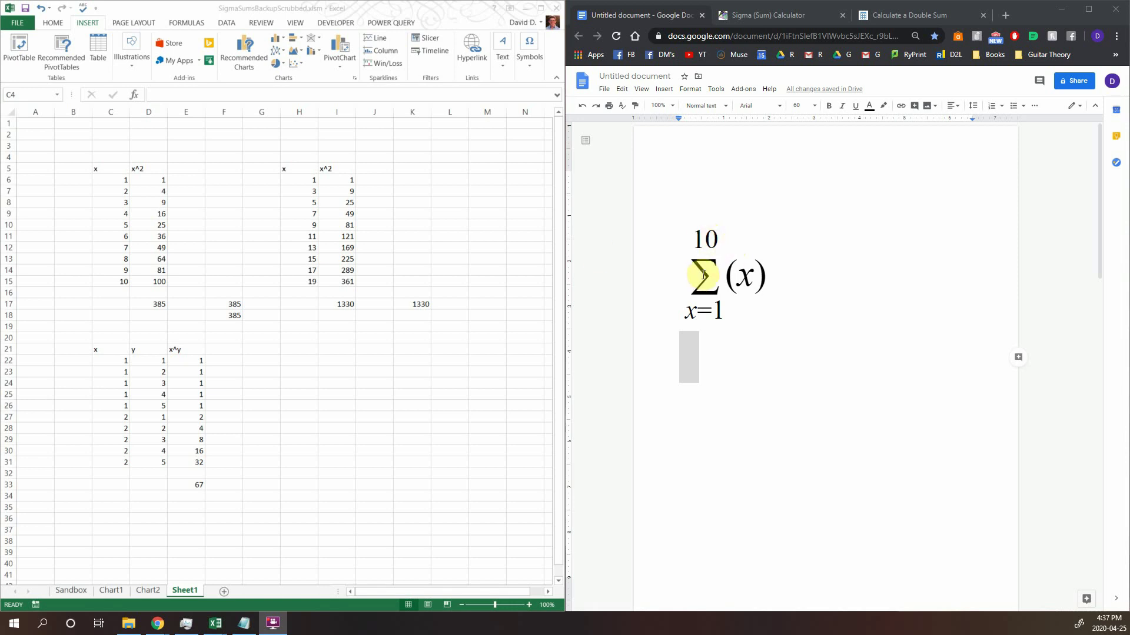
- Select the sigma equation in the Google Doc and place the cursor below it
double_click(777, 277)
click(787, 277)
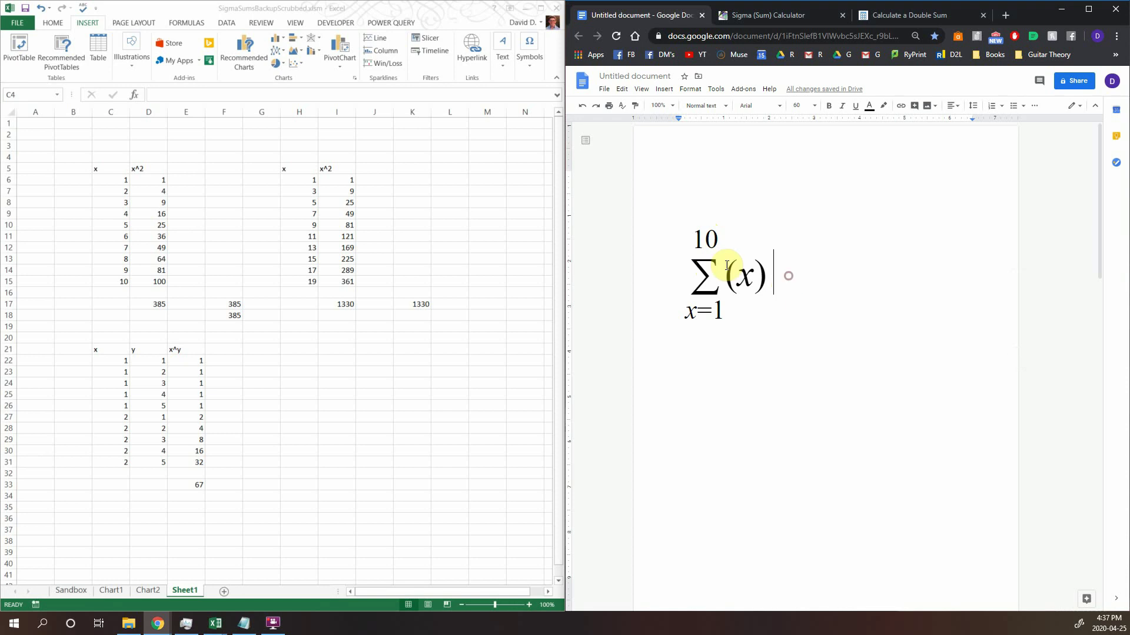
key(shift+Left)
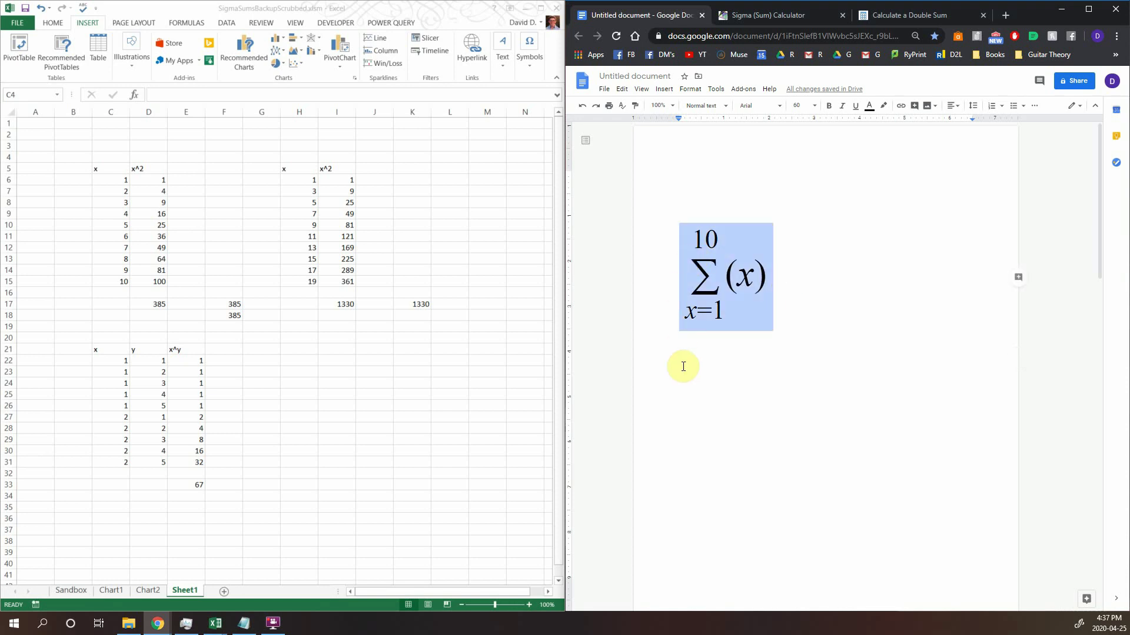
click(721, 361)
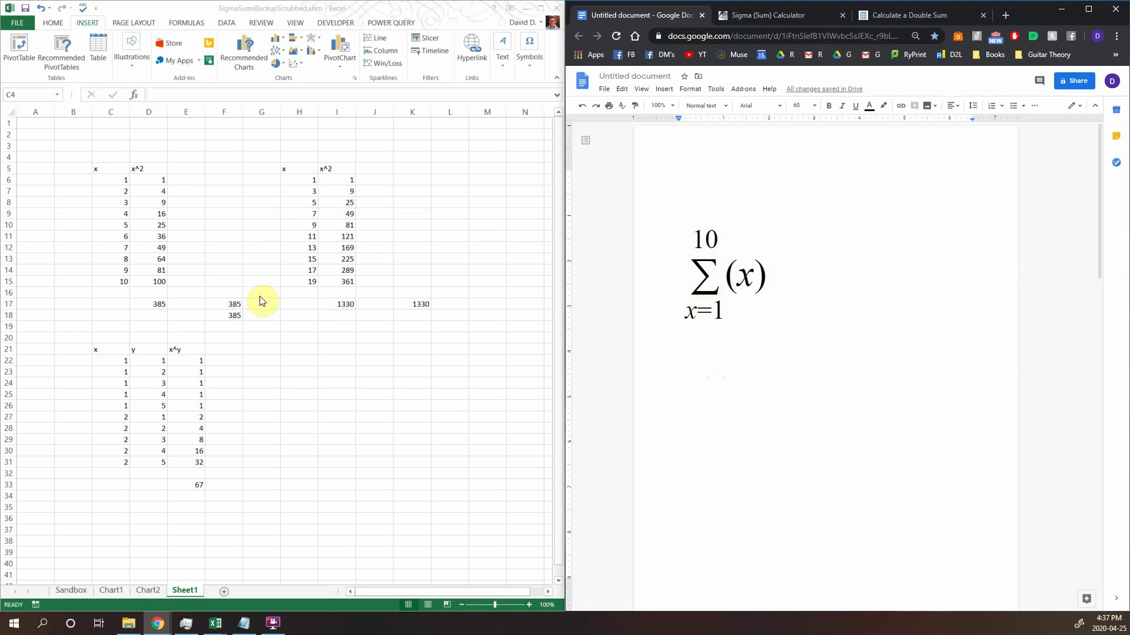
- Return to the spreadsheet and scroll up to the x and x^2 table
click(194, 326)
click(256, 335)
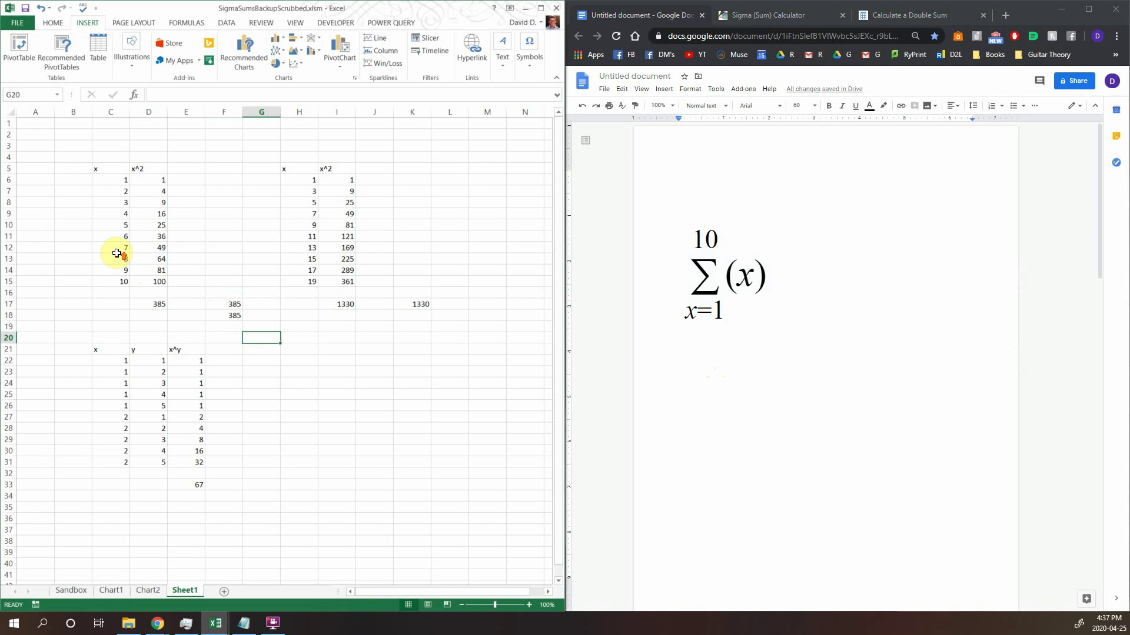
ctrl+scroll(118, 255, up, 3)
ctrl+scroll(90, 271, up, 1)
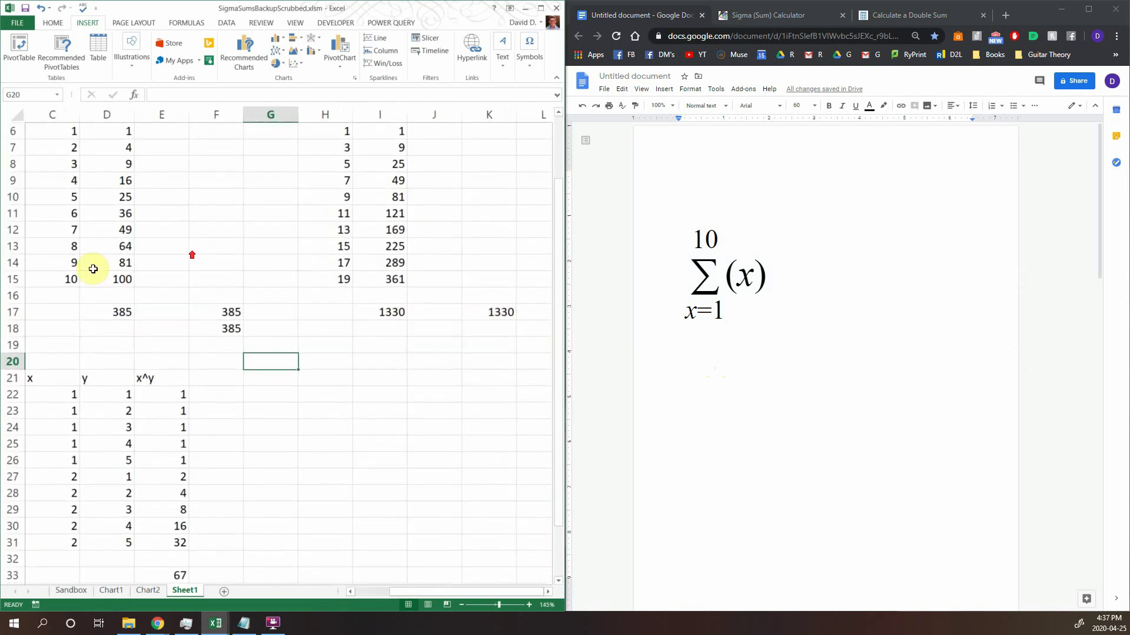
scroll(81, 287, up, 2)
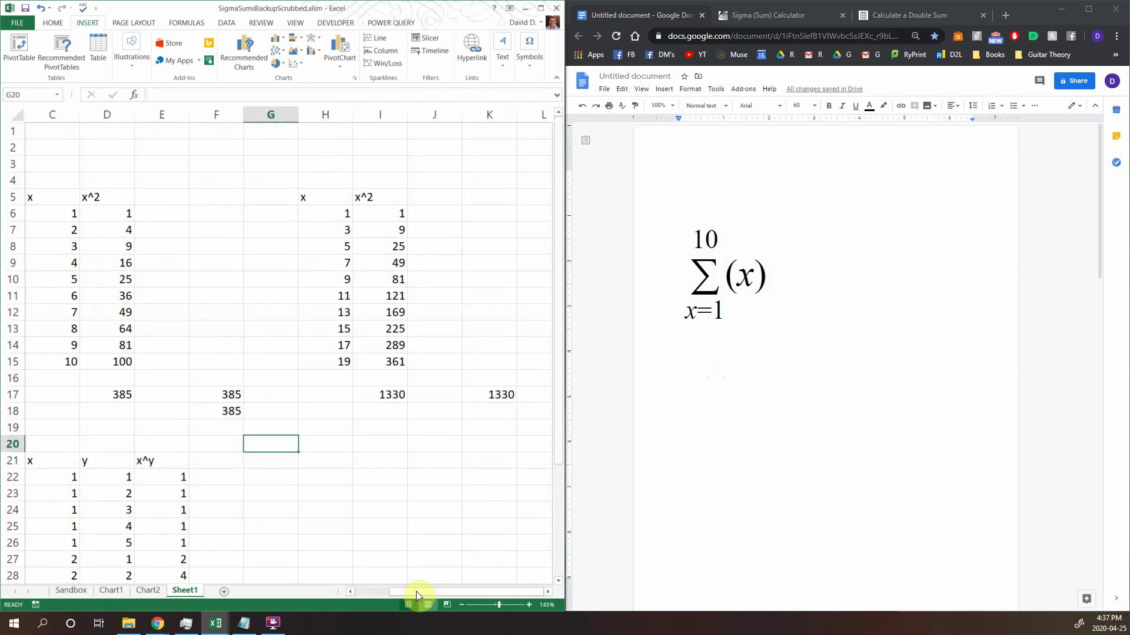
drag(404, 591, 369, 599)
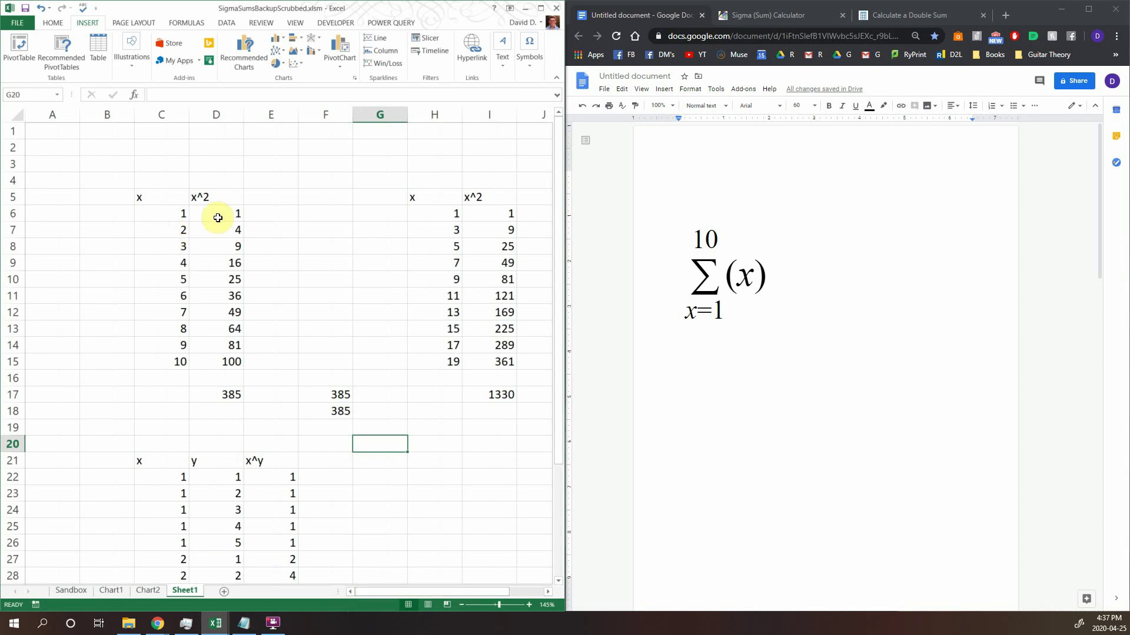
click(328, 197)
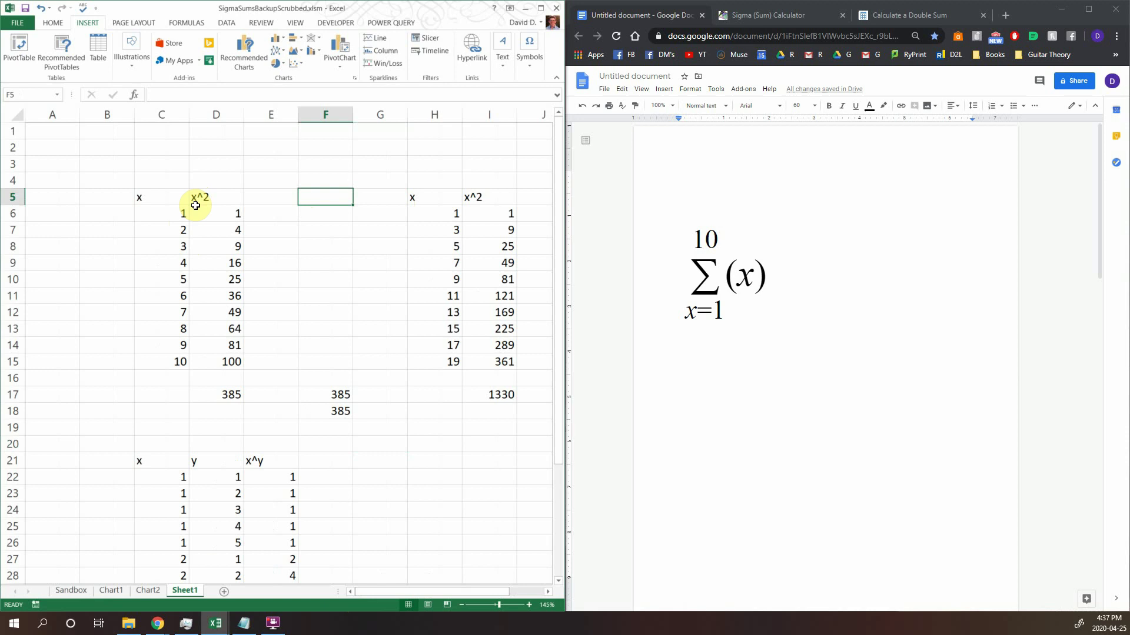
drag(375, 590, 375, 591)
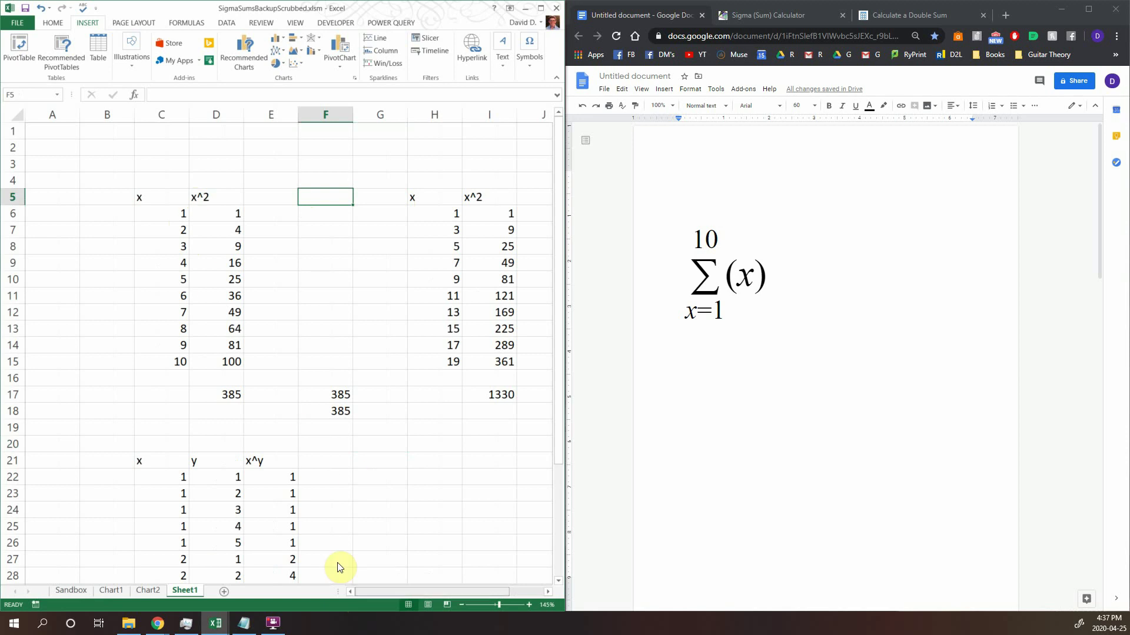
scroll(221, 323, up, 1)
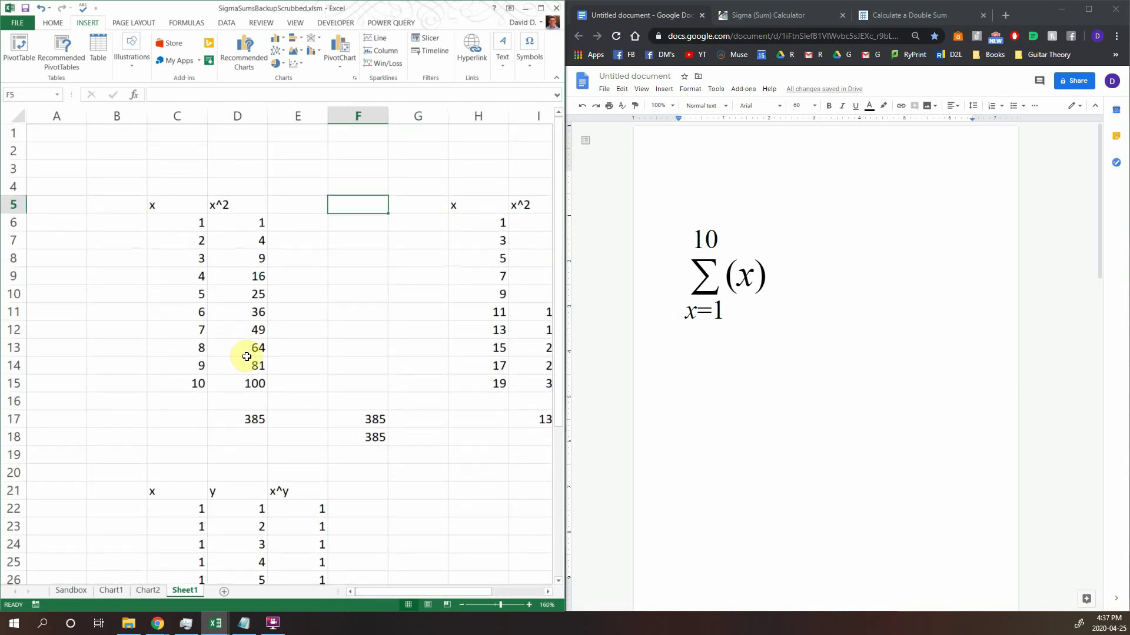
click(285, 176)
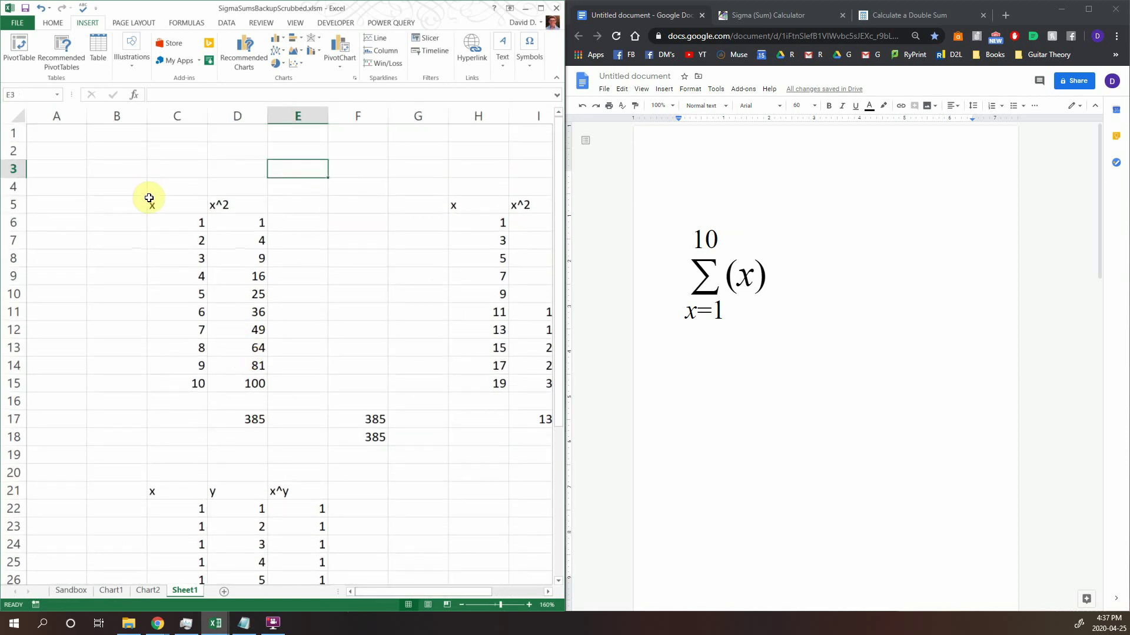
- Put borders around the x and x^2 table in C5:D15
drag(151, 200, 247, 378)
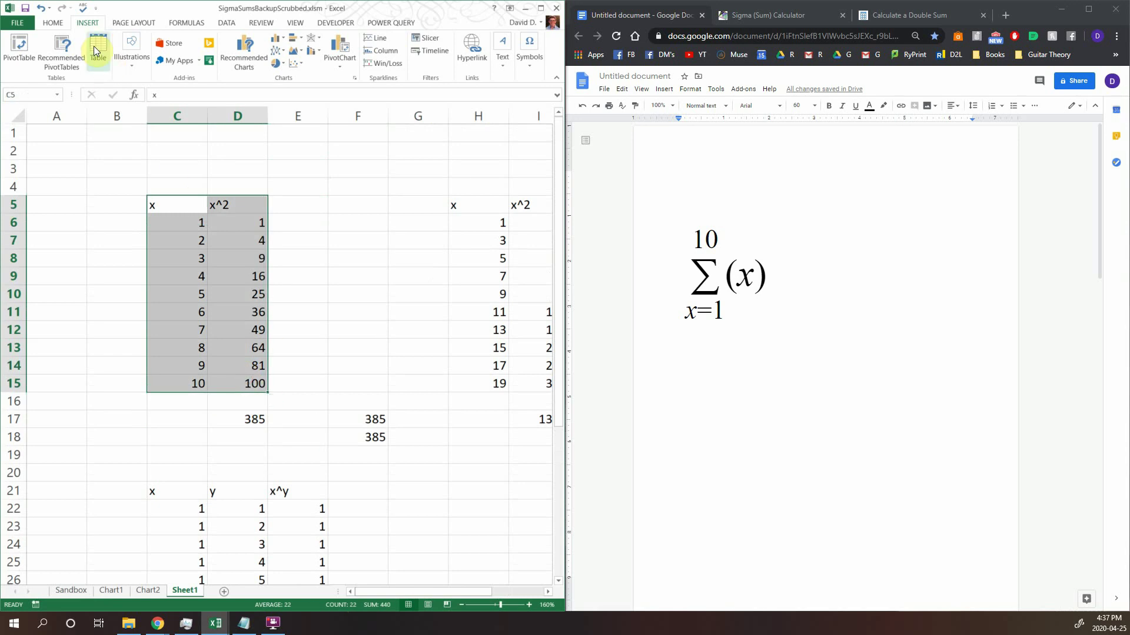
click(52, 23)
click(111, 62)
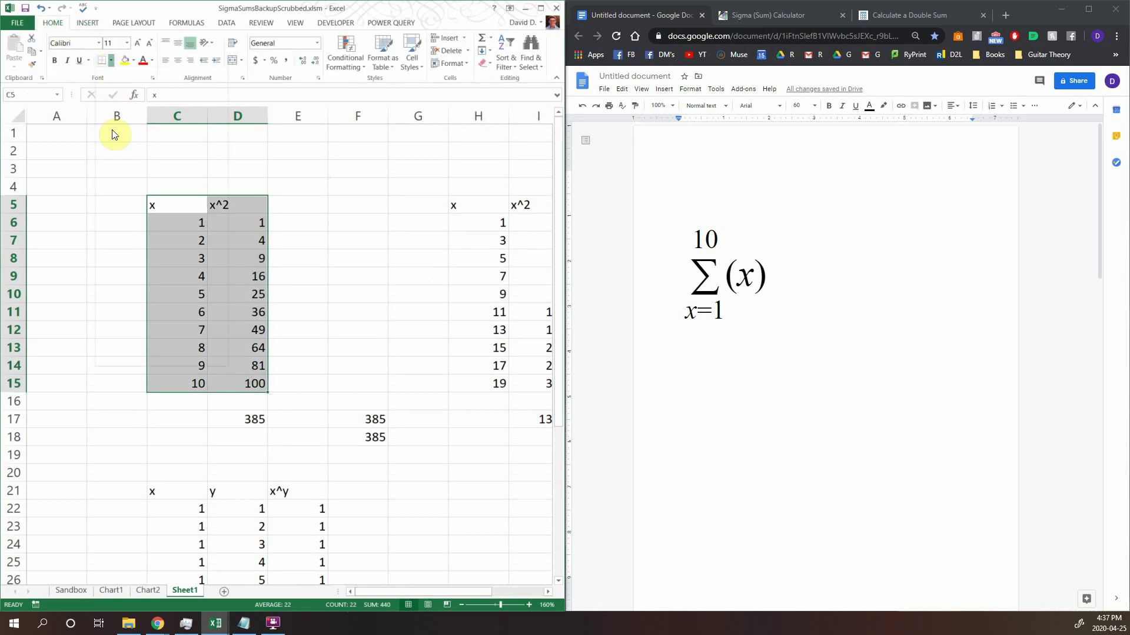
click(156, 189)
click(287, 187)
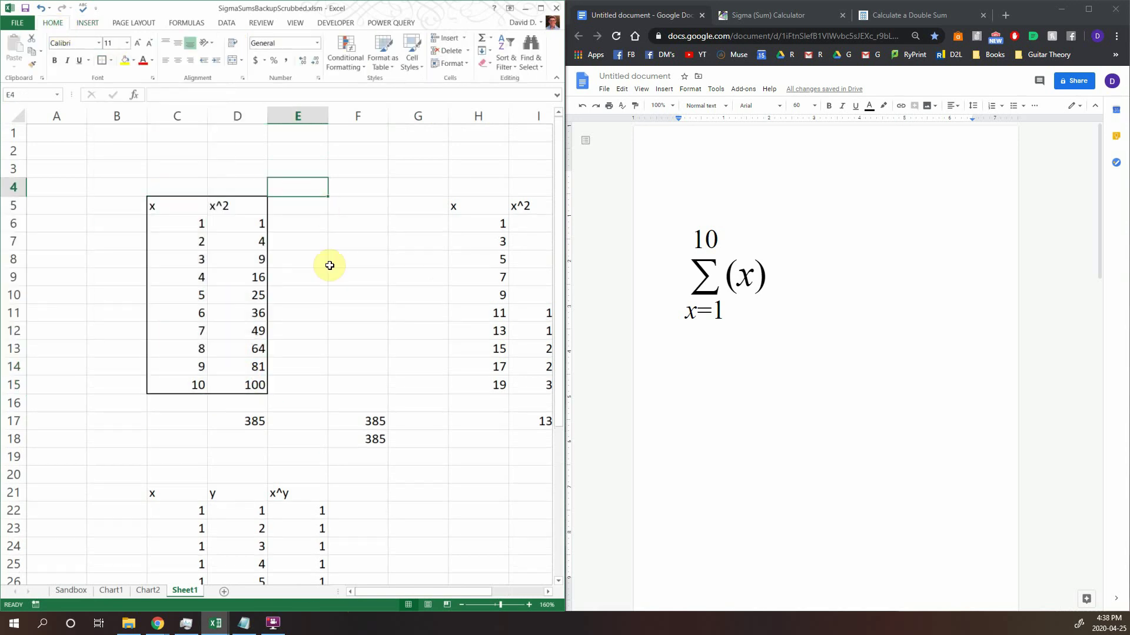
click(340, 291)
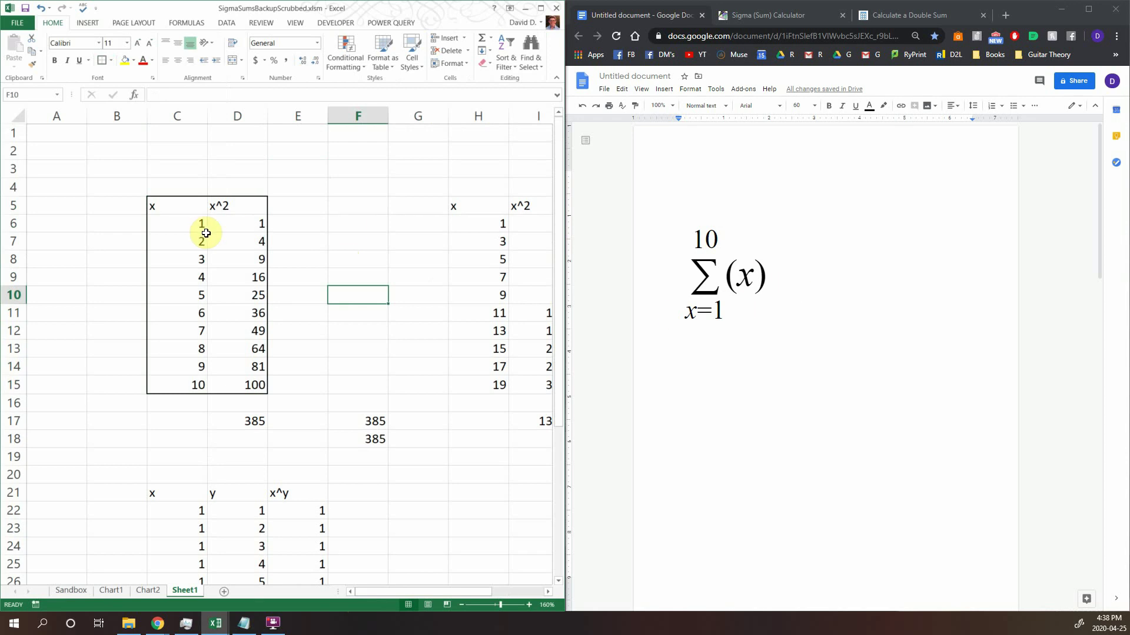
- Add ^2 to the x in the Google Docs sigma equation
drag(177, 224, 173, 385)
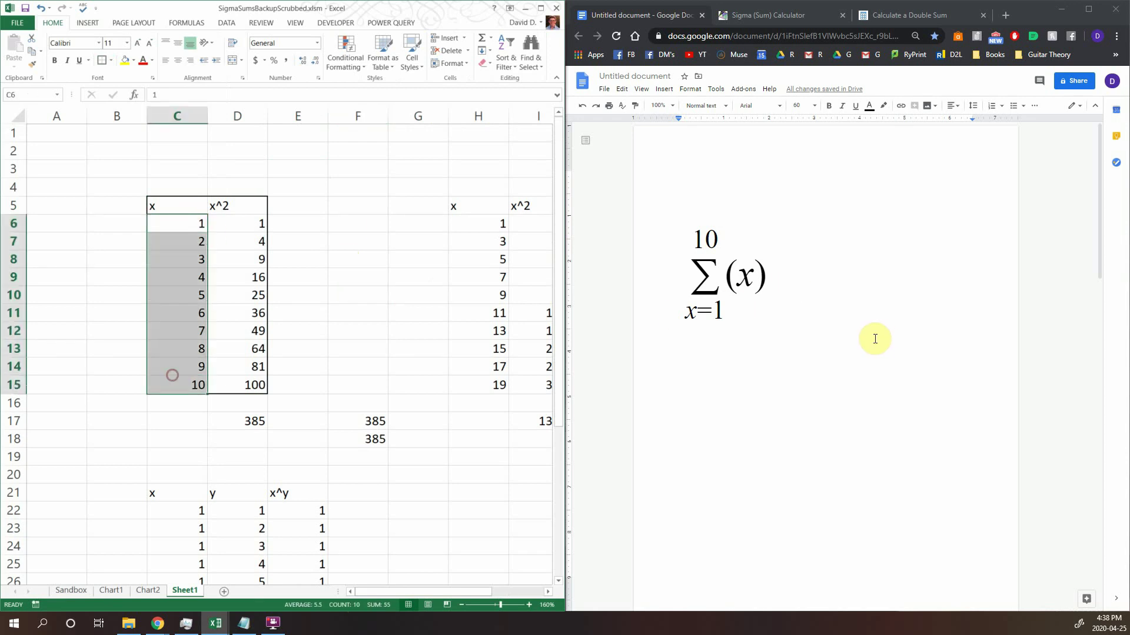
click(245, 223)
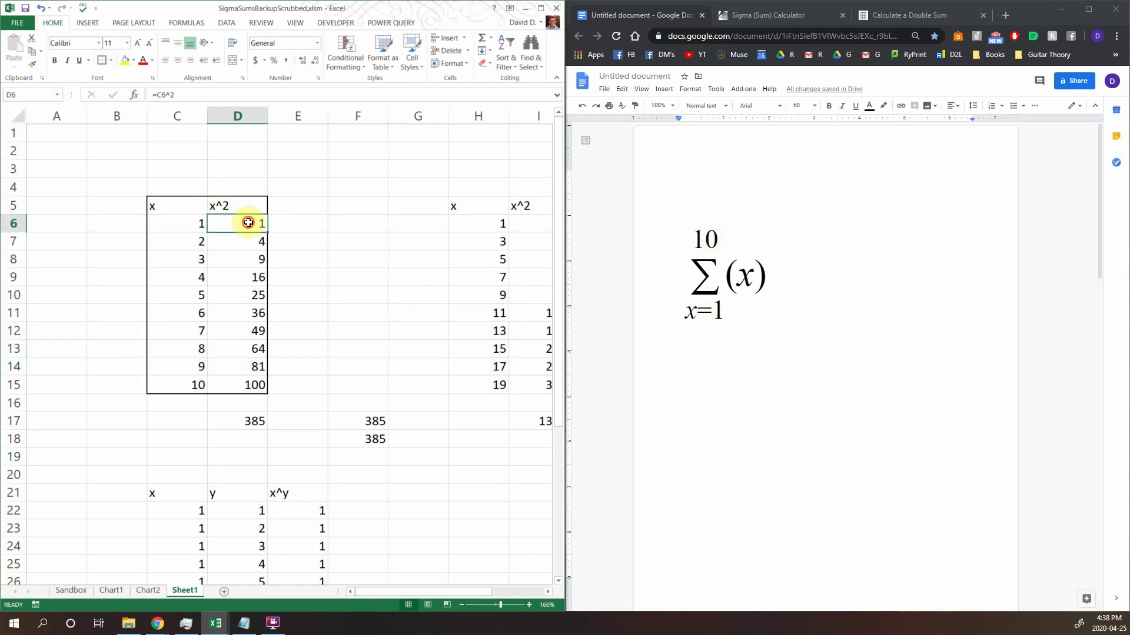
click(748, 272)
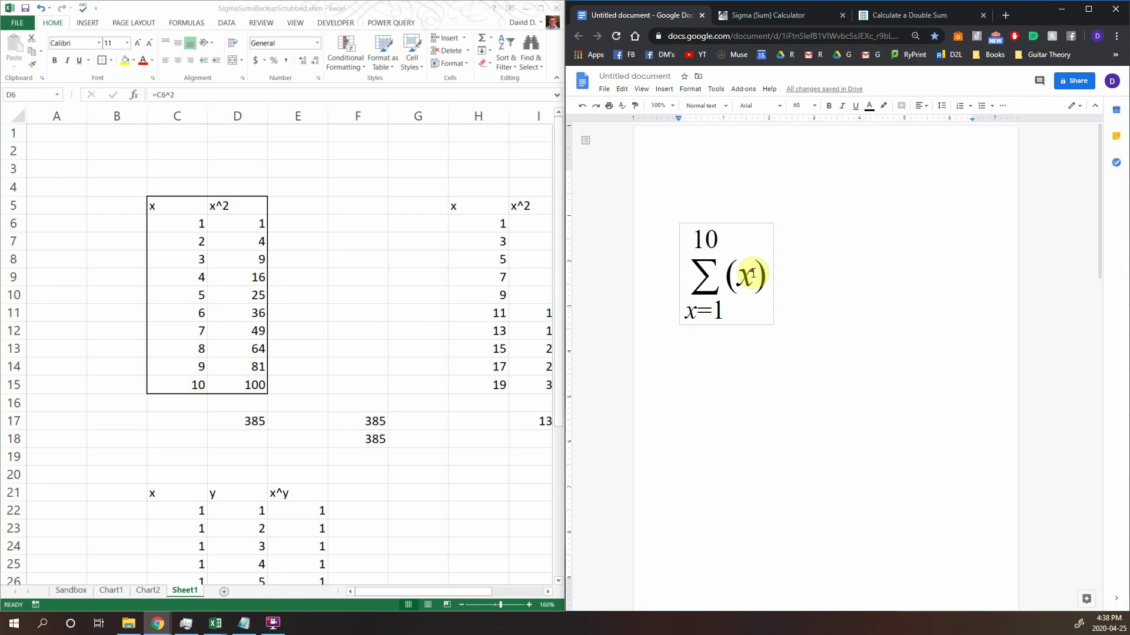
text(^2)
click(694, 373)
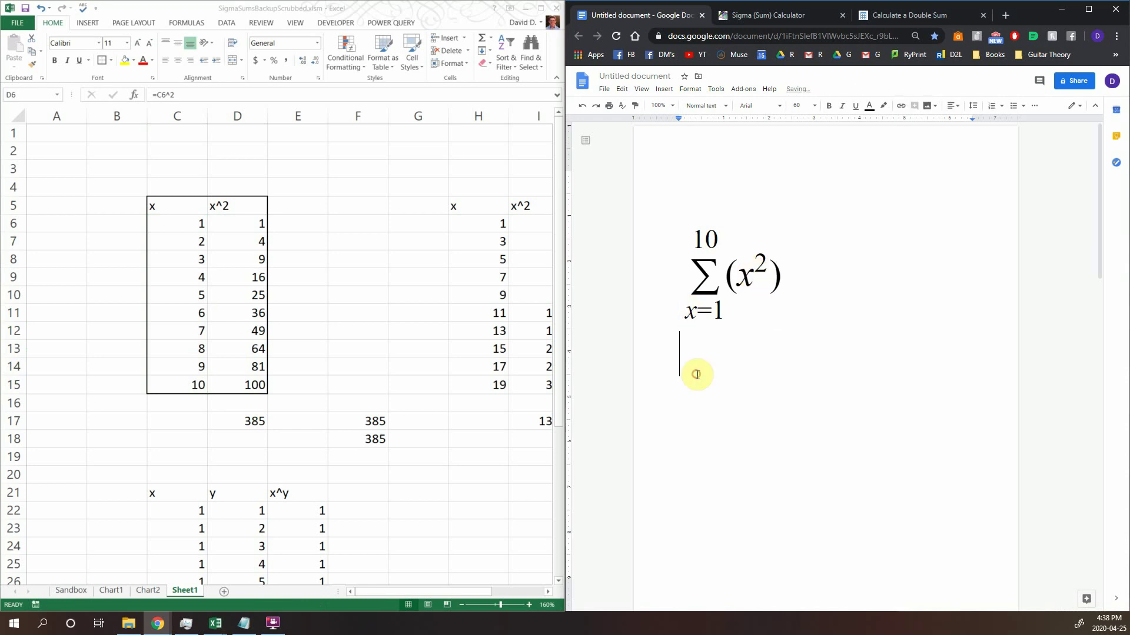
- Review the squaring formulas in D6, D7 and D11, leaving them unchanged
click(237, 225)
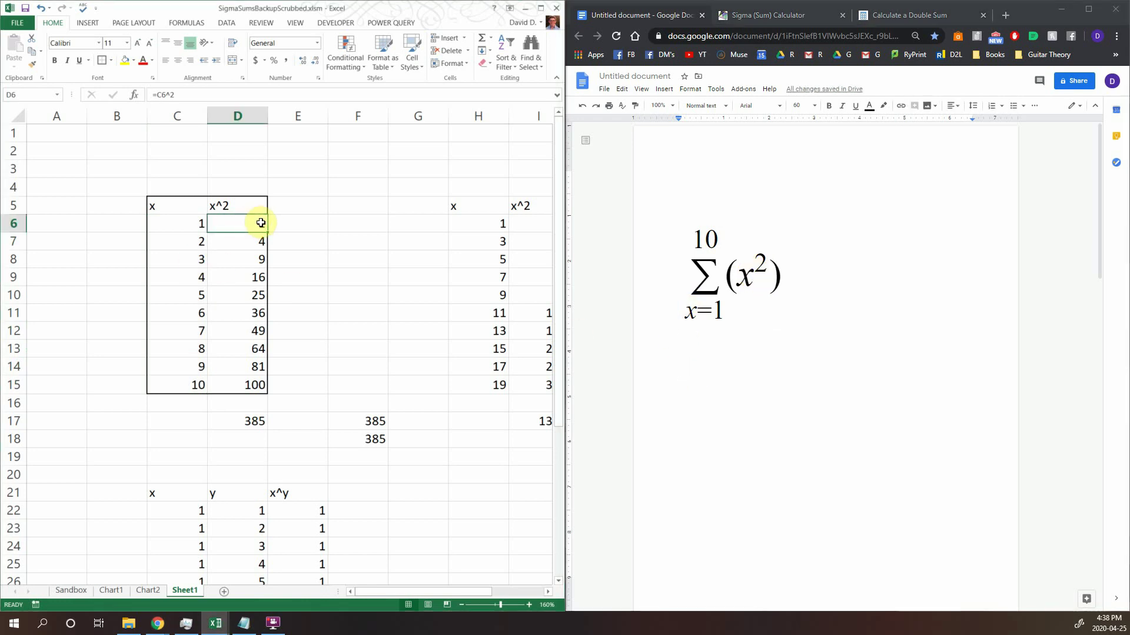
click(196, 94)
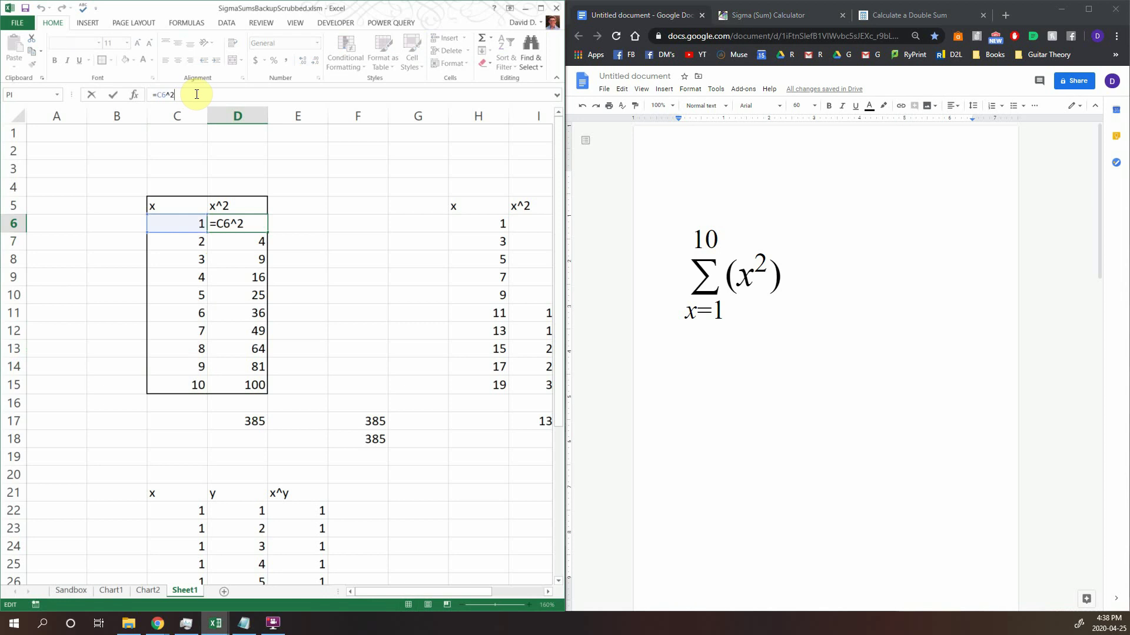
key(Return)
click(197, 94)
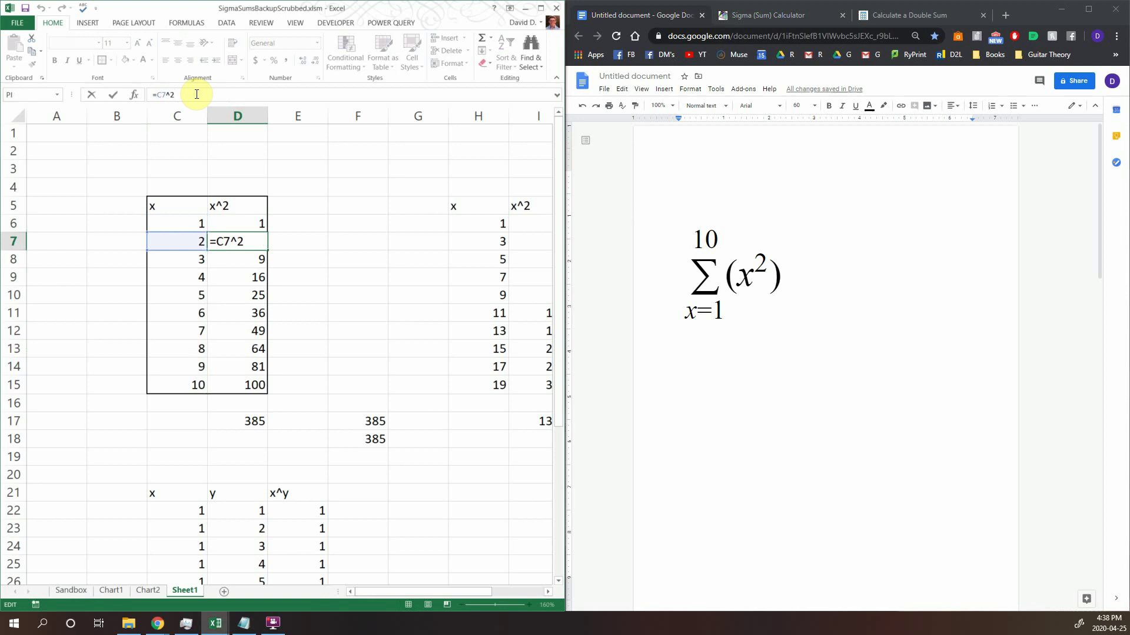
key(Return)
click(253, 312)
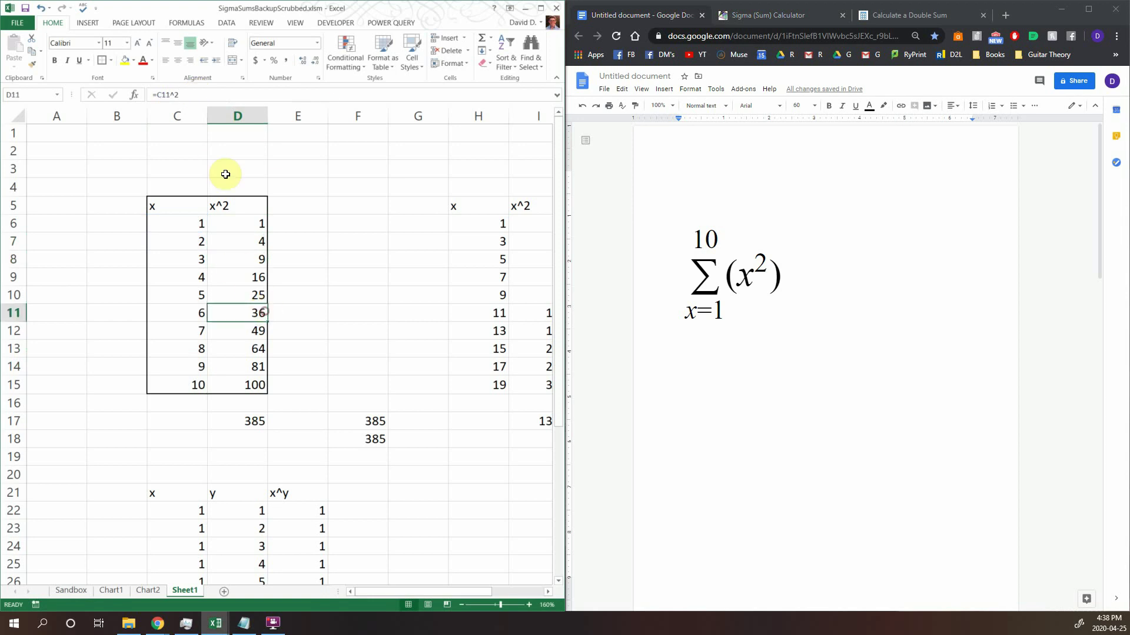
click(196, 96)
key(Return)
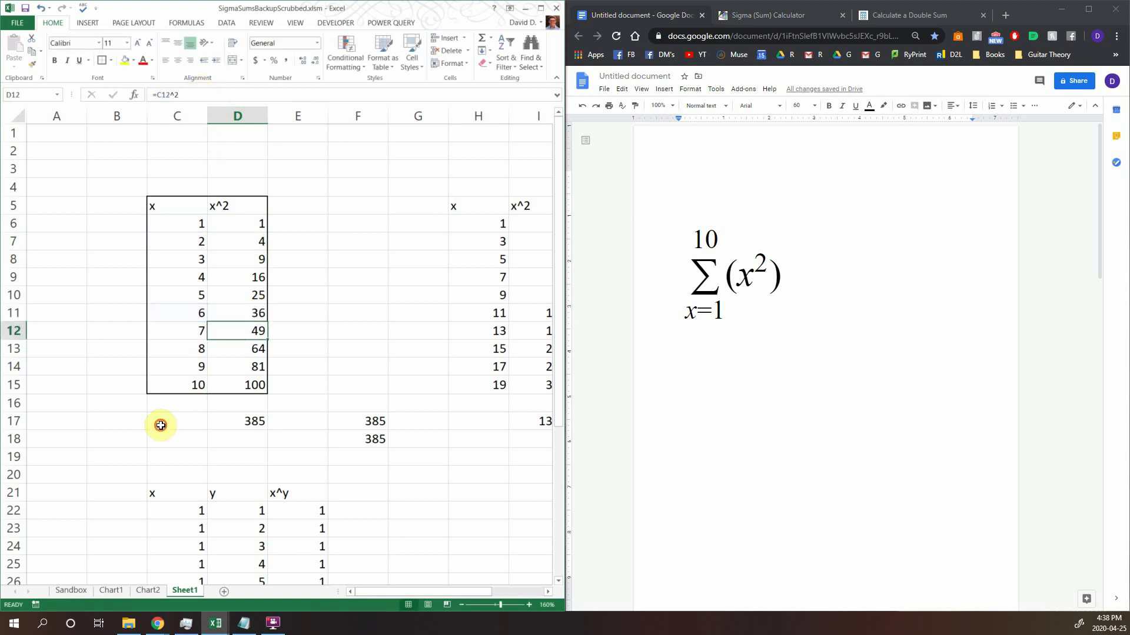
- Label C17 'sum:' and confirm D17 holds =SUM(D6:D15), giving 385
click(161, 424)
text(sum:)
key(Tab)
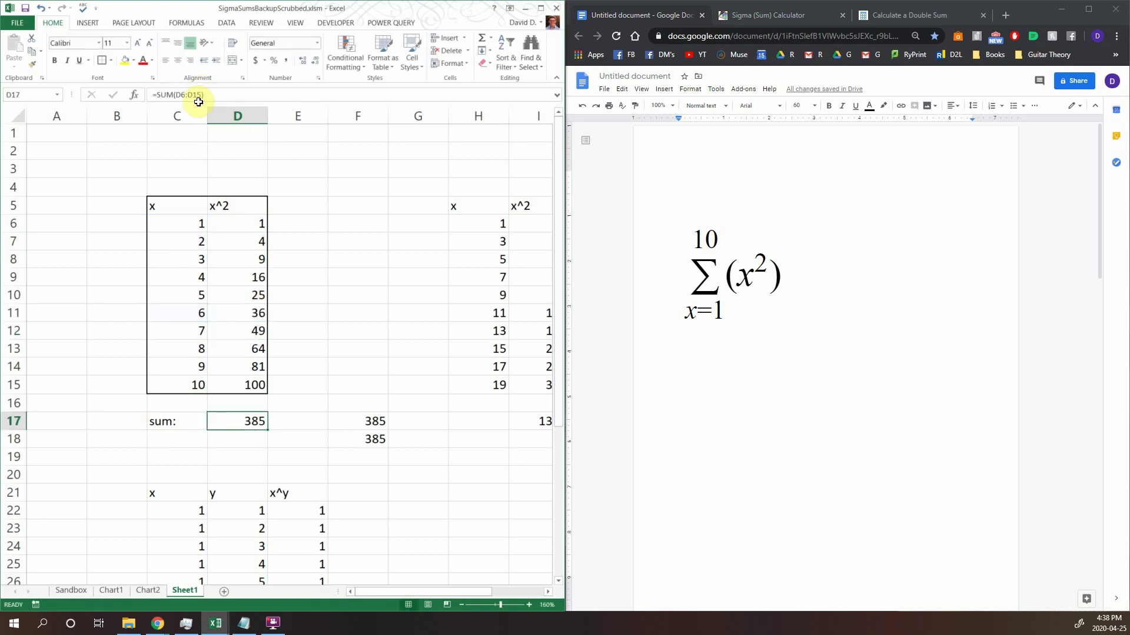
click(206, 94)
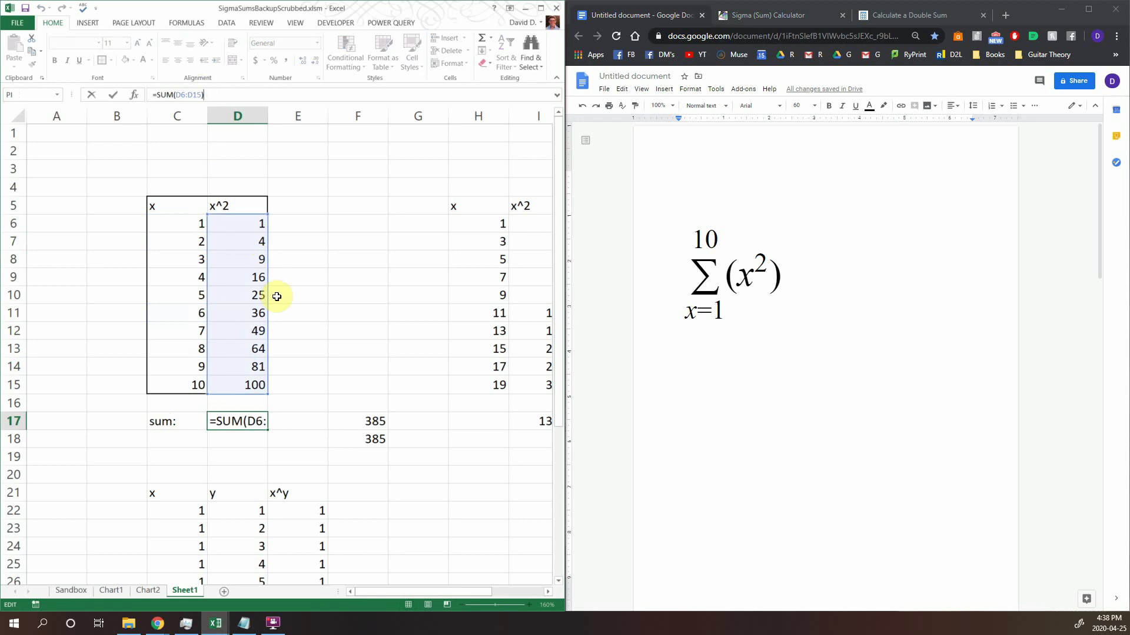
key(Return)
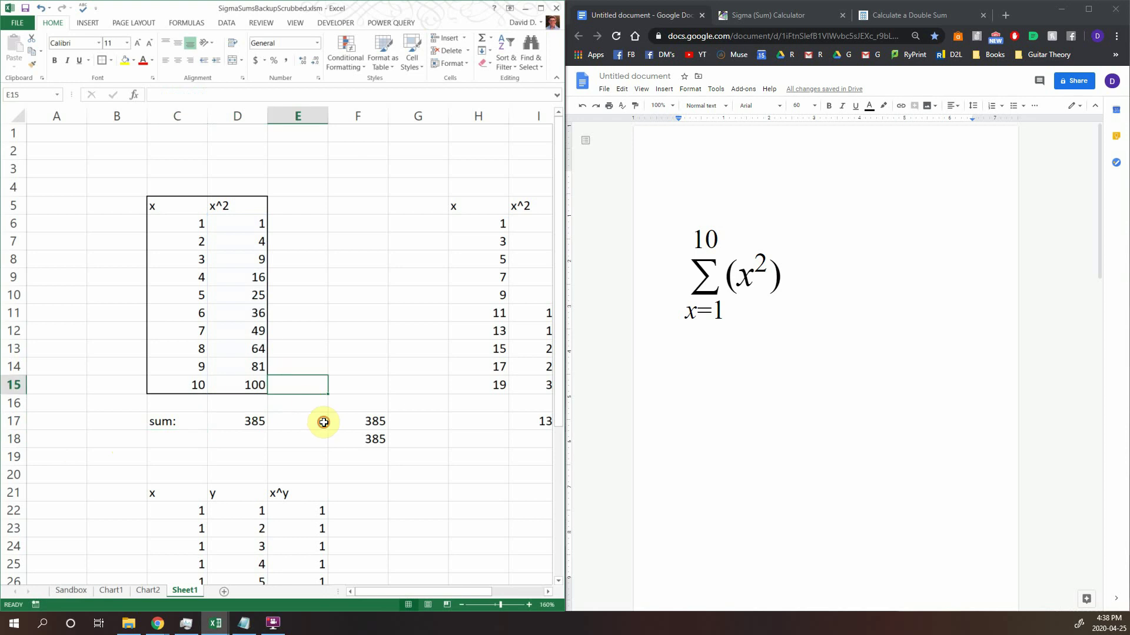
- Commit =SigmaSum(D5,"x",1,10) in F17 and compare its 385 with D17's manual sum
click(372, 422)
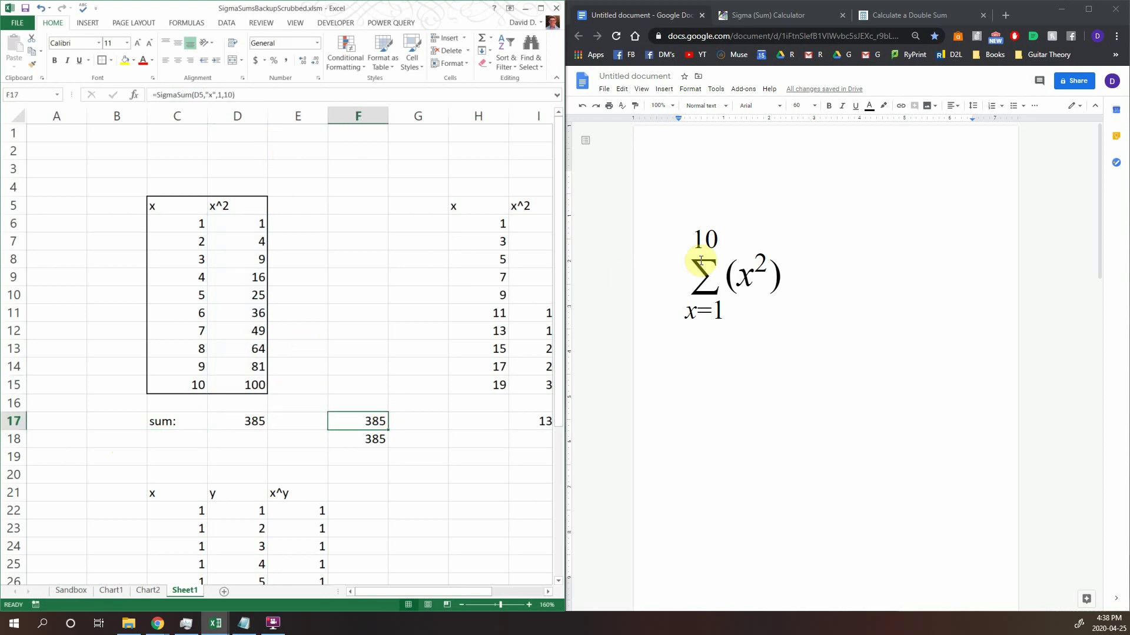
click(258, 93)
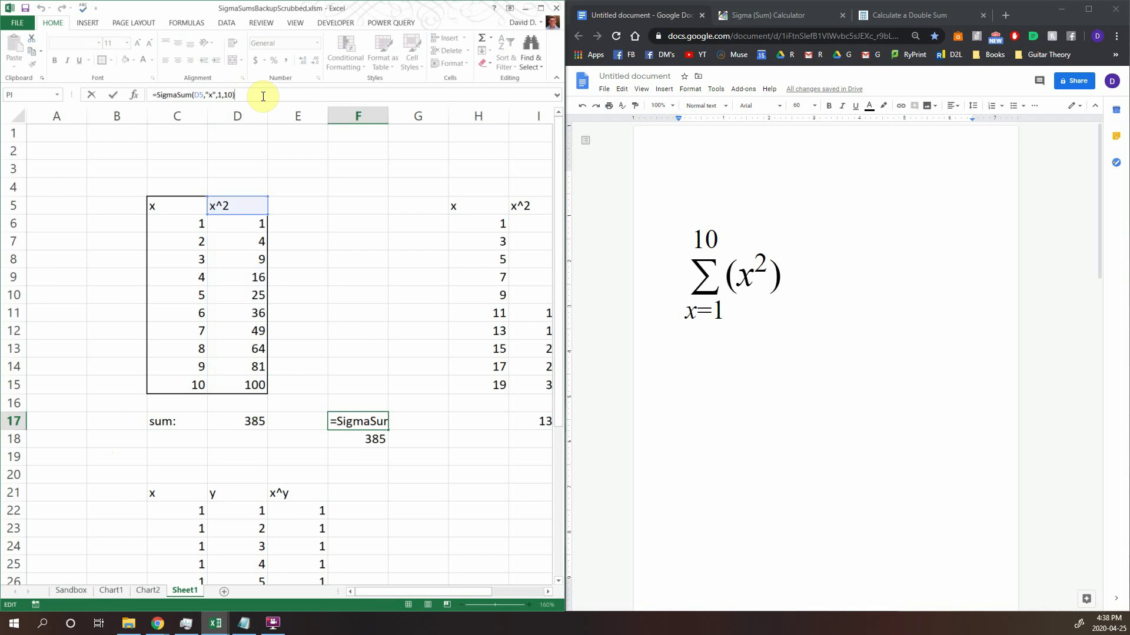
key(Return)
key(Up)
key(Left)
key(Left)
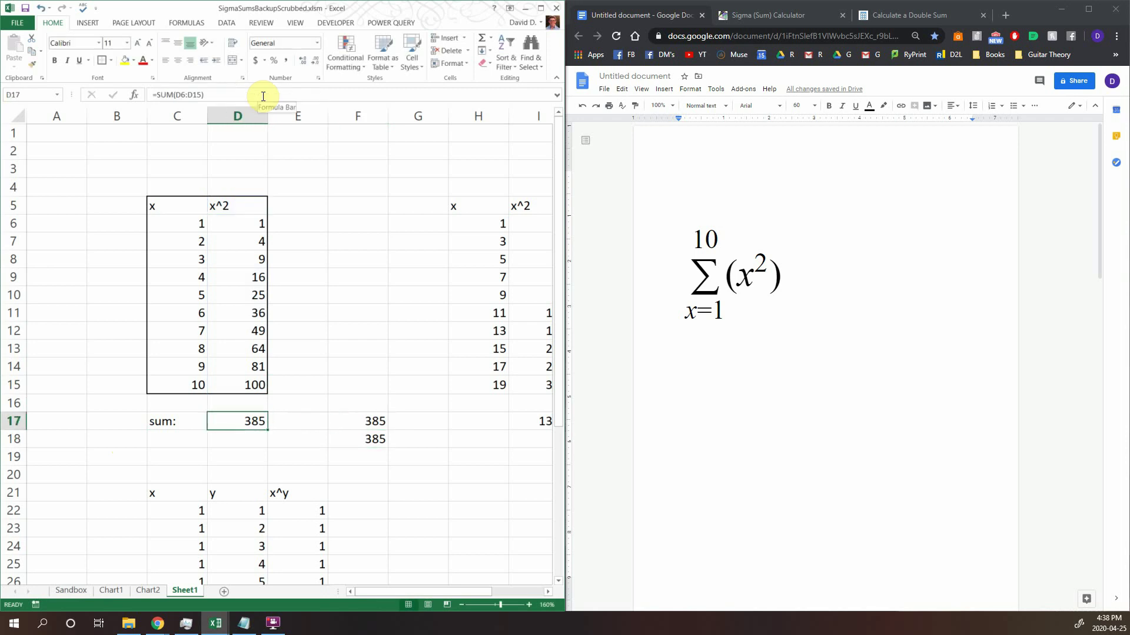
key(Right)
key(Right)
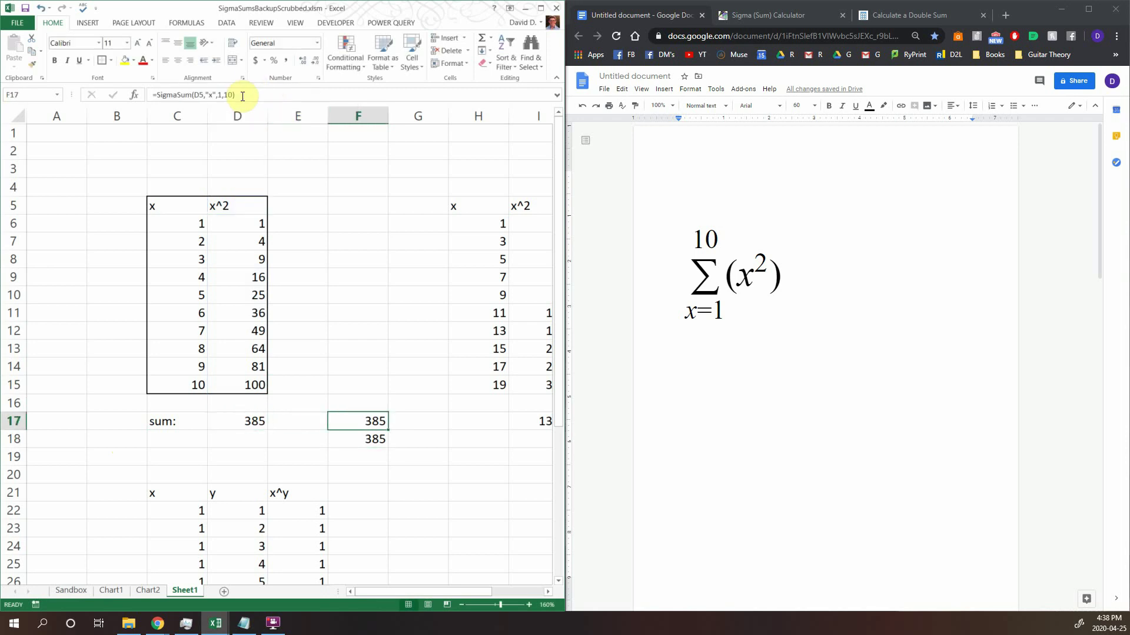
click(251, 100)
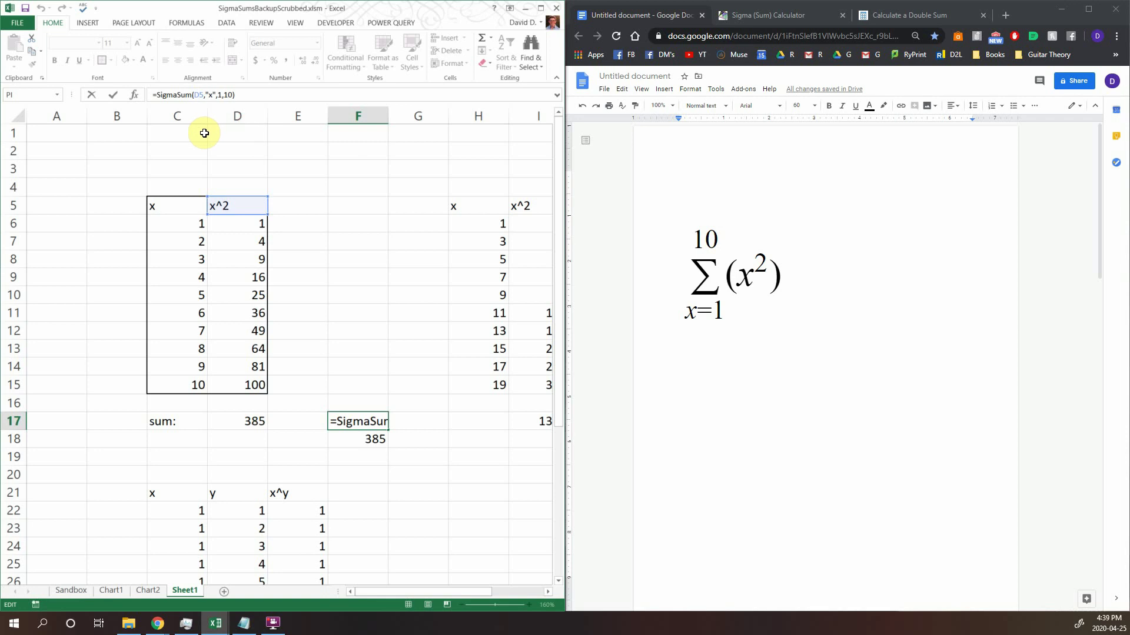
key(Return)
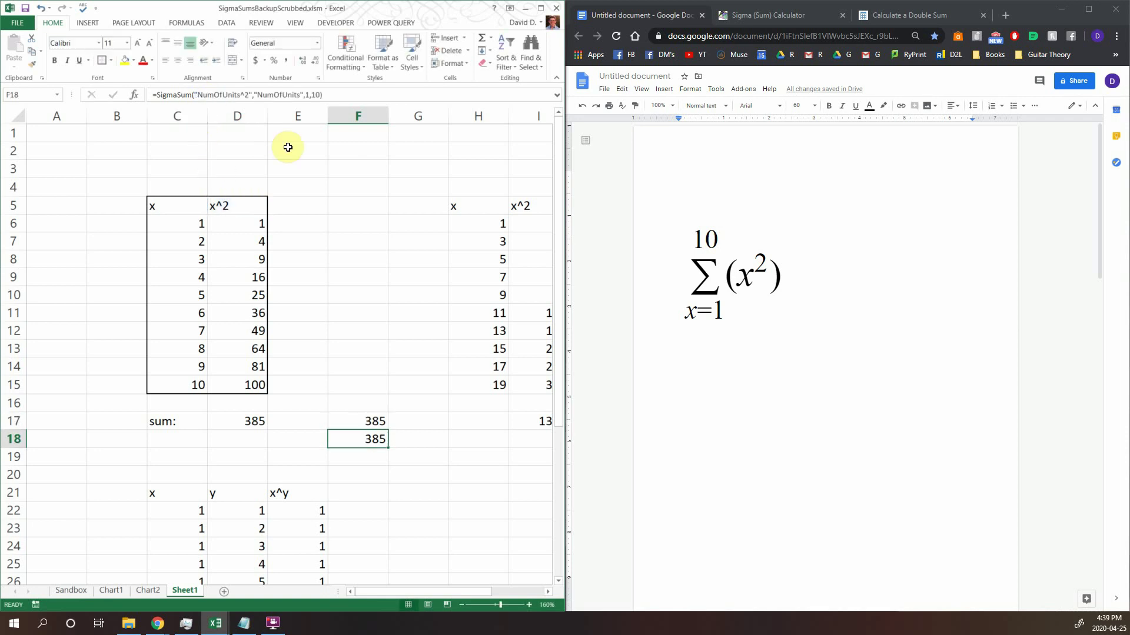
- Enter a =5^2 test calculation in F15, then reselect F17
key(Up)
key(Up)
key(Up)
key(Up)
key(Down)
text(=)
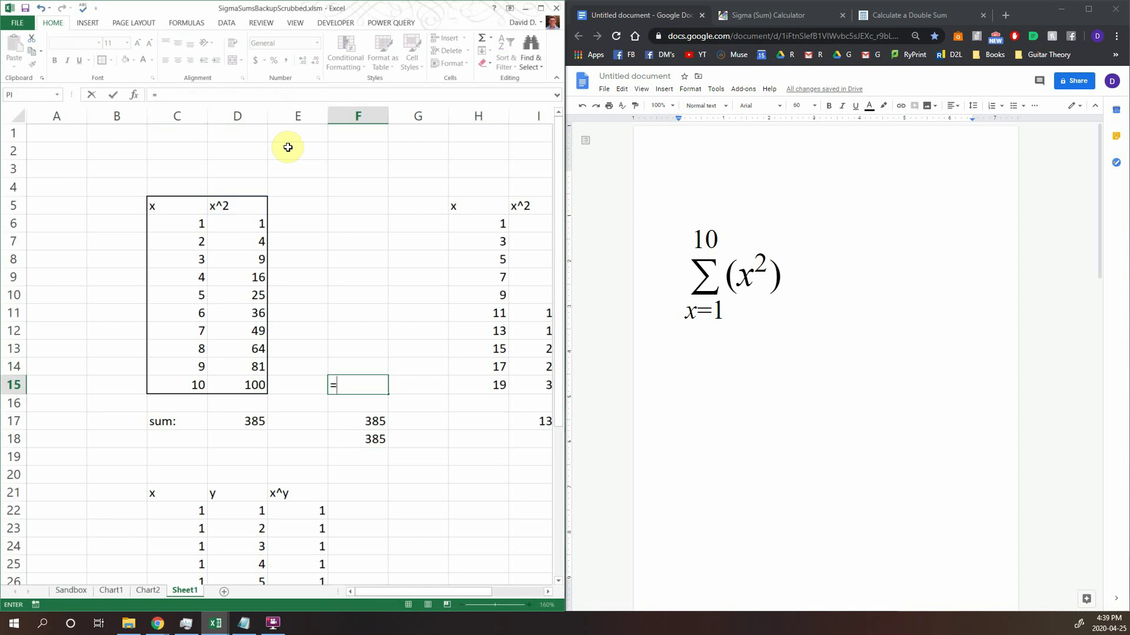
key(Return)
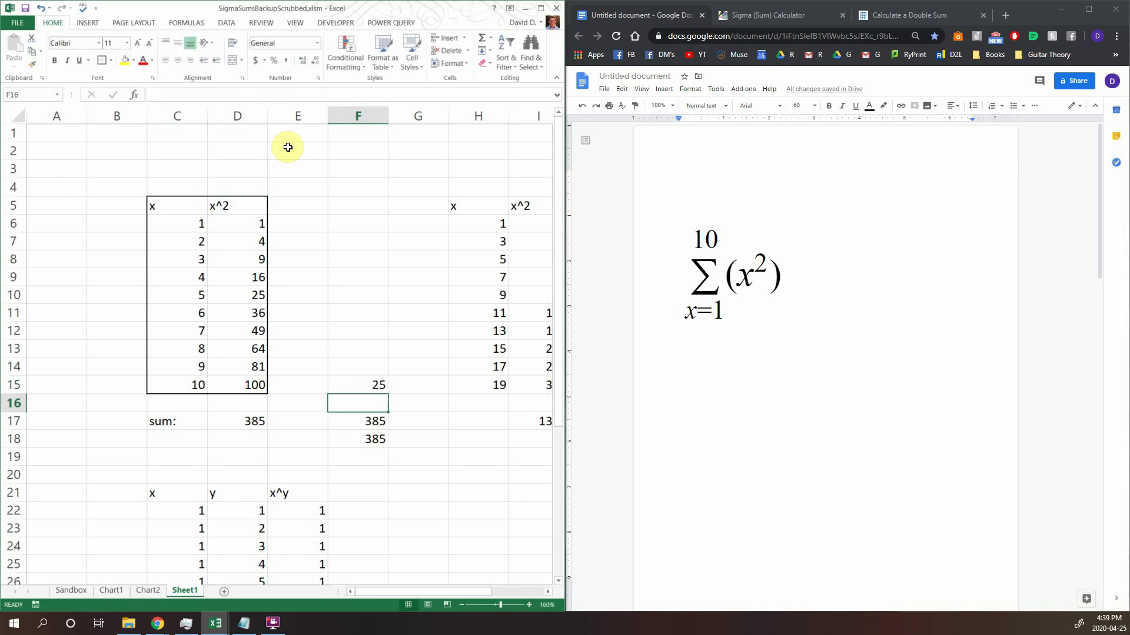
key(Up)
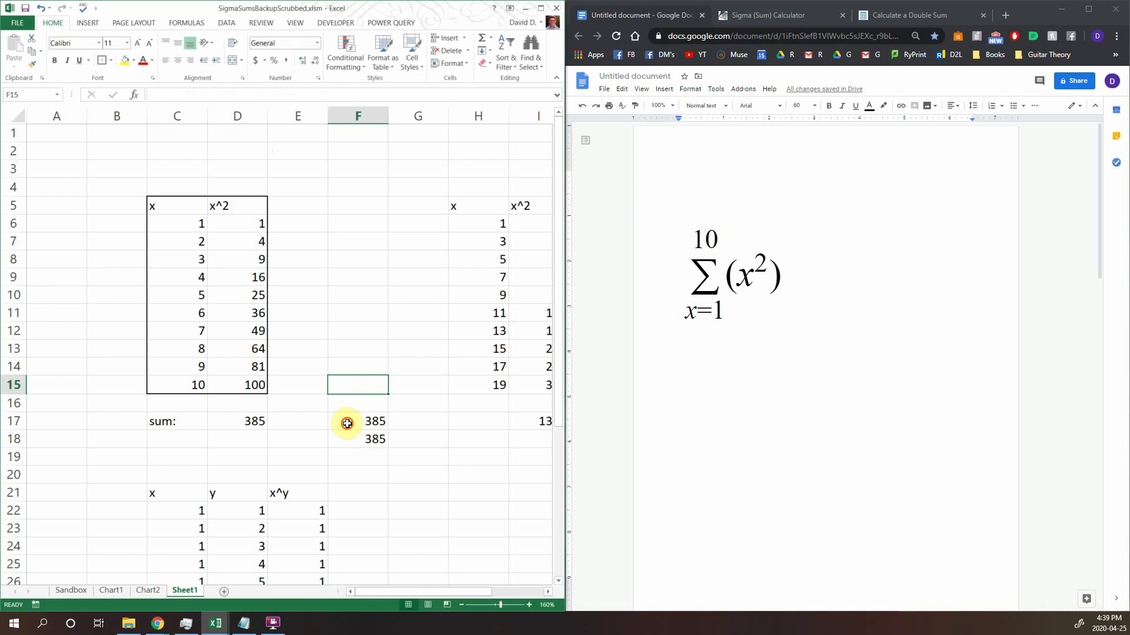
click(346, 421)
click(197, 93)
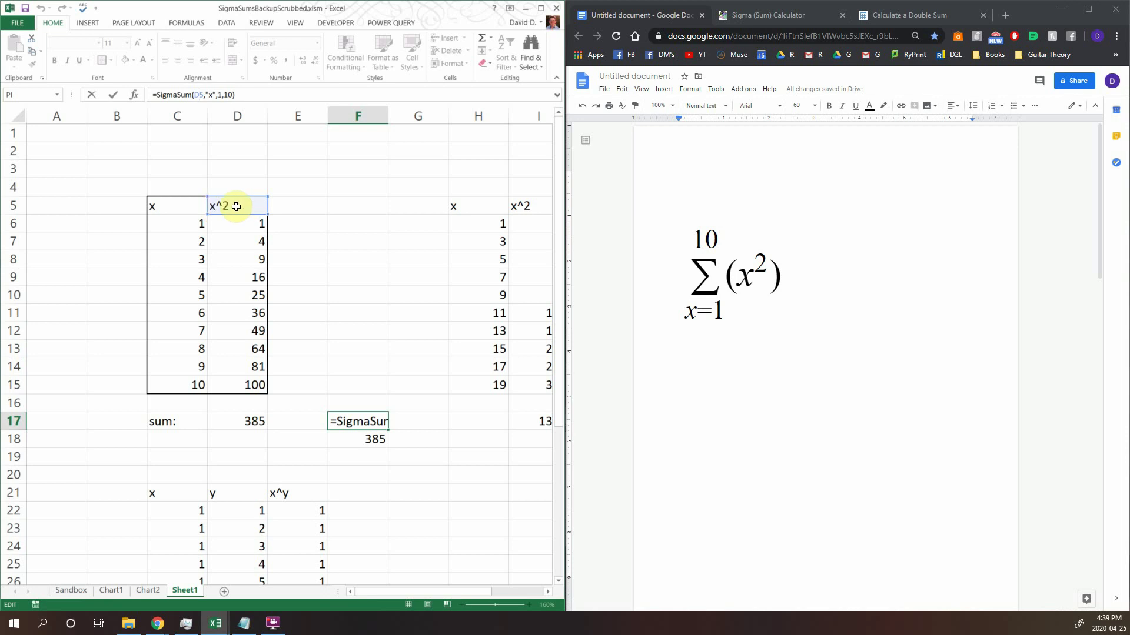
double_click(232, 206)
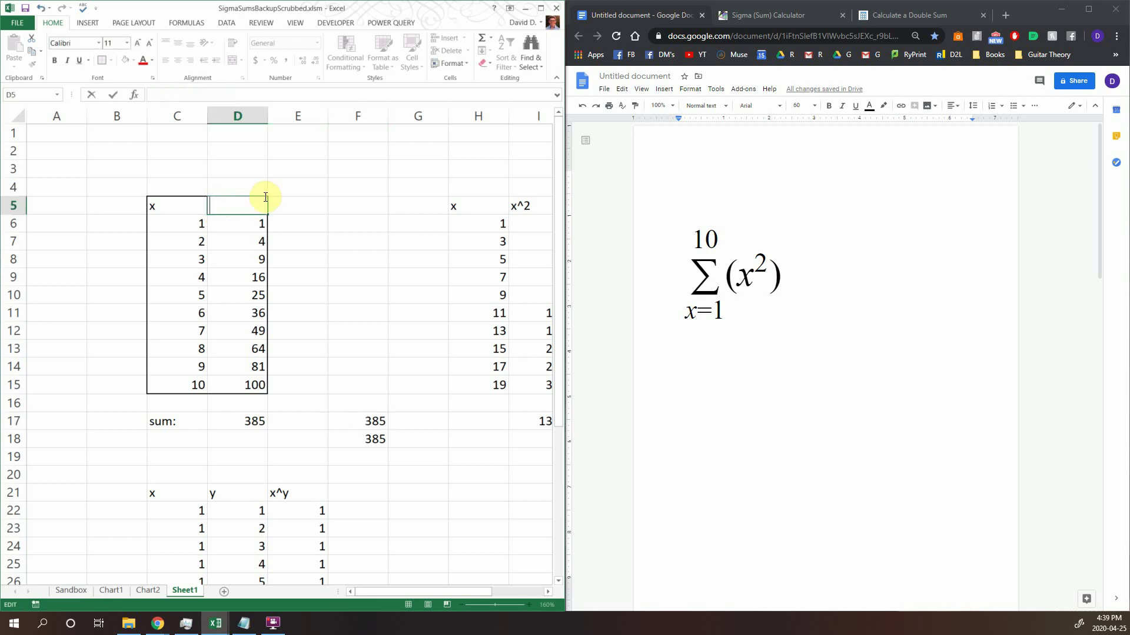
text(=x^2)
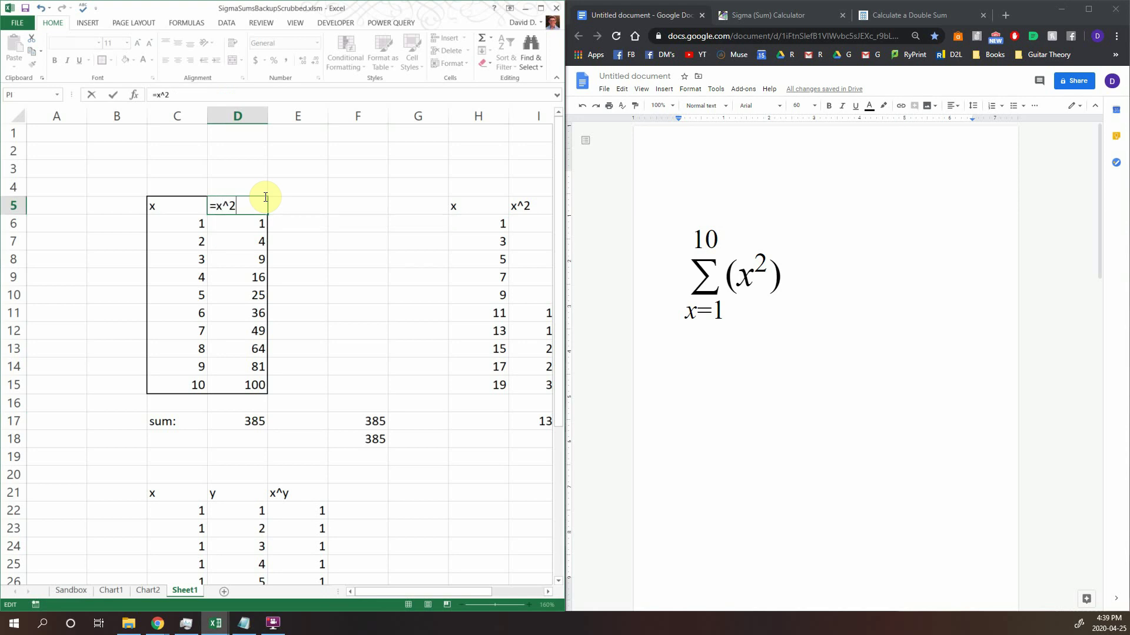
key(ctrl+Return)
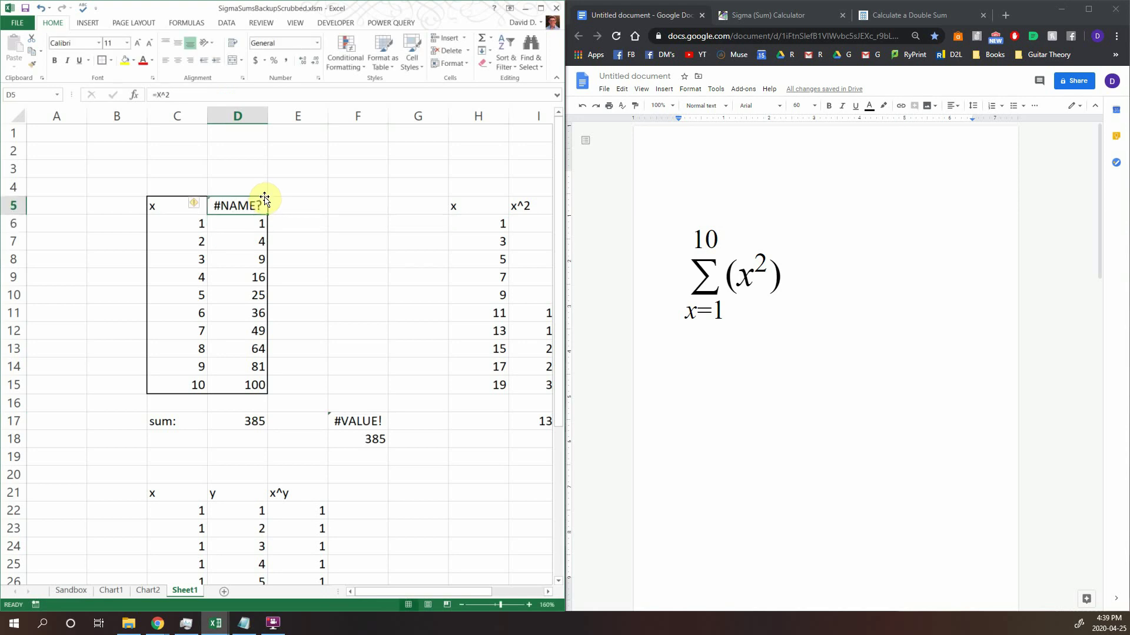
text(=)
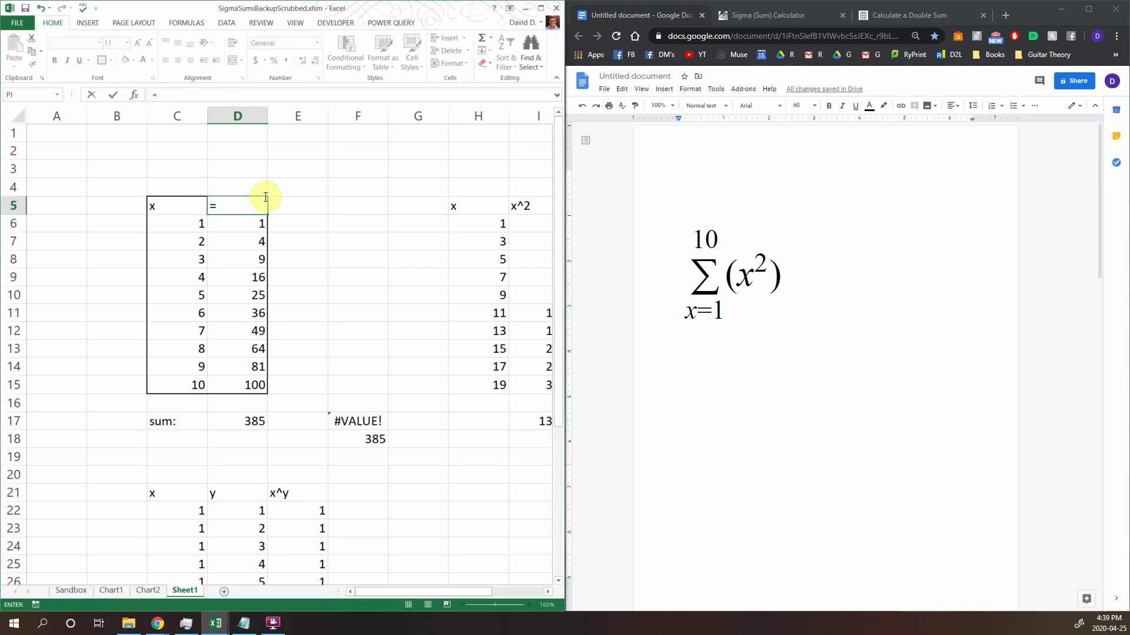
key(Return)
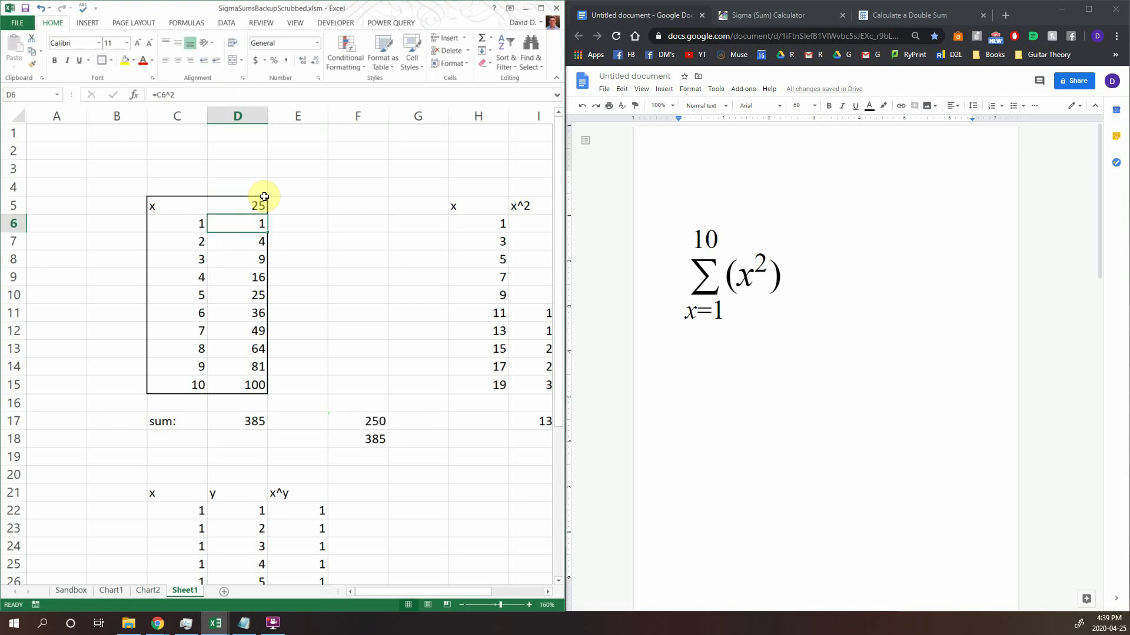
click(264, 199)
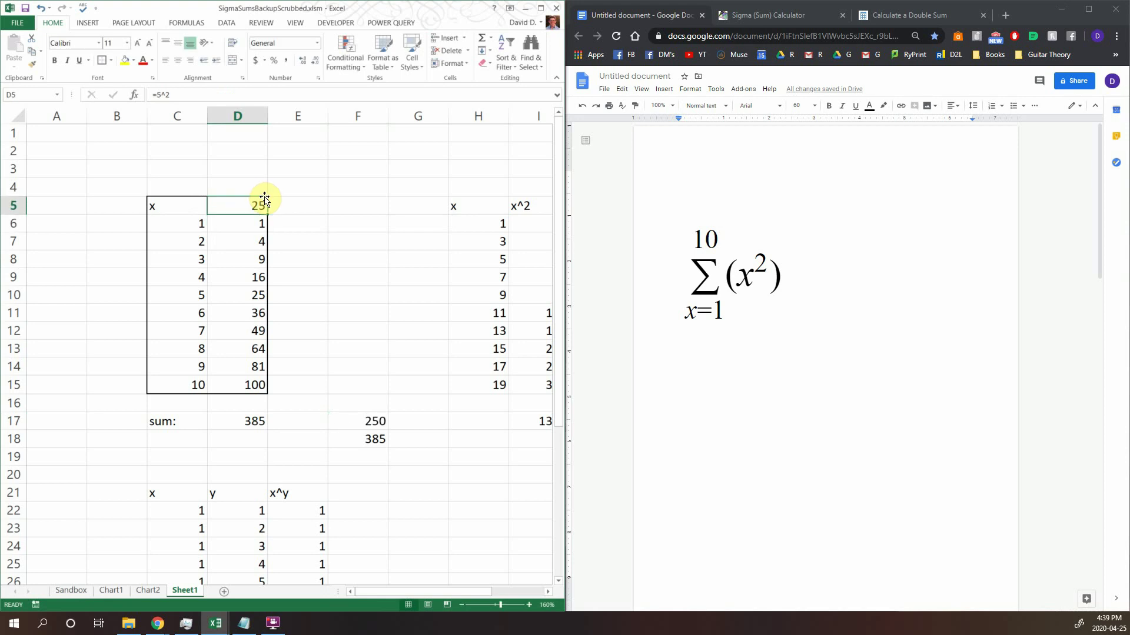
text(=power()
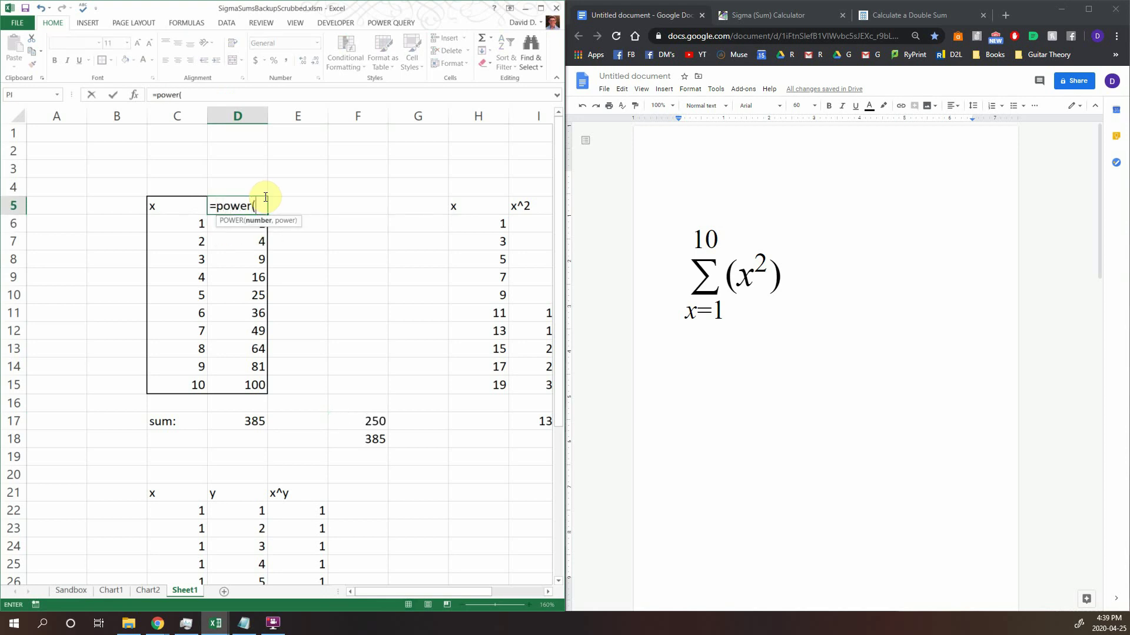
text(5,2))
key(Return)
key(ctrl+Down)
key(ctrl+Down)
key(ctrl+Down)
key(ctrl+Down)
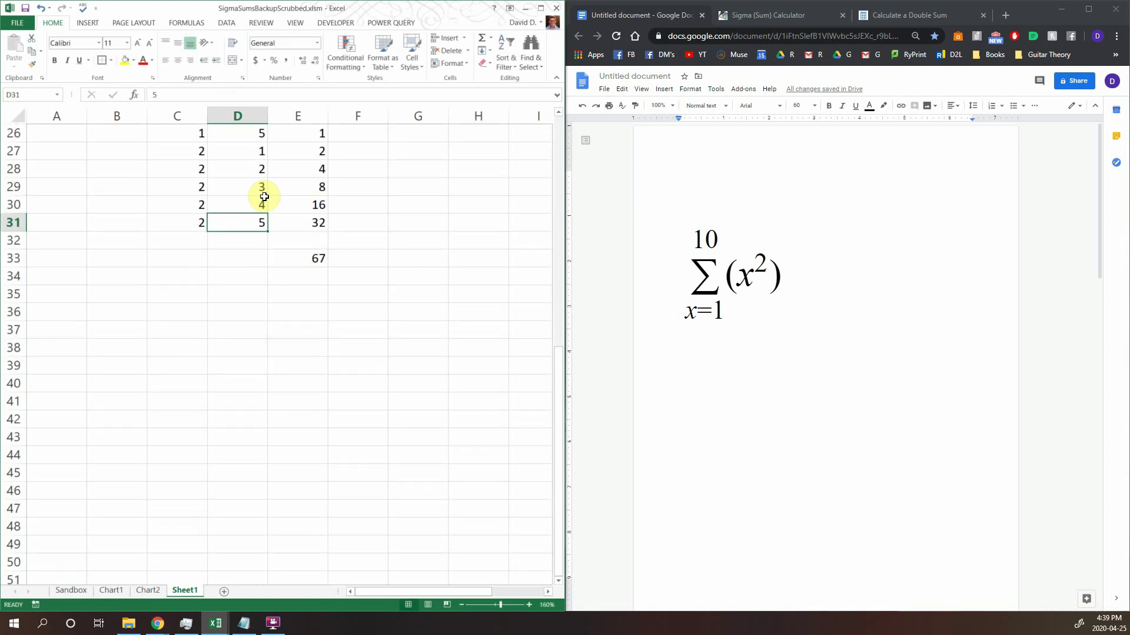
key(ctrl+Up)
key(ctrl+Up)
key(ctrl+Up)
key(ctrl+Up)
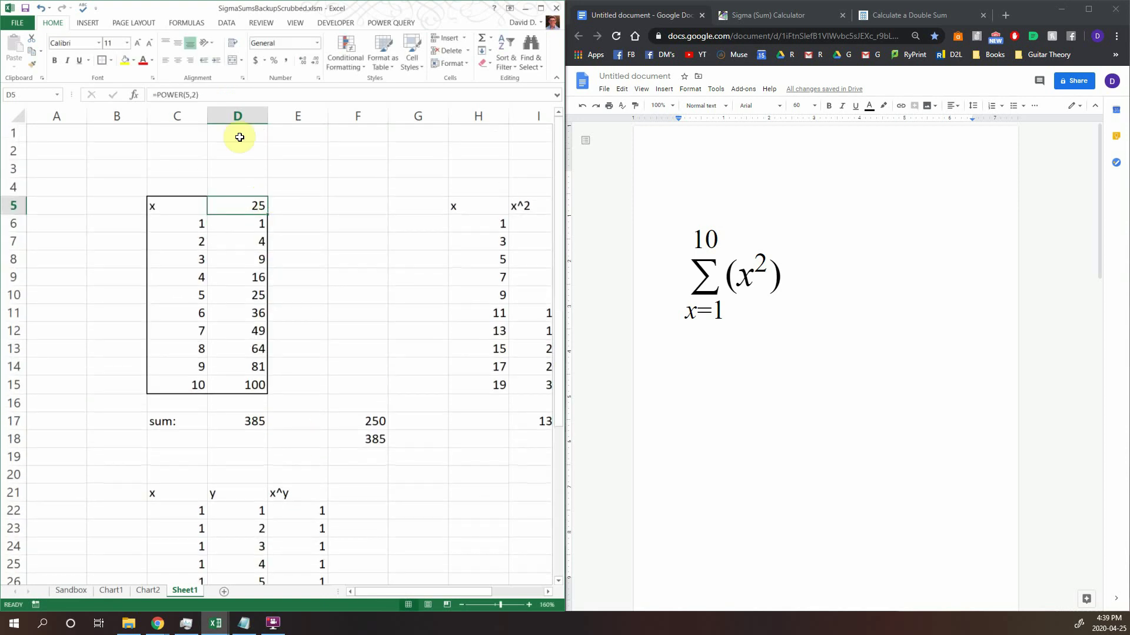
drag(222, 94, 133, 96)
text(power)
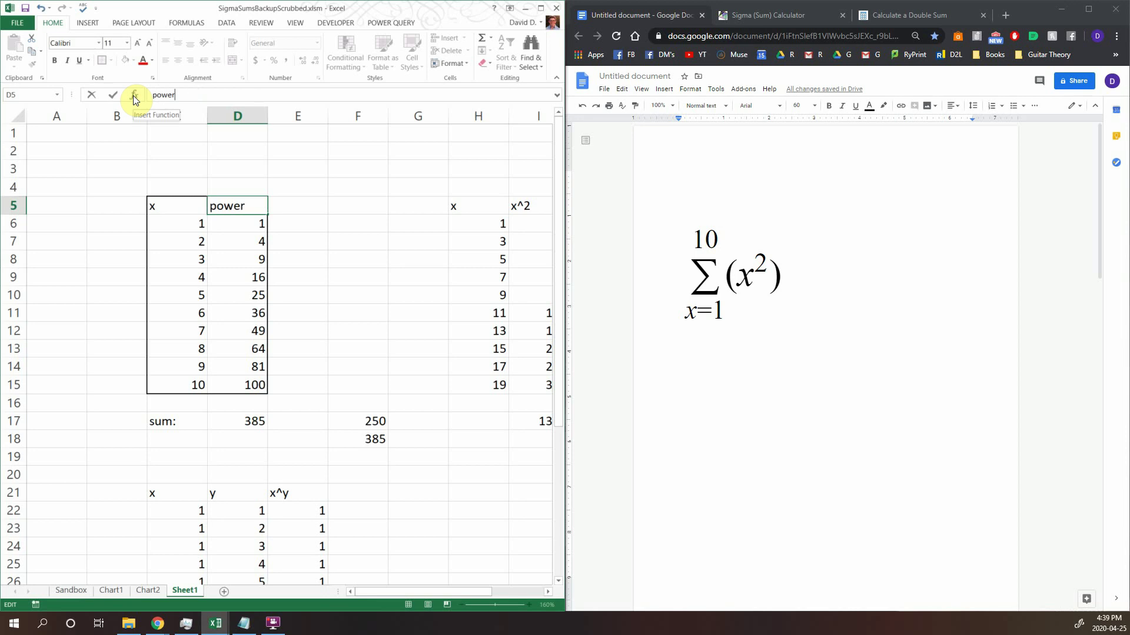
text((x,2))
key(Return)
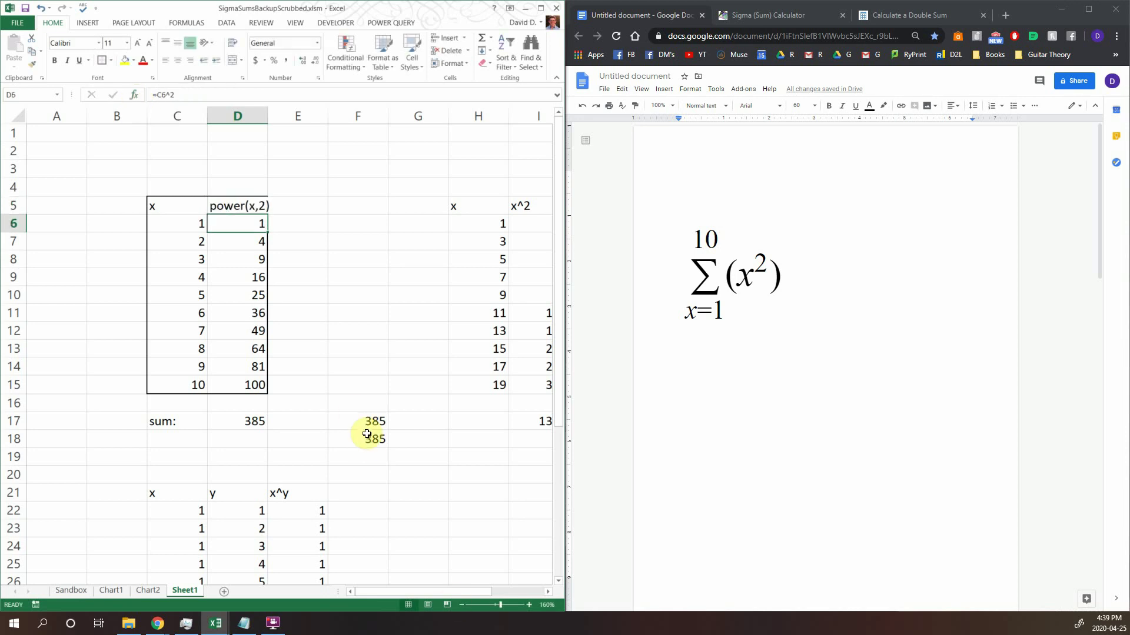
click(353, 425)
click(222, 94)
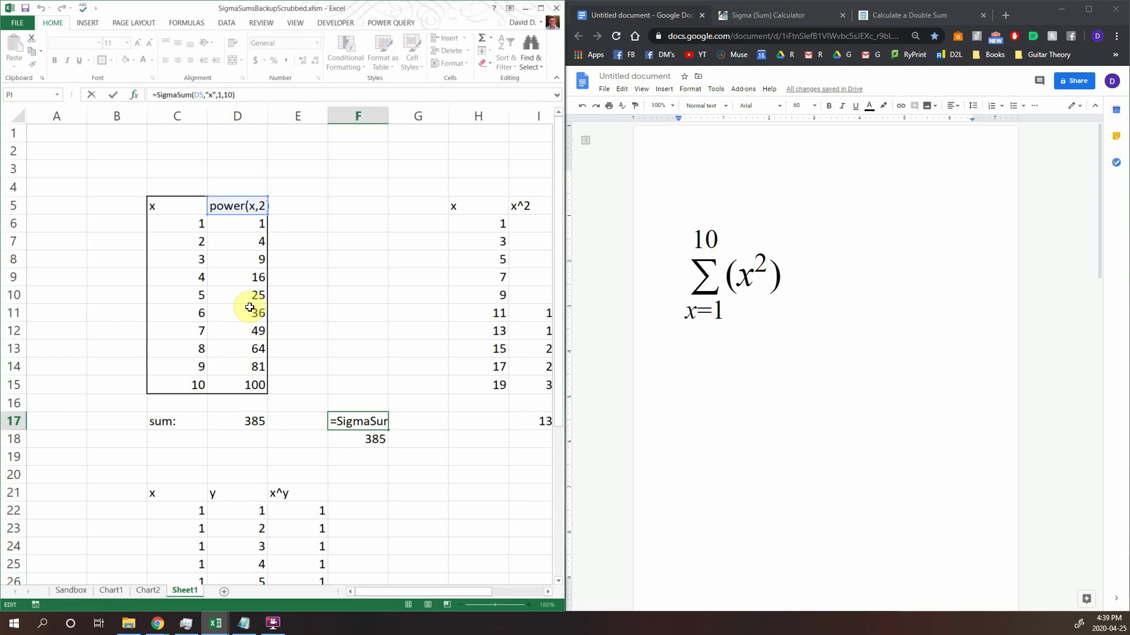
key(Return)
click(237, 206)
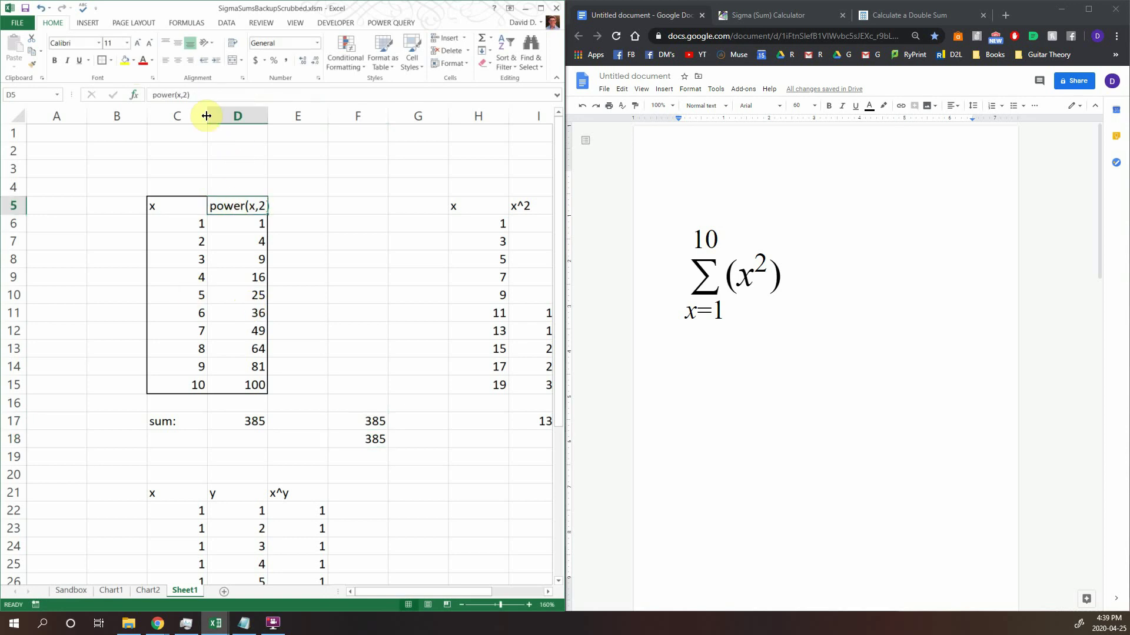
drag(198, 95, 100, 100)
text(x)
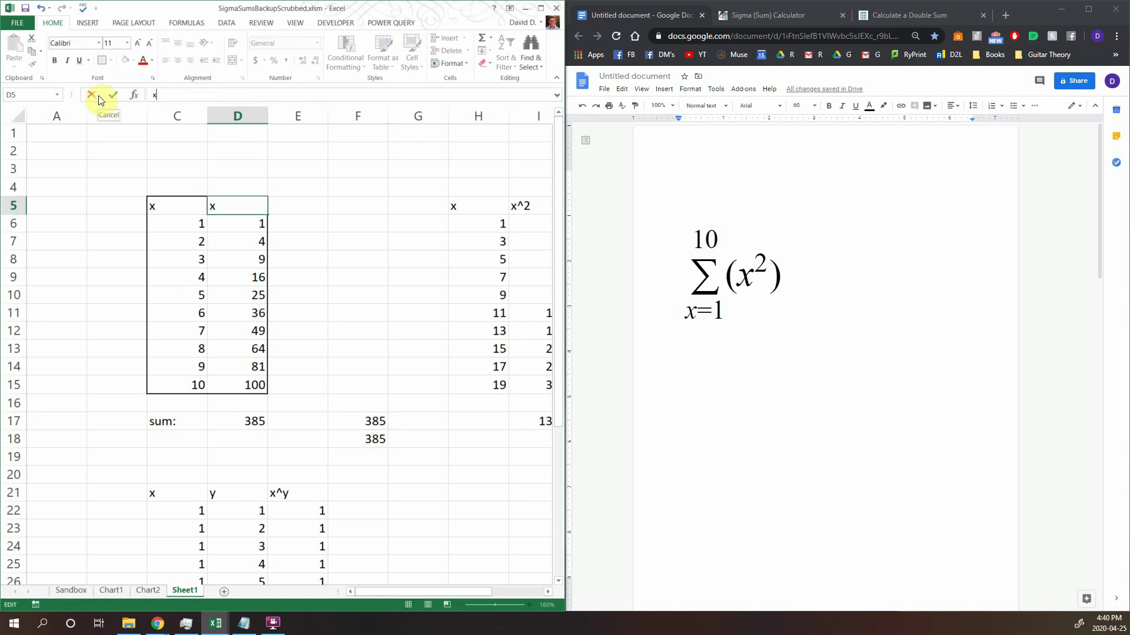
text(^2)
key(Return)
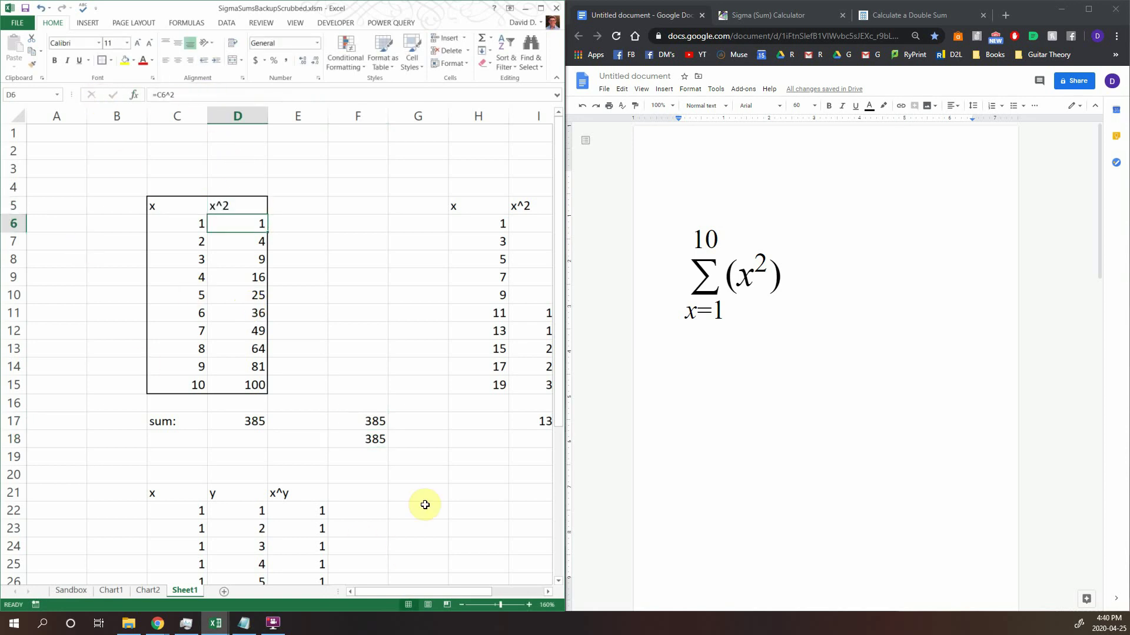
- Replace "x" with "Units" in F17's SigmaSum formula, which now returns #VALUE!
click(365, 412)
double_click(197, 95)
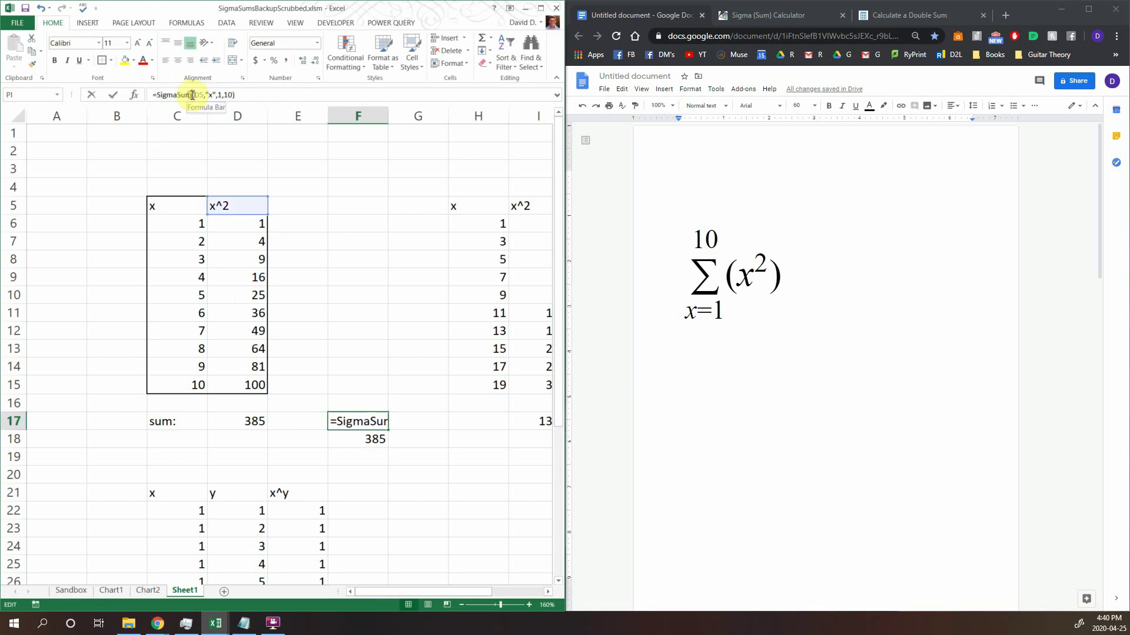
click(210, 95)
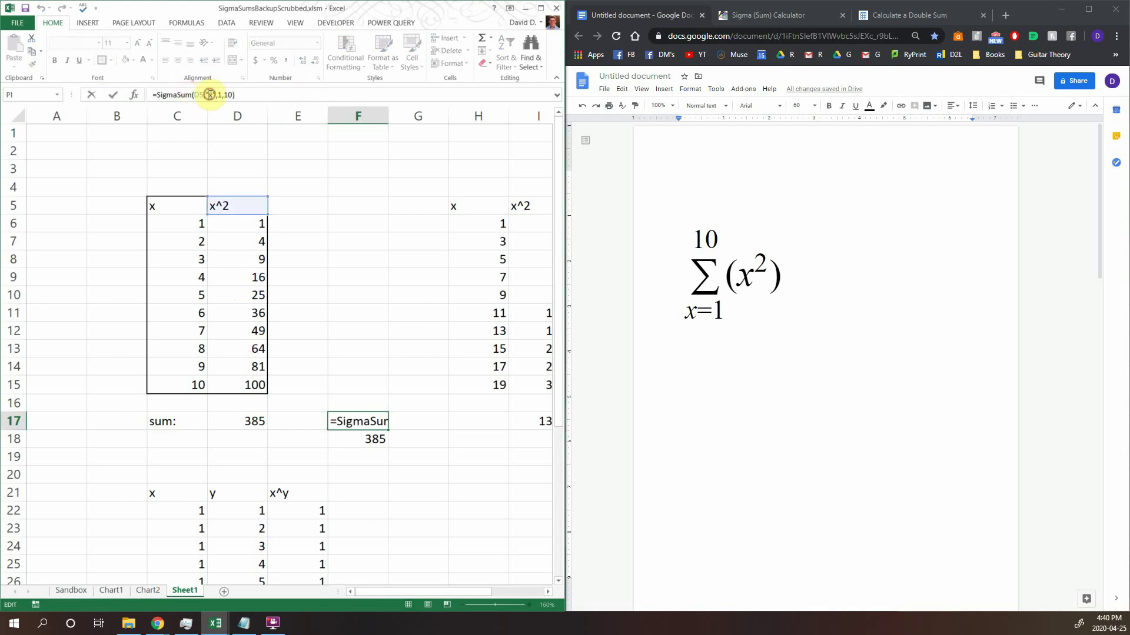
click(204, 95)
key(Right)
key(Right)
key(Right)
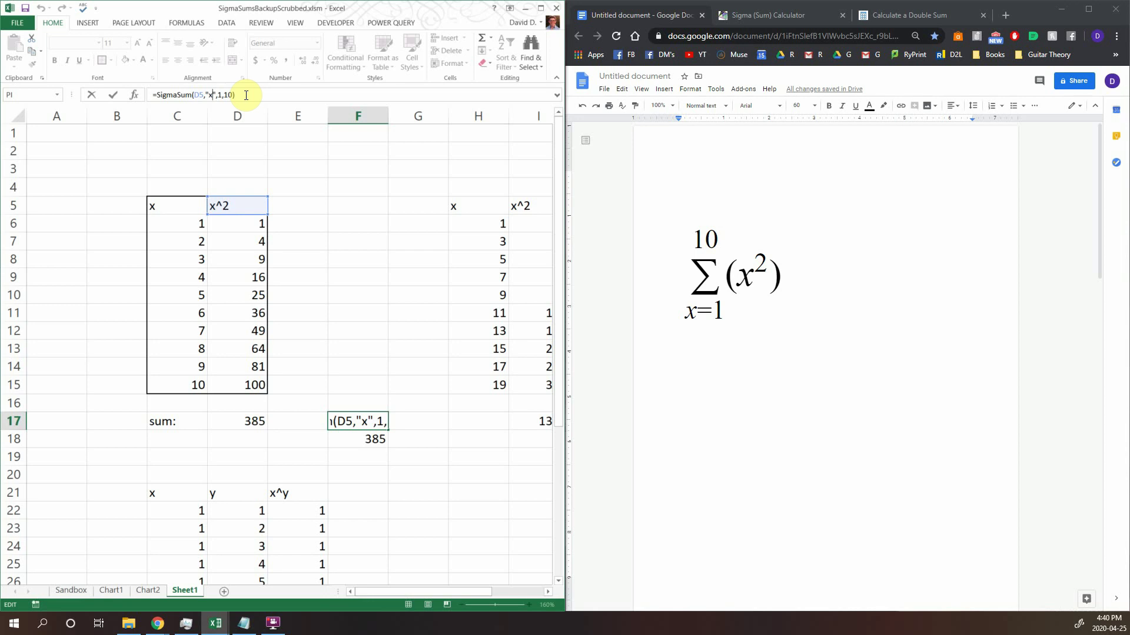
key(BackSpace)
text(Units)
key(Return)
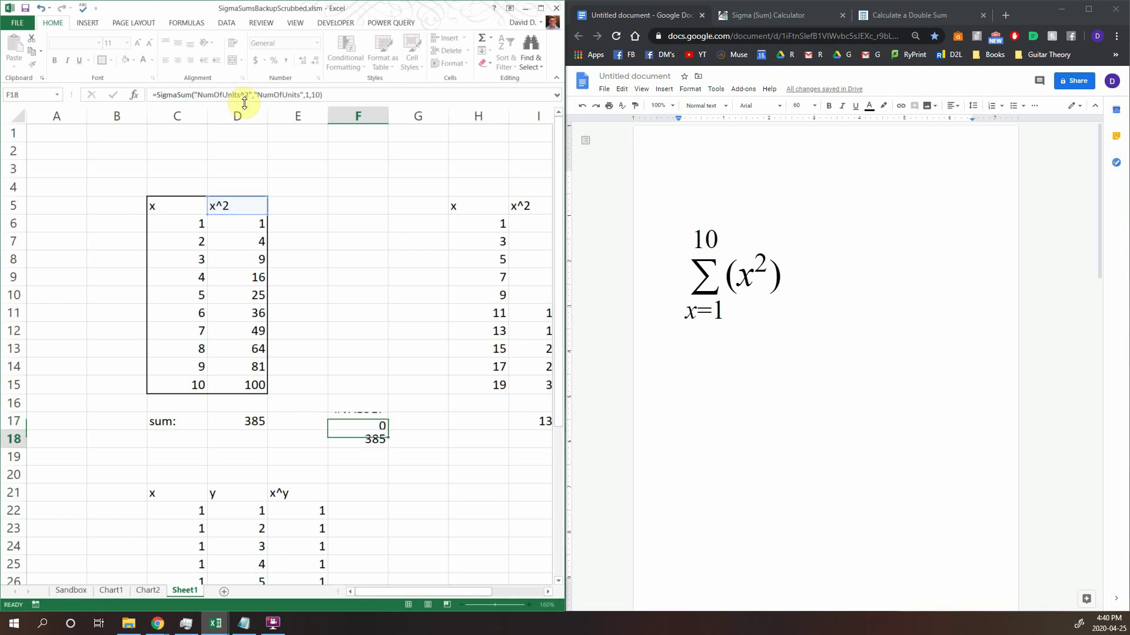
- Change the D5 header from x^2 to Units^2
click(216, 208)
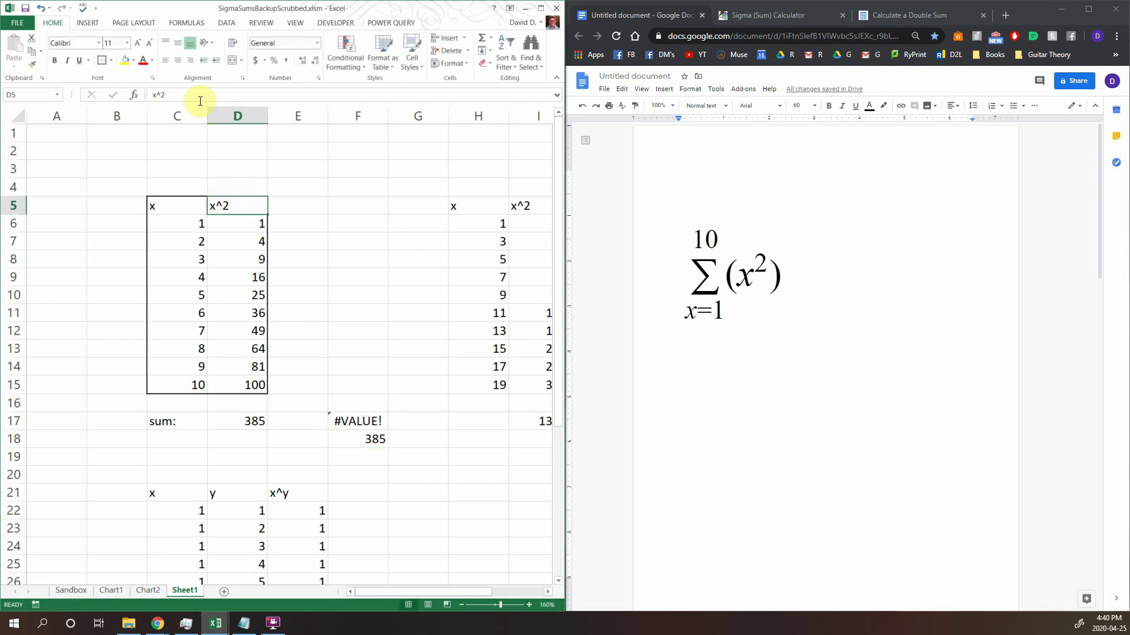
click(163, 98)
key(BackSpace)
text(Units)
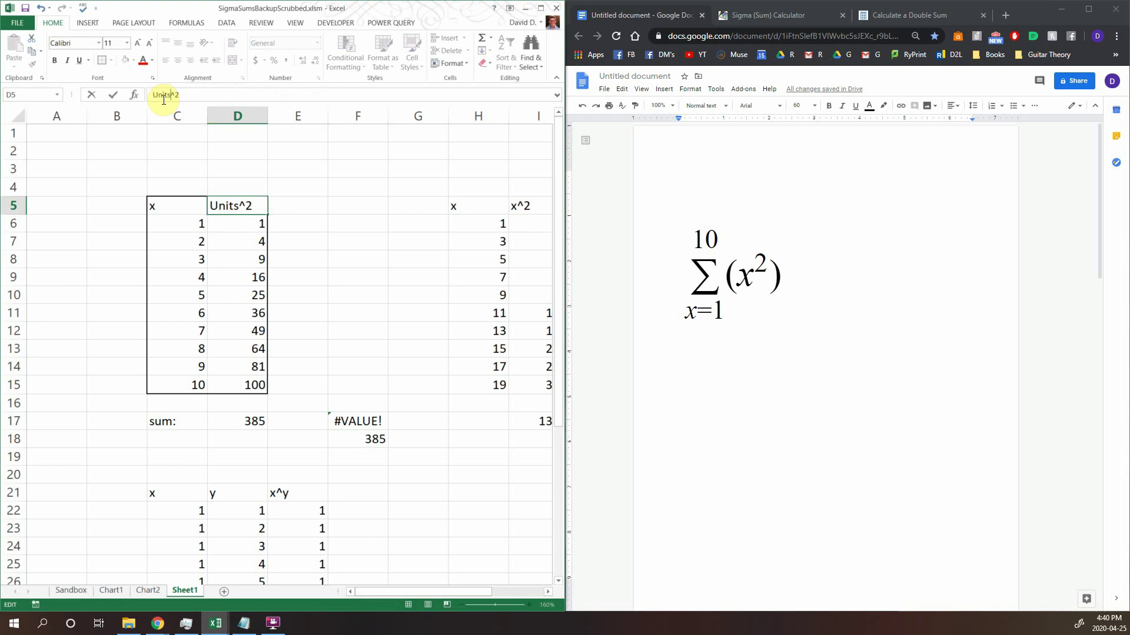
key(Return)
- Set F17's SigmaSum variable back to "x" and rename D5 to x^2, restoring 385
click(371, 415)
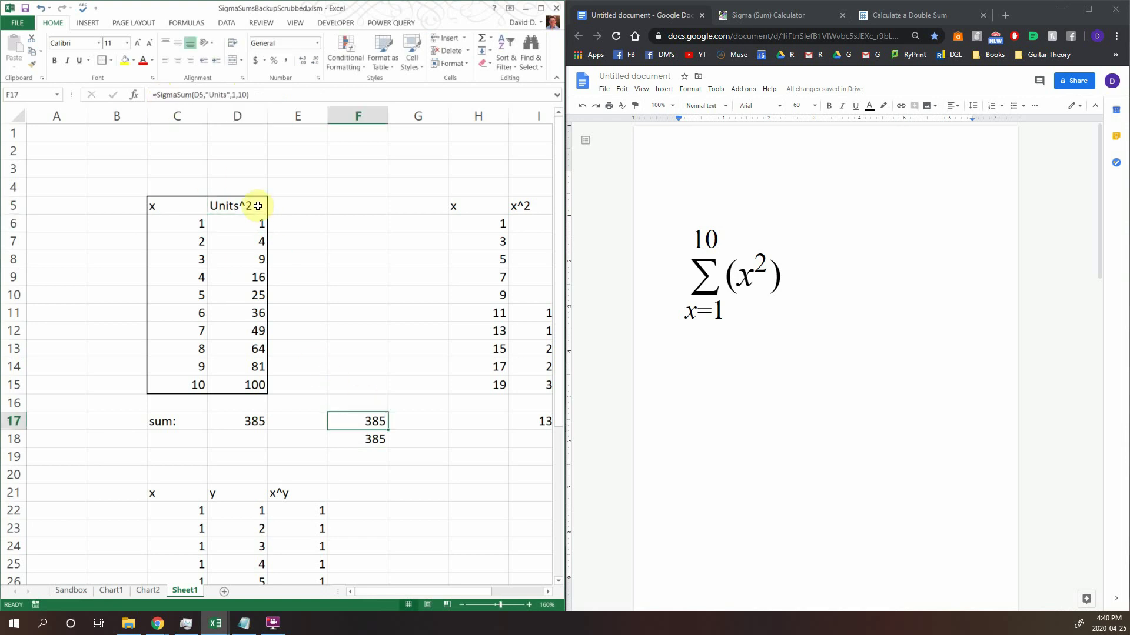
click(226, 94)
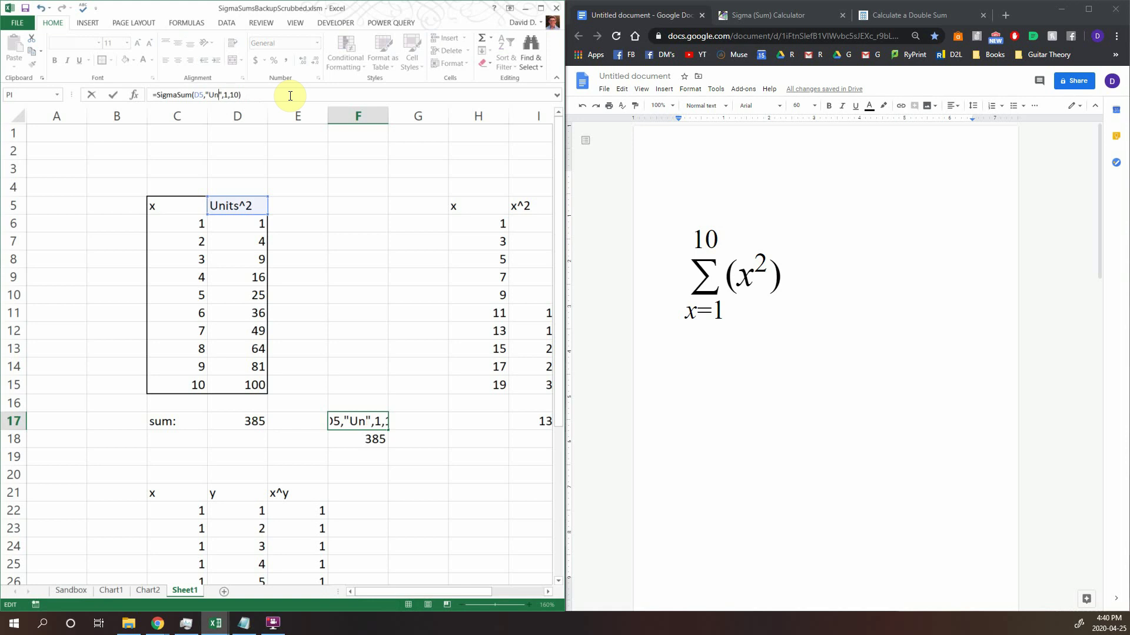
key(Return)
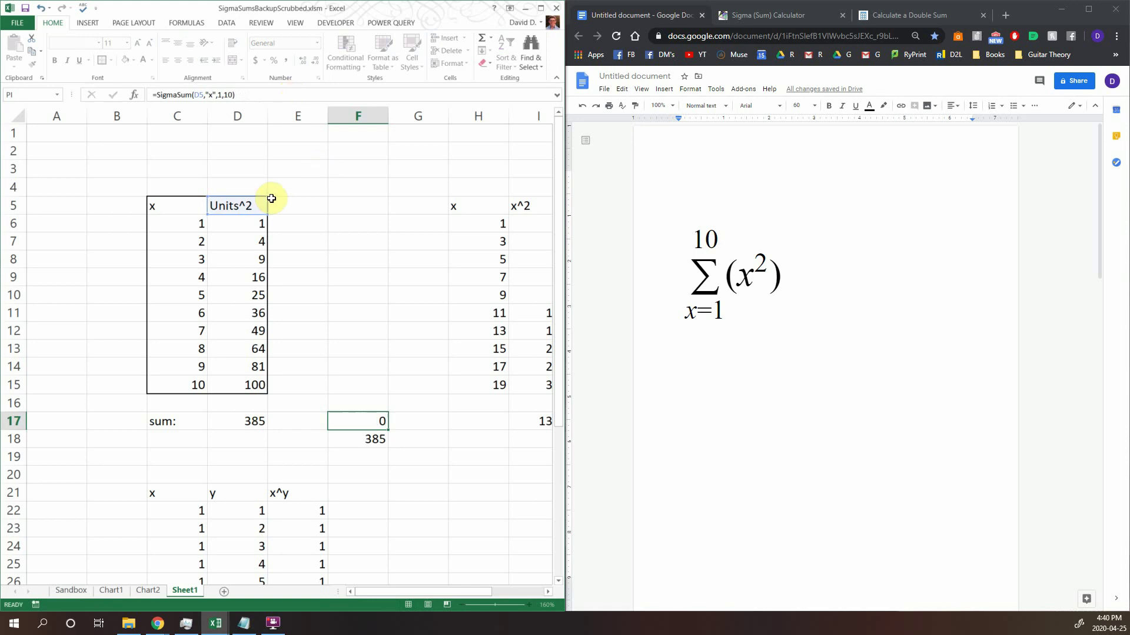
click(244, 205)
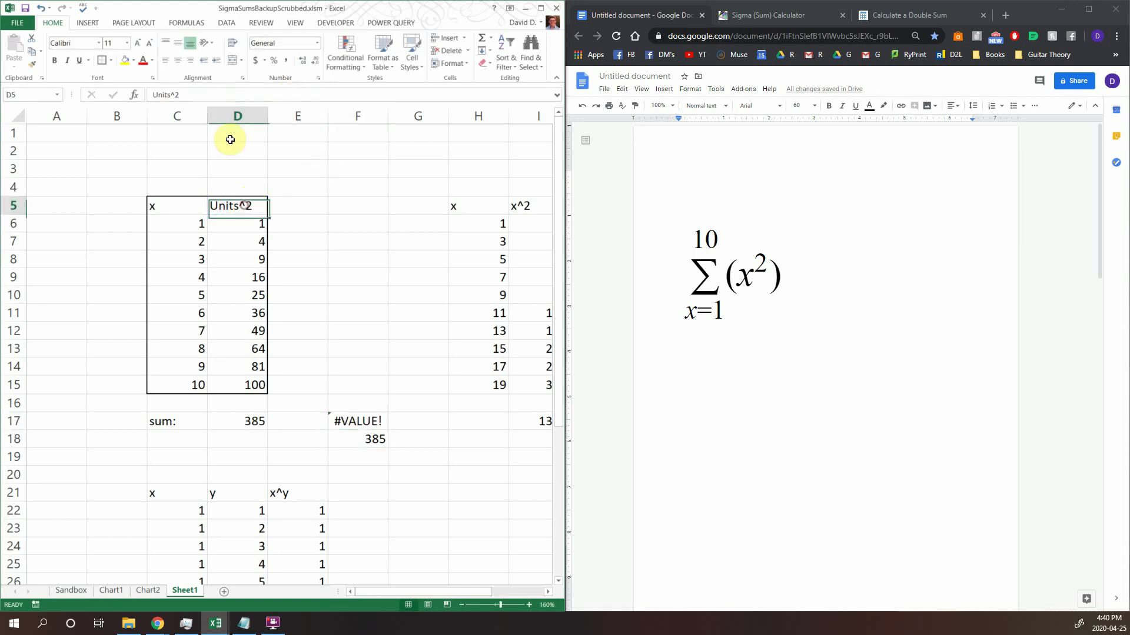
double_click(171, 97)
text(x)
key(Return)
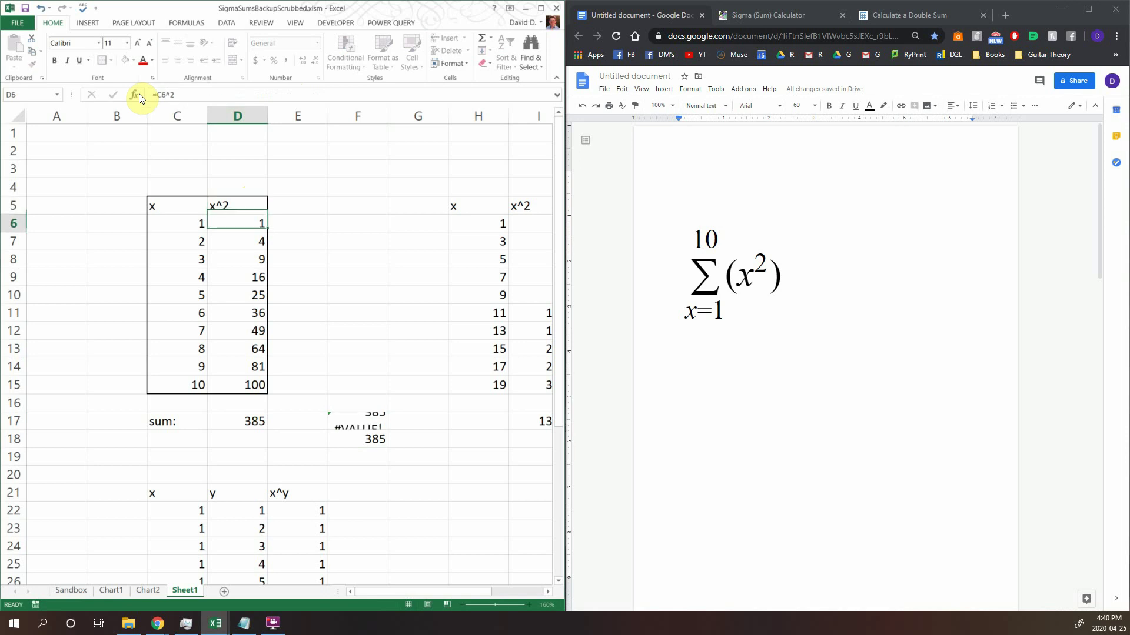
click(241, 204)
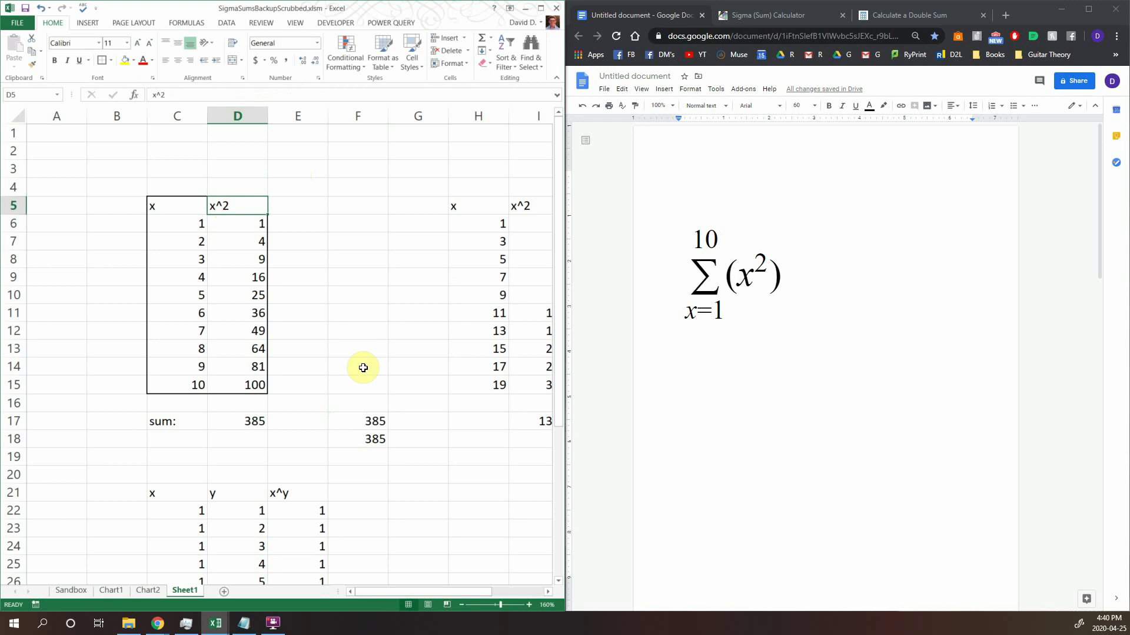
- Change F17 to =SigmaSum(D5,"x",1,C15), still returning 385
click(374, 422)
click(223, 95)
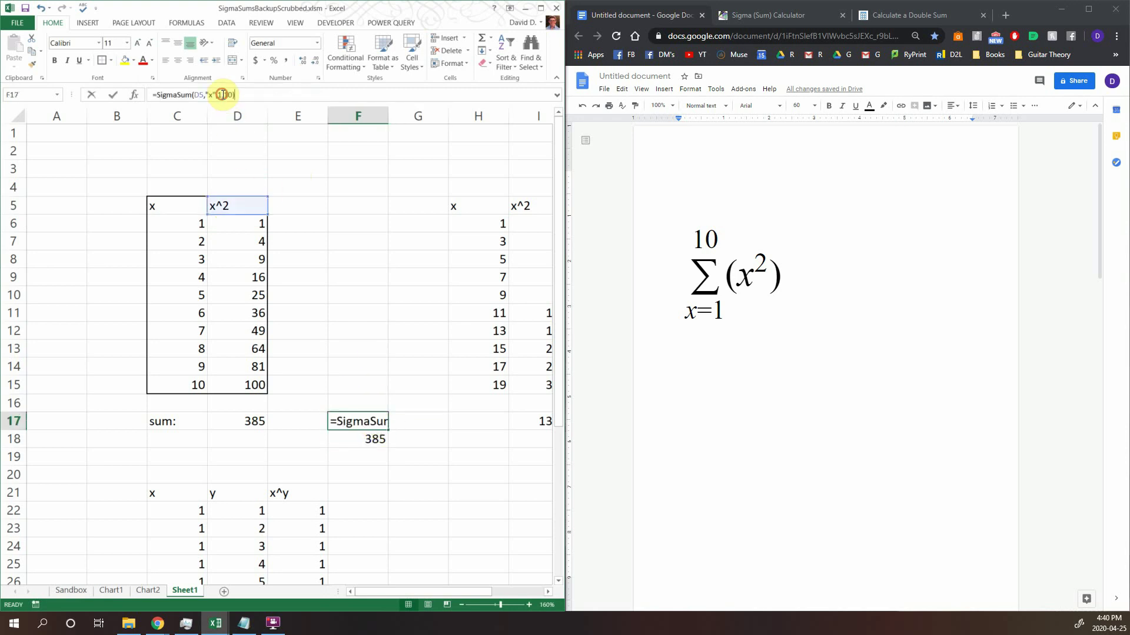
double_click(230, 94)
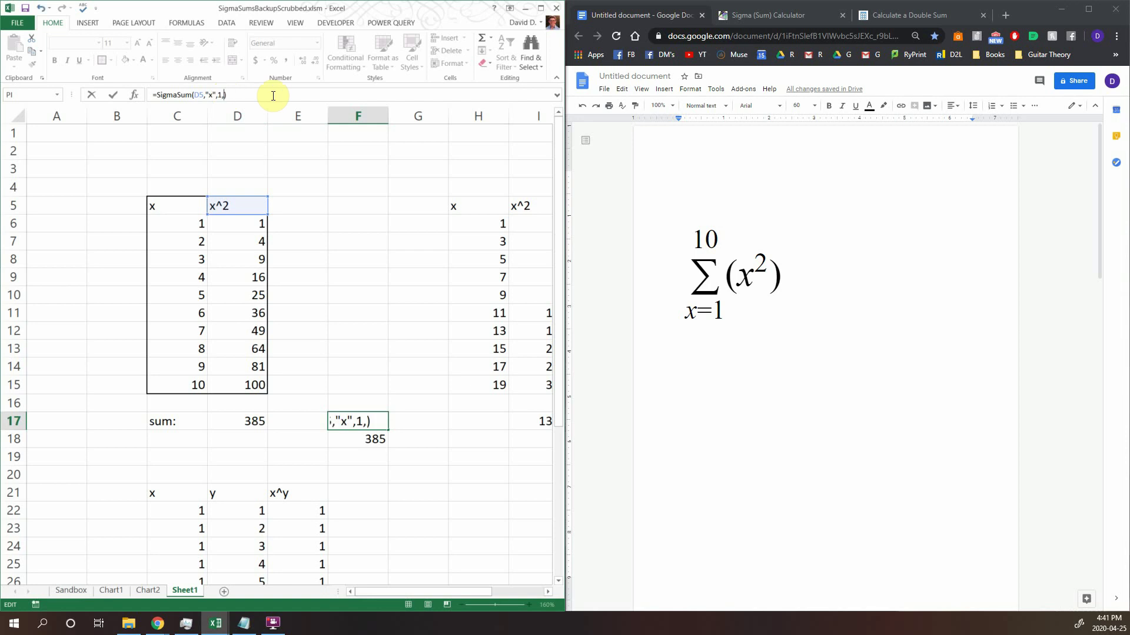
click(194, 383)
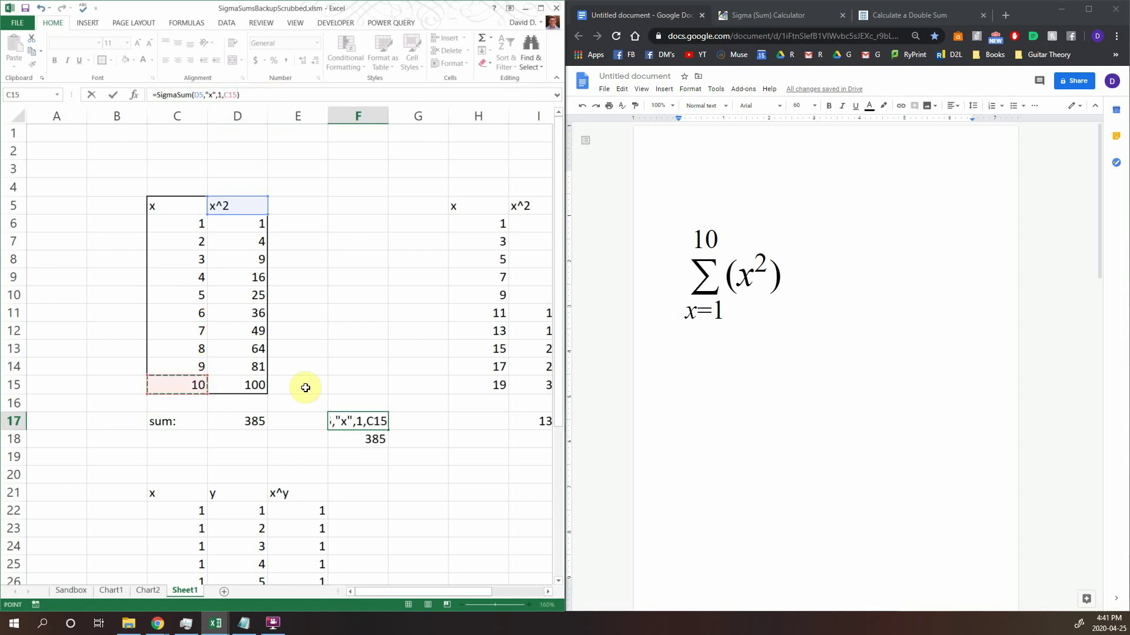
key(Return)
click(353, 421)
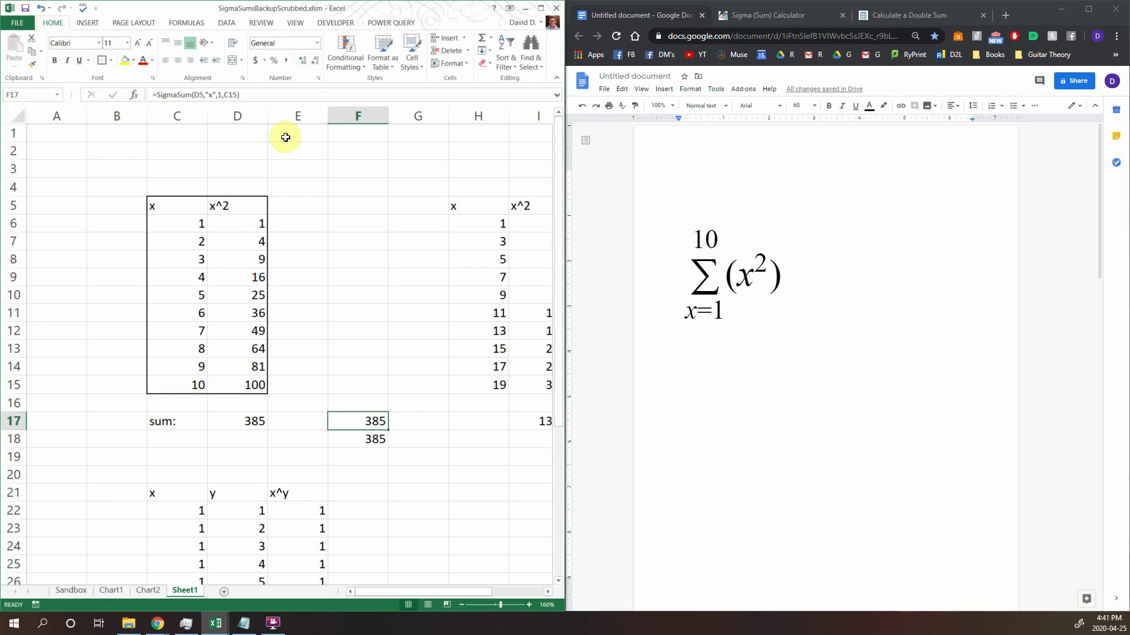
key(Down)
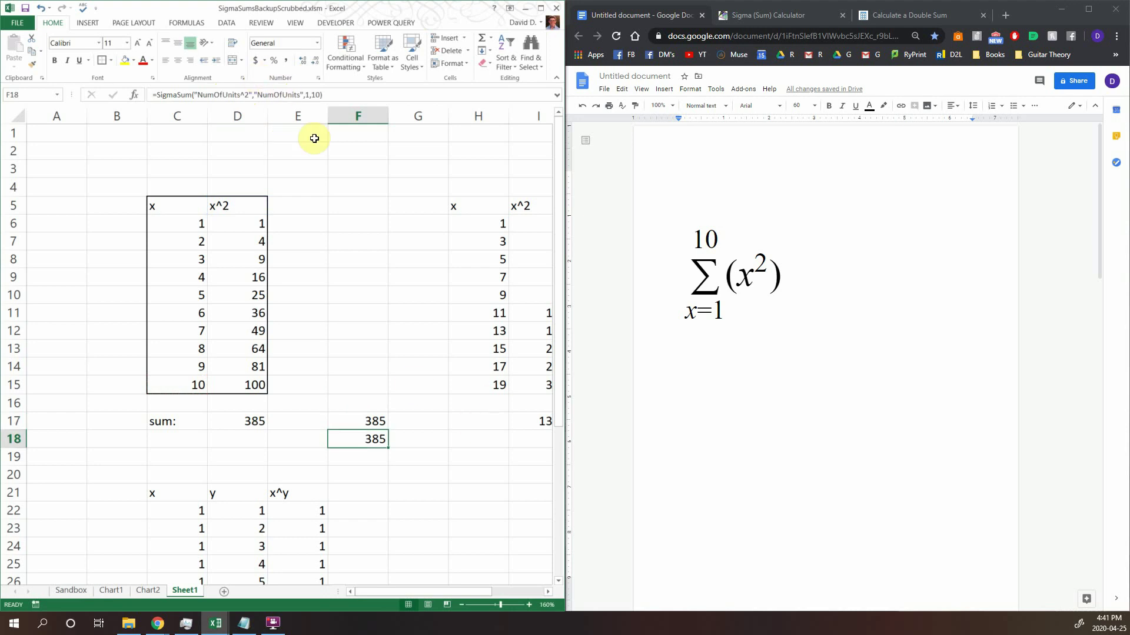
- Apply an outside border to the odd-x table H5:I15
drag(362, 592, 392, 590)
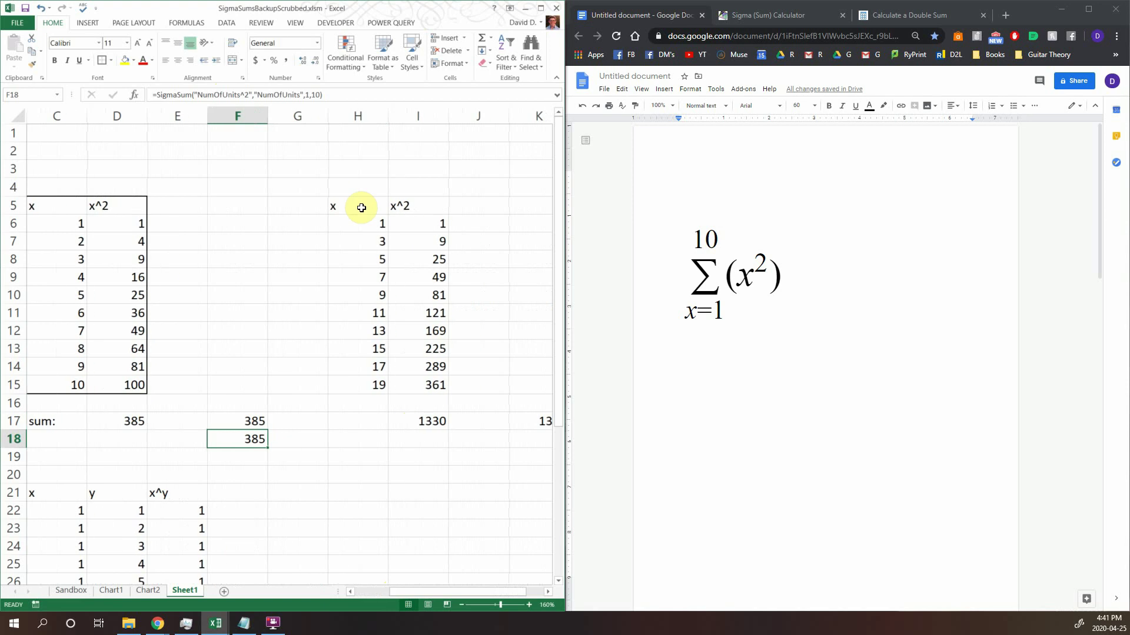
drag(360, 209, 435, 382)
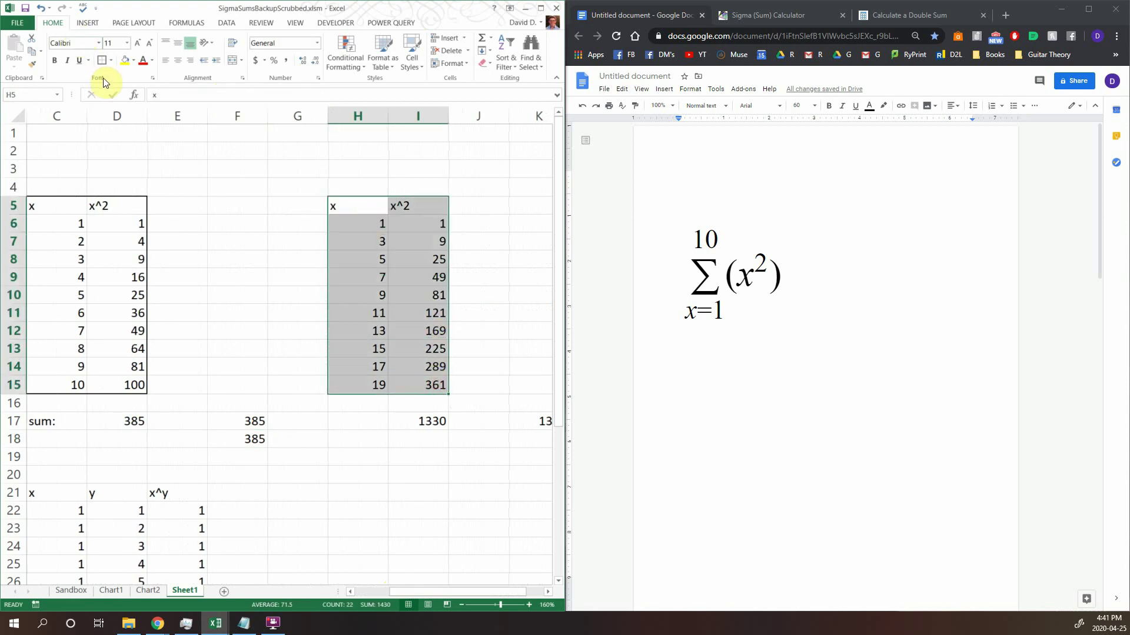
click(97, 63)
- Set the sigma equation's upper limit to 19 and its lower limit to x=1,3,5,7..
click(719, 234)
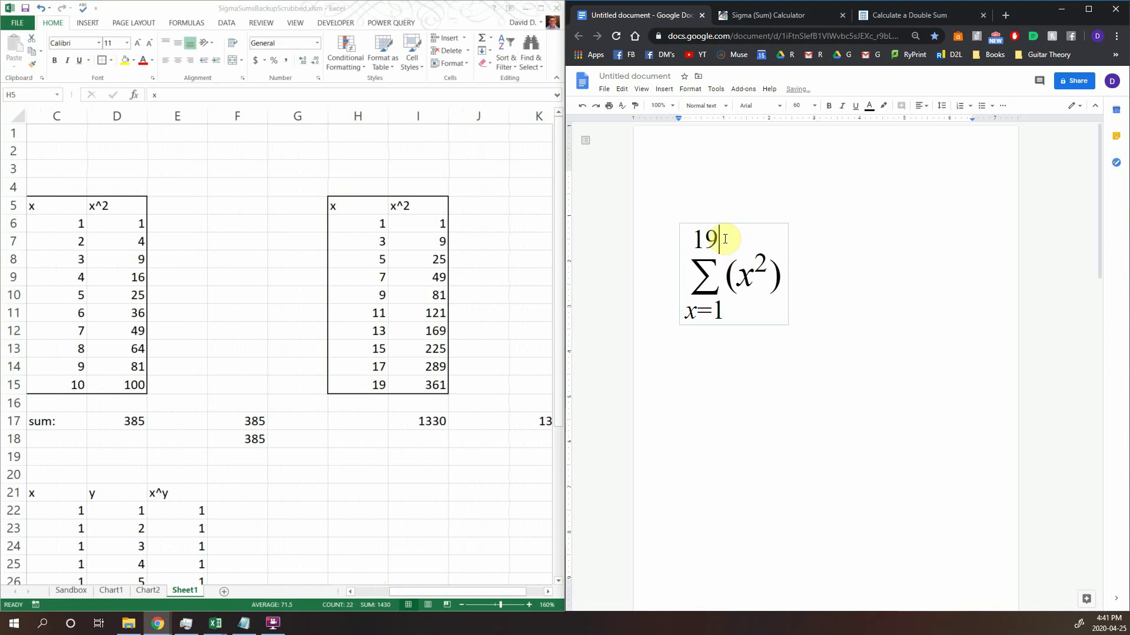
click(725, 317)
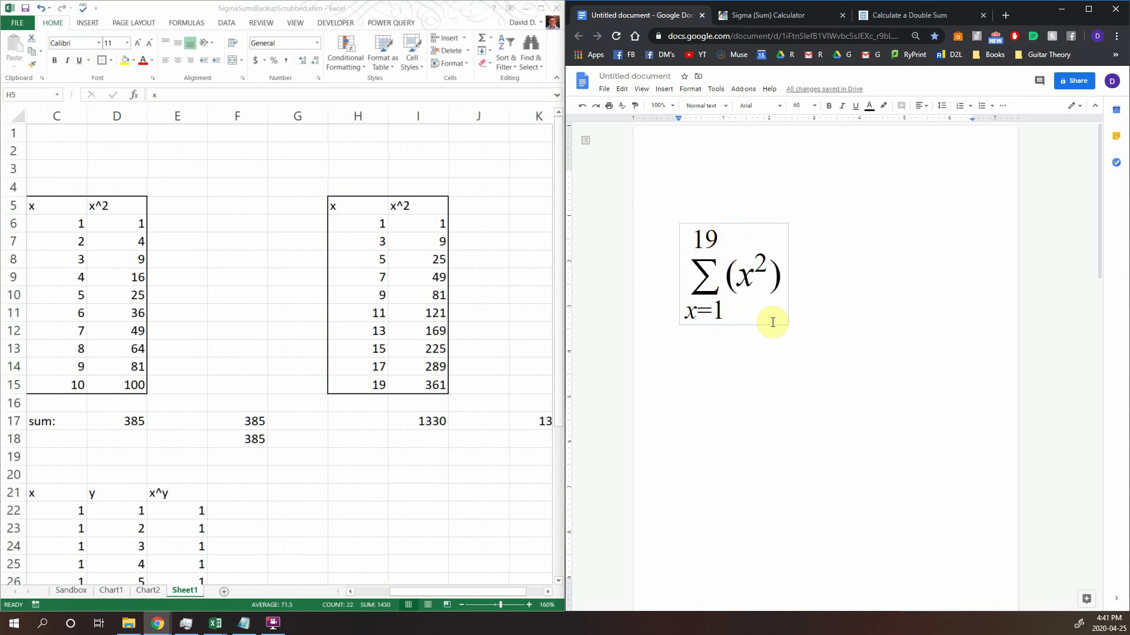
text(,3,5,7///)
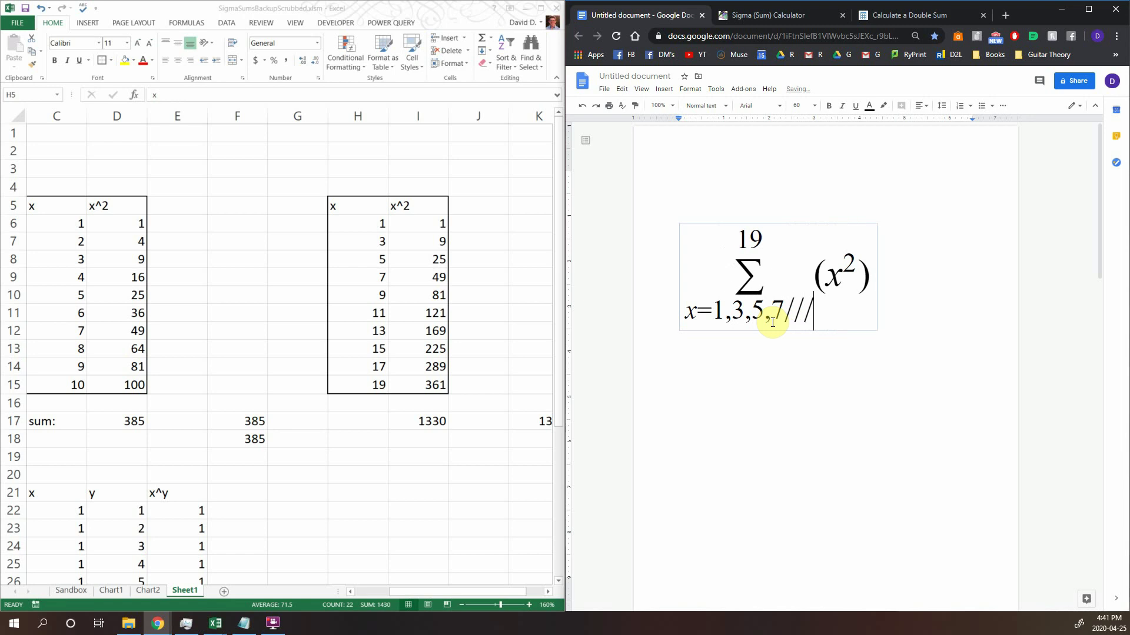
key(Home)
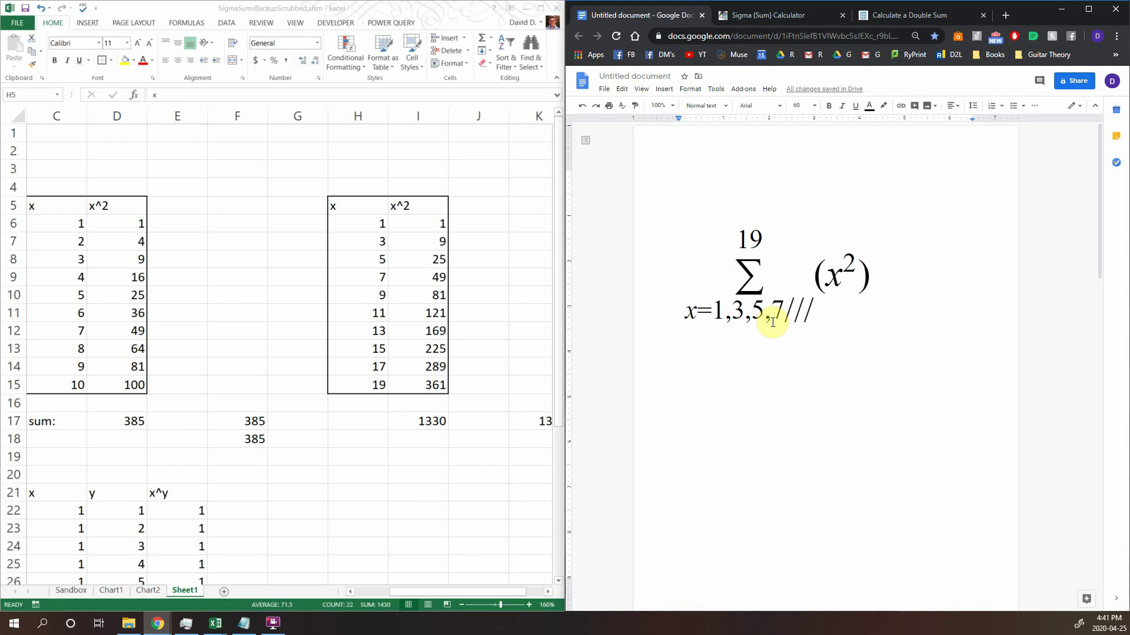
click(792, 307)
key(Delete)
key(Delete)
key(Delete)
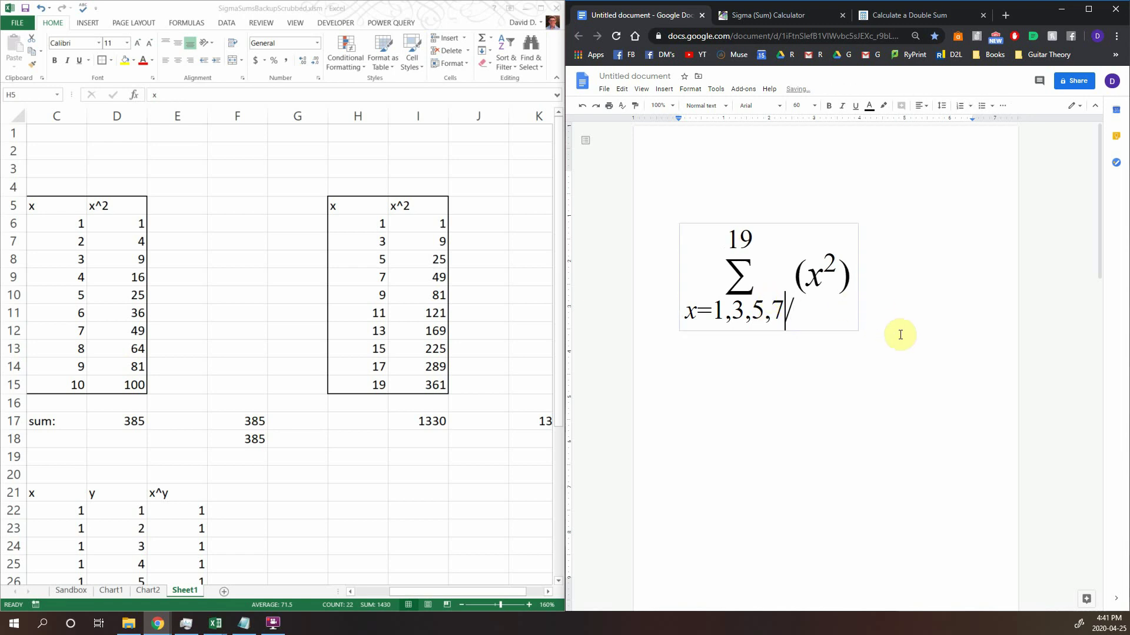
text(...)
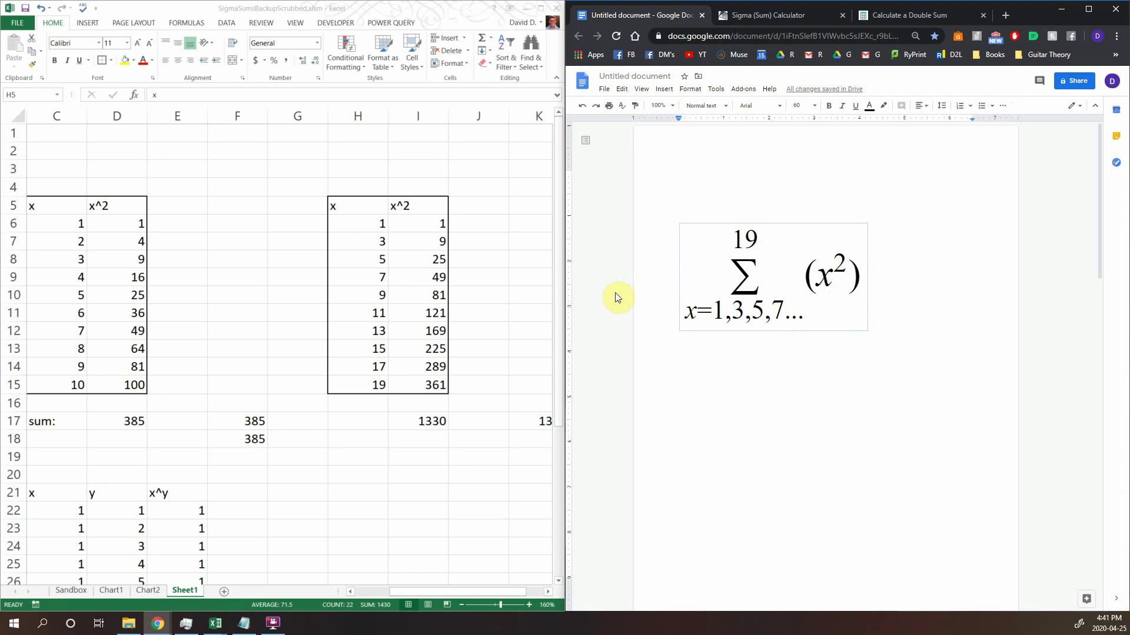
- Back in Excel, add a cell reference to K17's SigmaSum formula for the odd-x sum
key(alt+Tab)
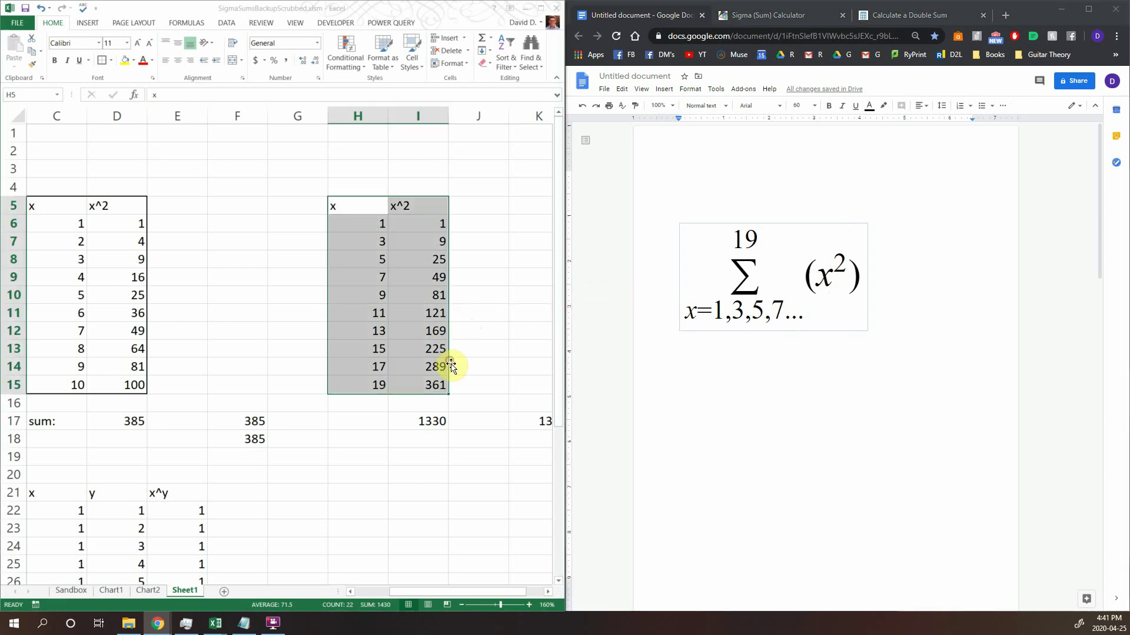
drag(390, 591, 417, 591)
click(439, 385)
click(476, 419)
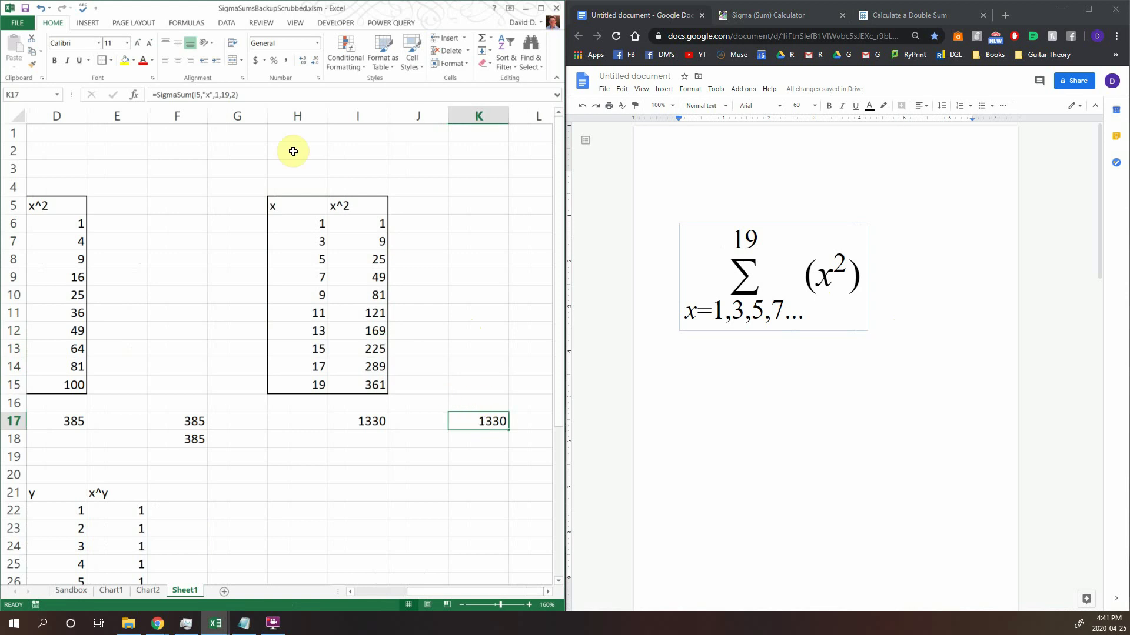
click(242, 94)
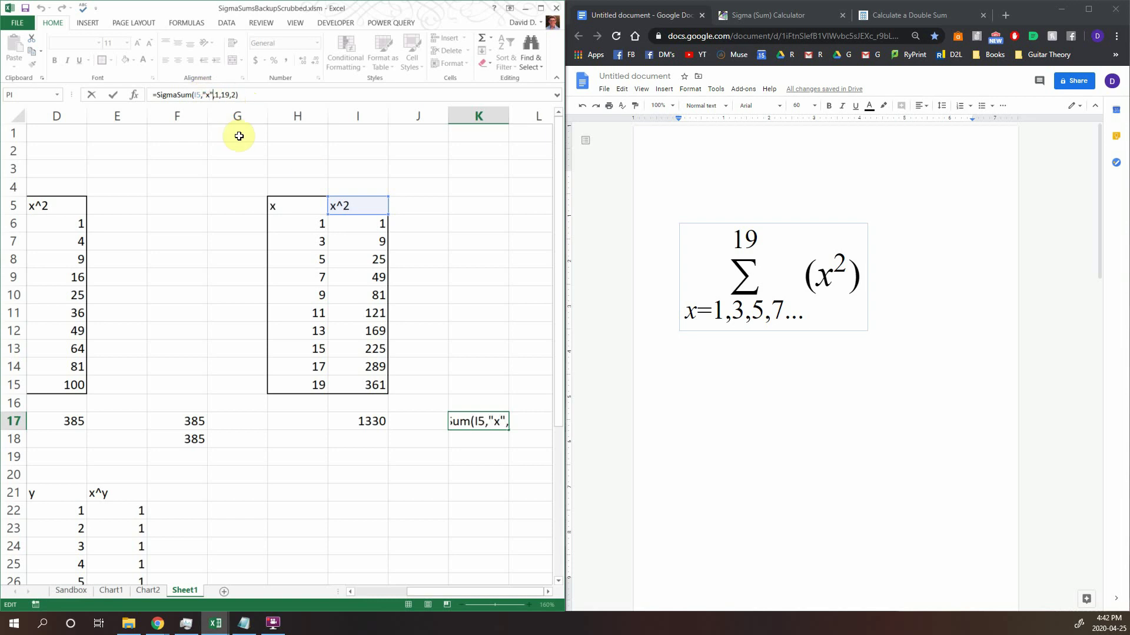
click(315, 219)
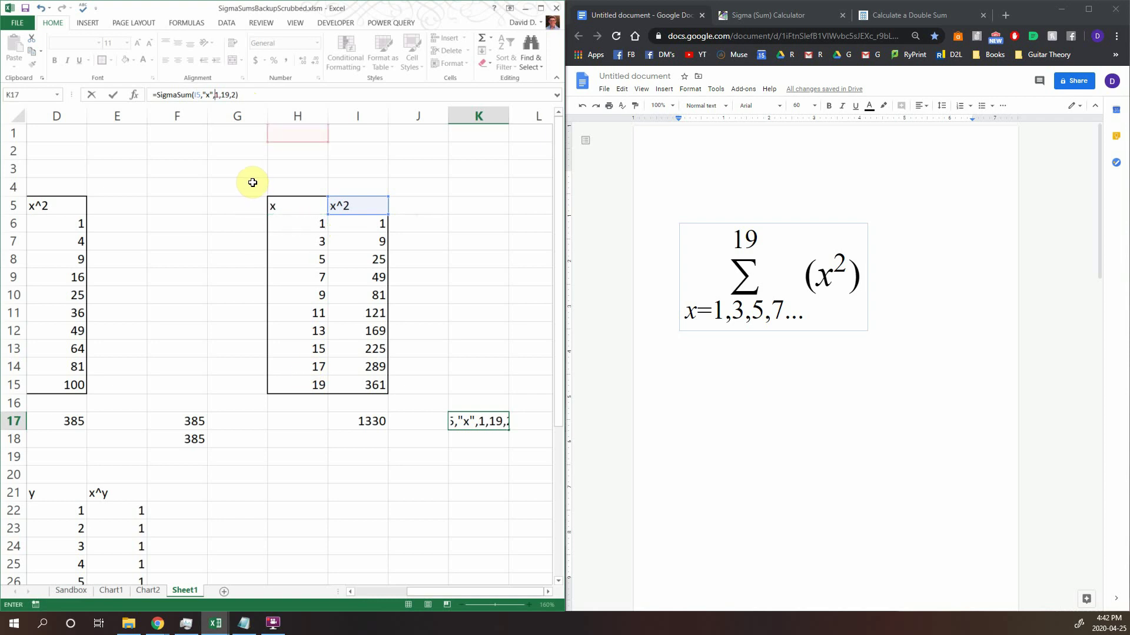
key(Return)
- Verify K17's SigmaSum and I17's manual SUM both return 1330
click(478, 422)
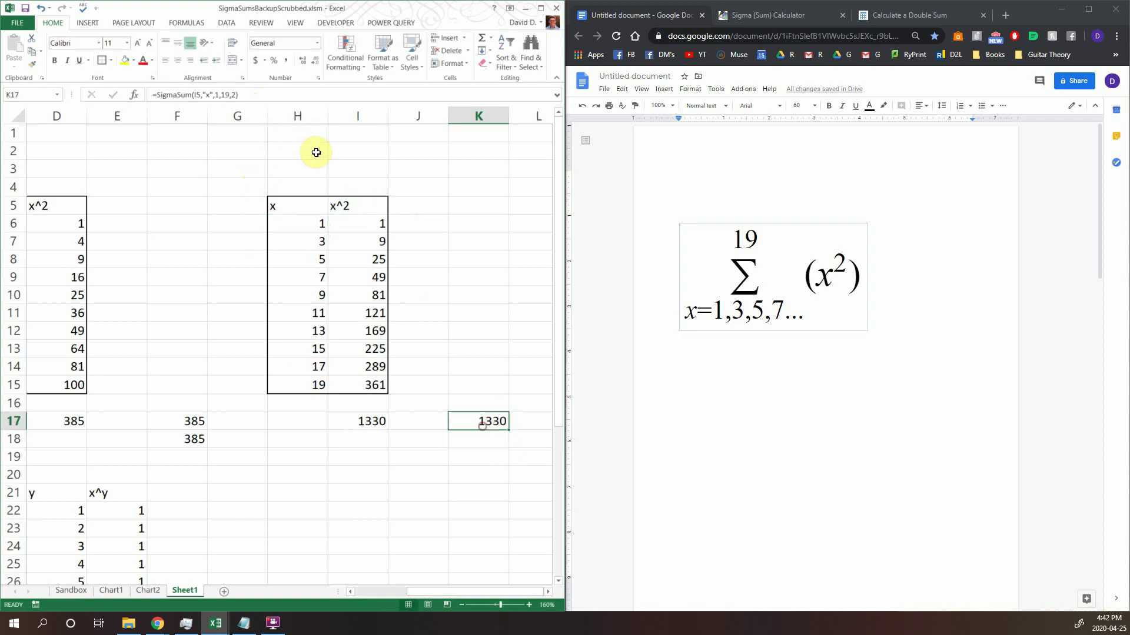
click(234, 94)
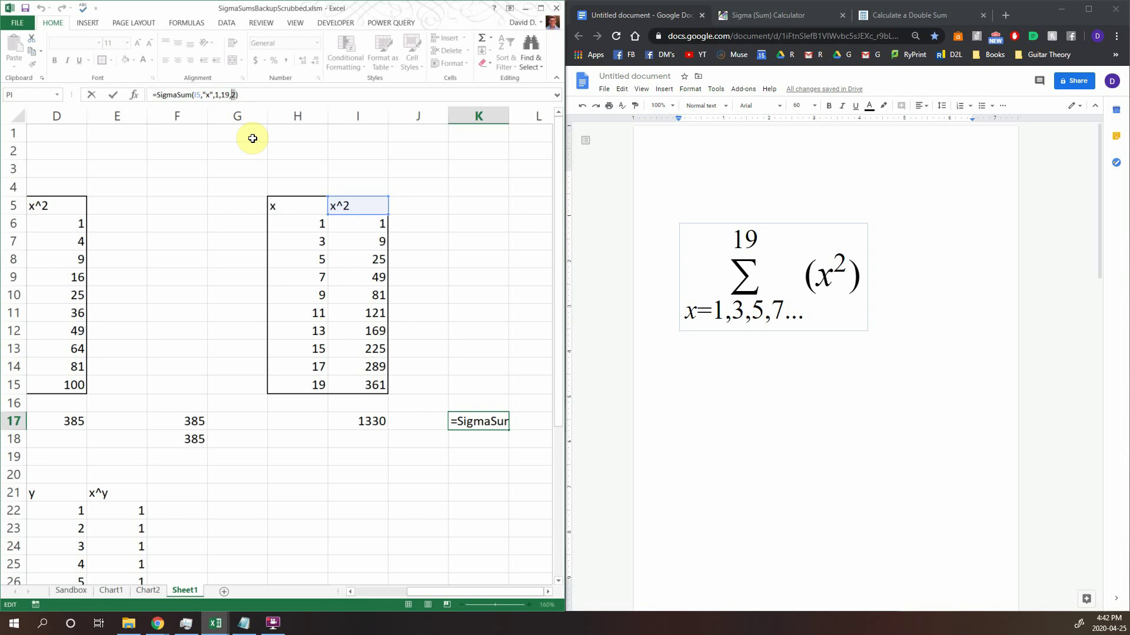
key(Return)
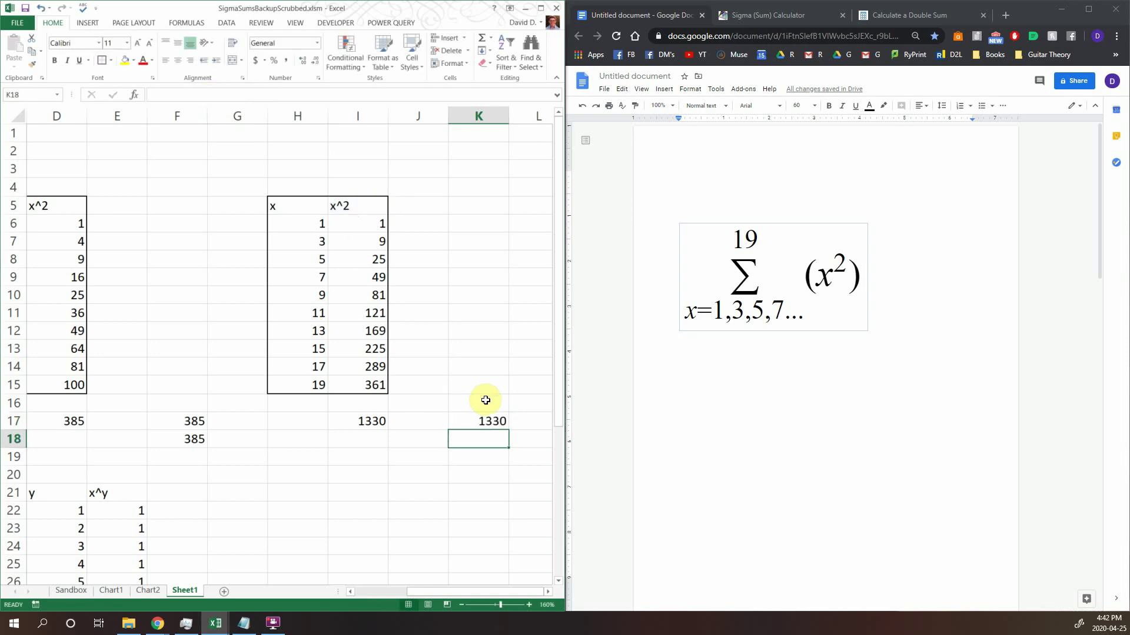
click(480, 421)
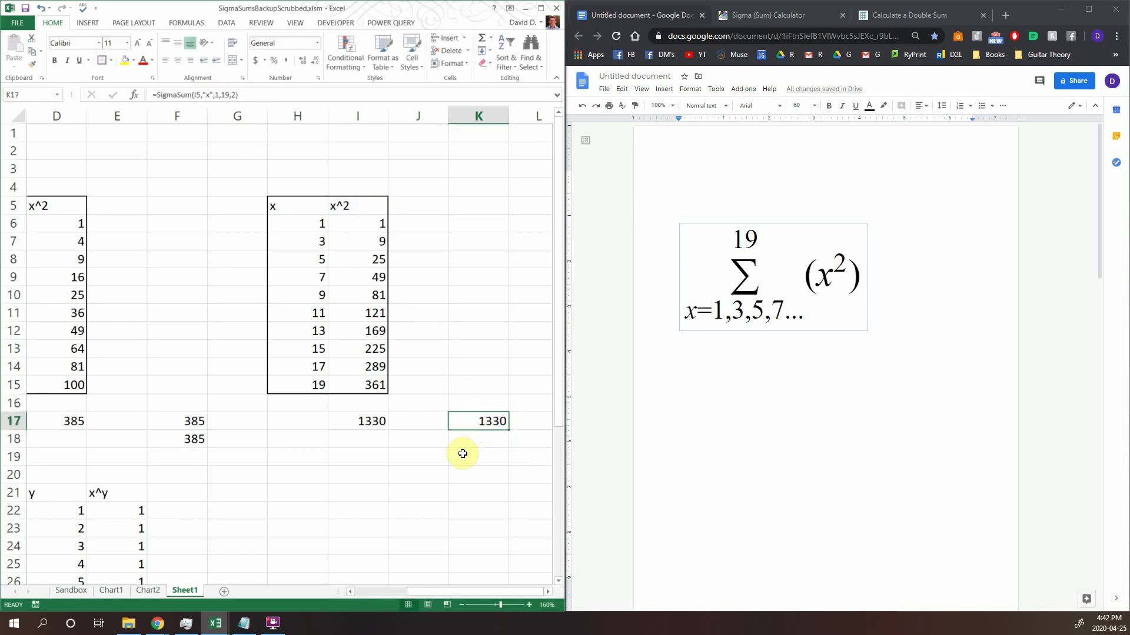
click(347, 266)
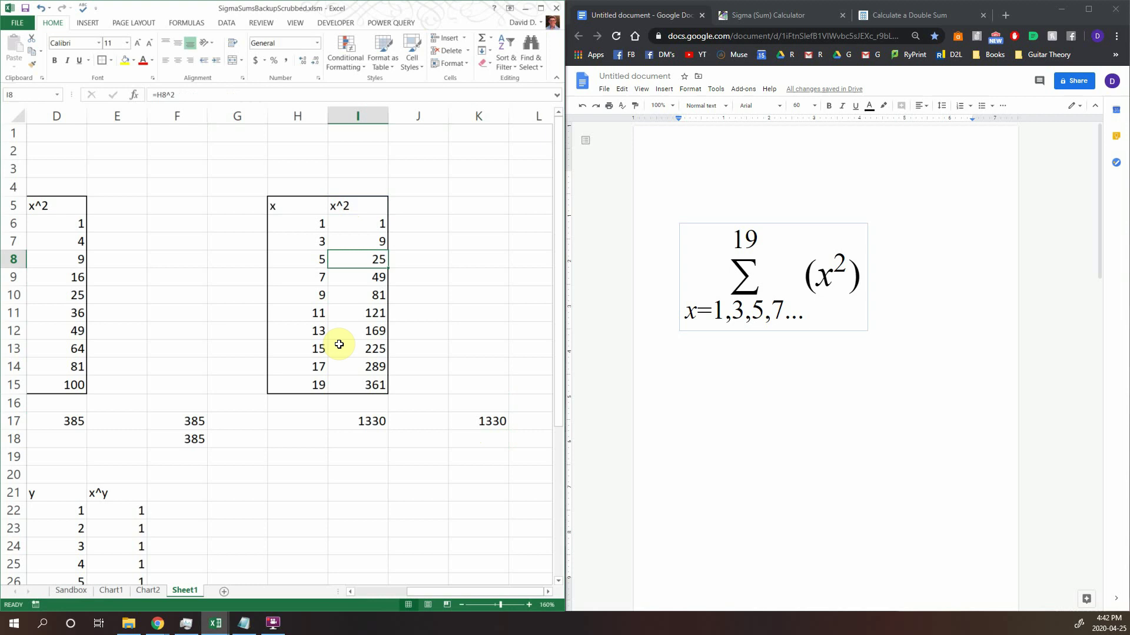
click(513, 423)
click(487, 421)
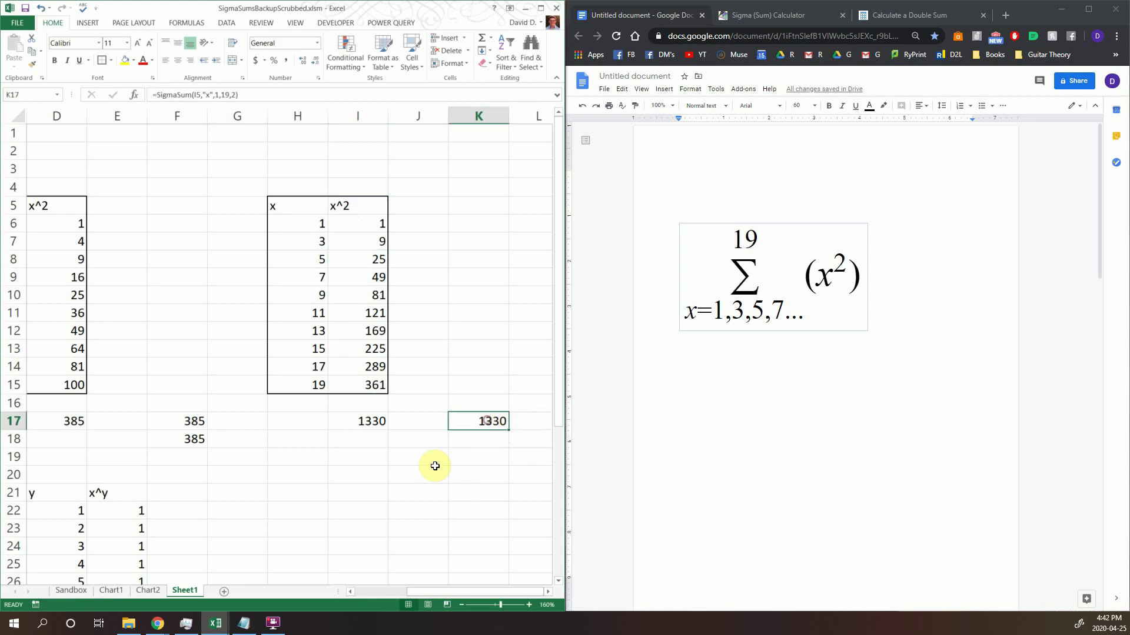
click(368, 421)
click(230, 98)
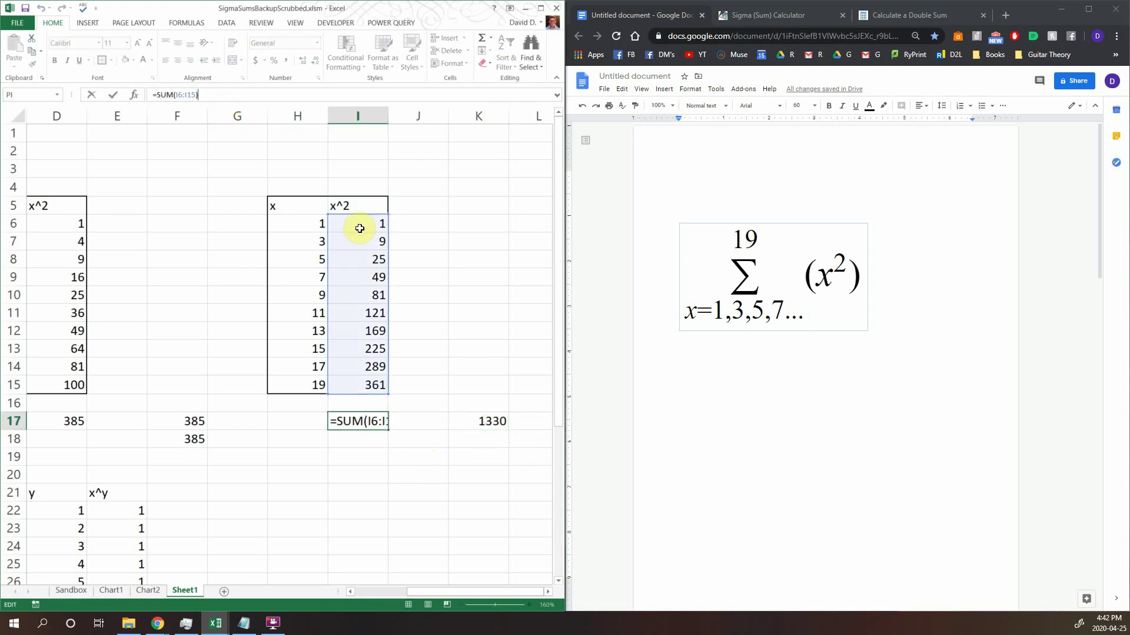
key(Return)
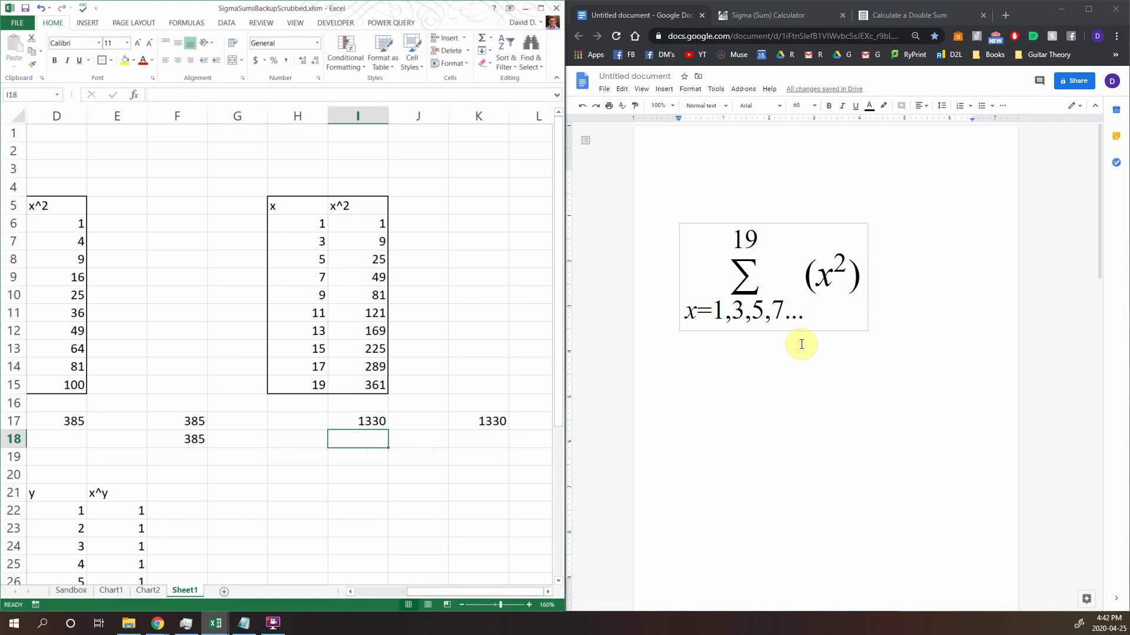
- Shorten the Google Docs equation's lower limit back to x=1
drag(933, 320, 838, 305)
click(795, 310)
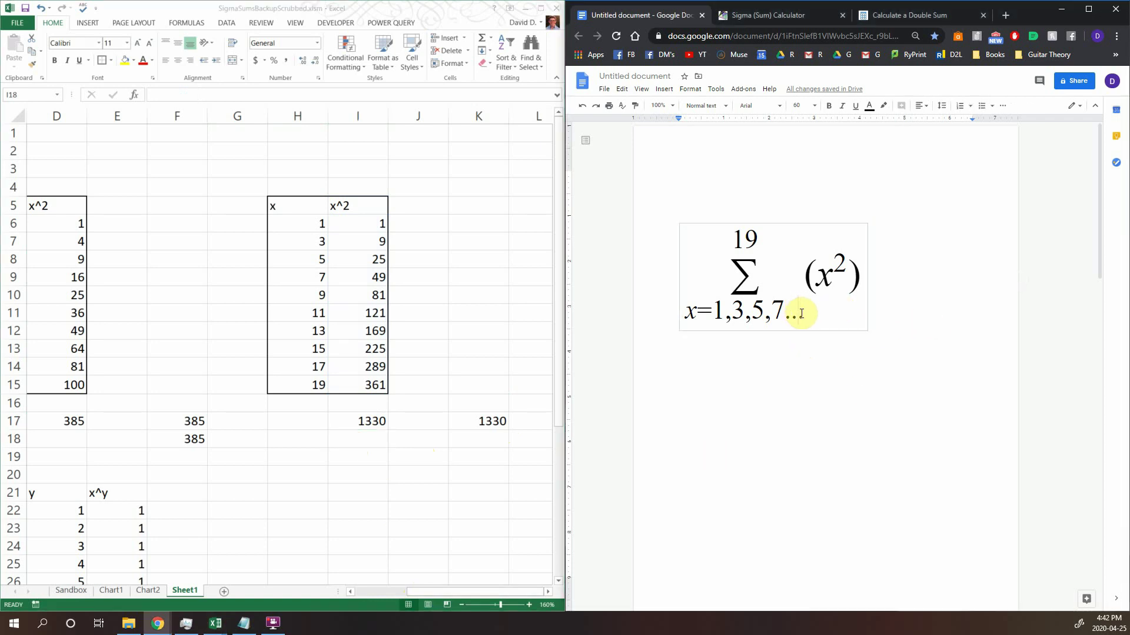
key(BackSpace)
key(BackSpace)
key(BackSpace)
key(BackSpace)
key(BackSpace)
key(BackSpace)
key(BackSpace)
key(BackSpace)
key(BackSpace)
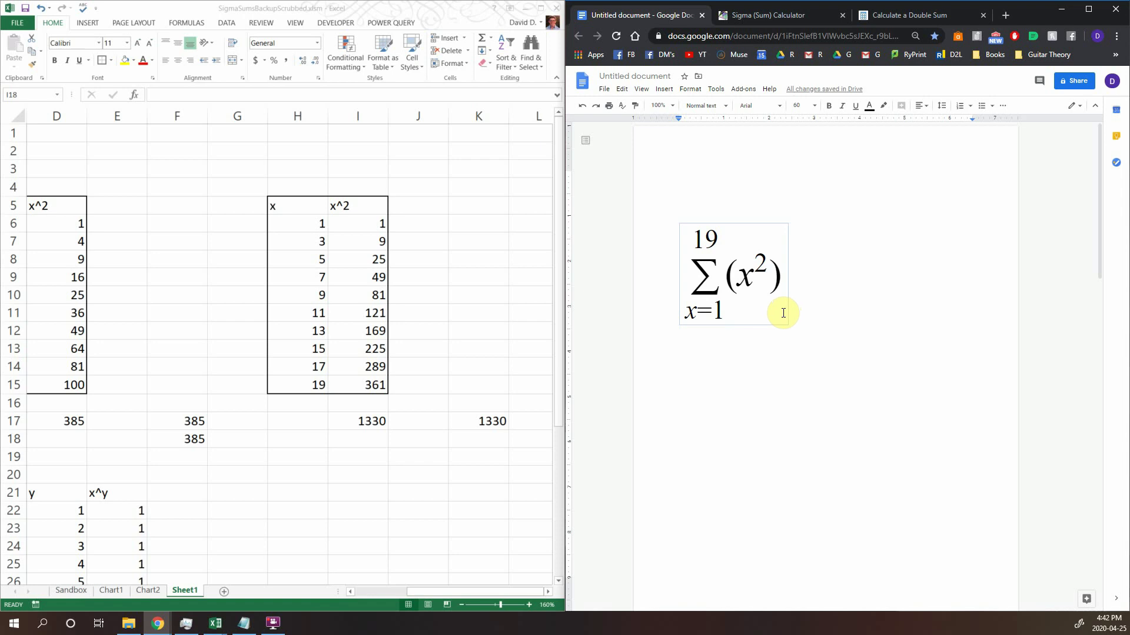
- Return to Excel and inspect the x^y formula in E22, then select E20
click(504, 328)
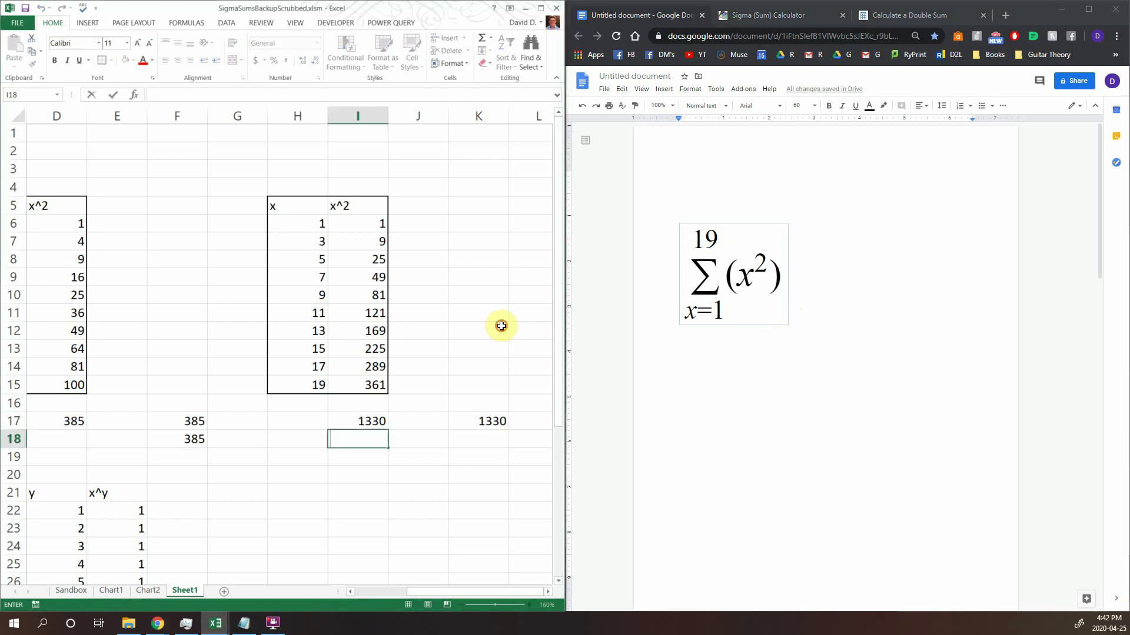
text(.xl)
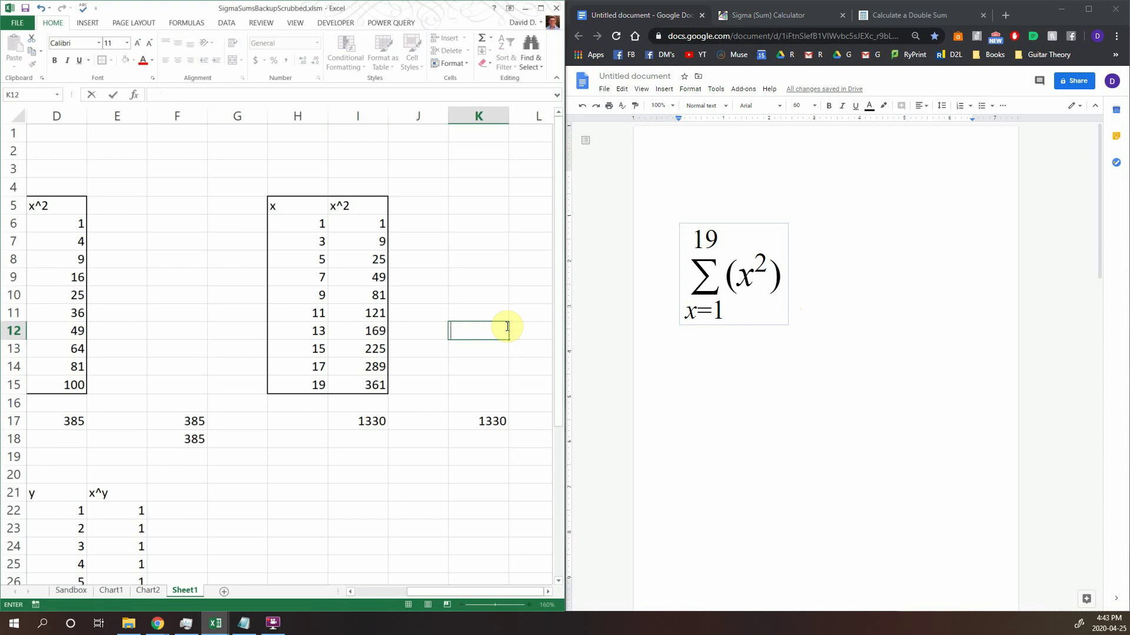
click(134, 511)
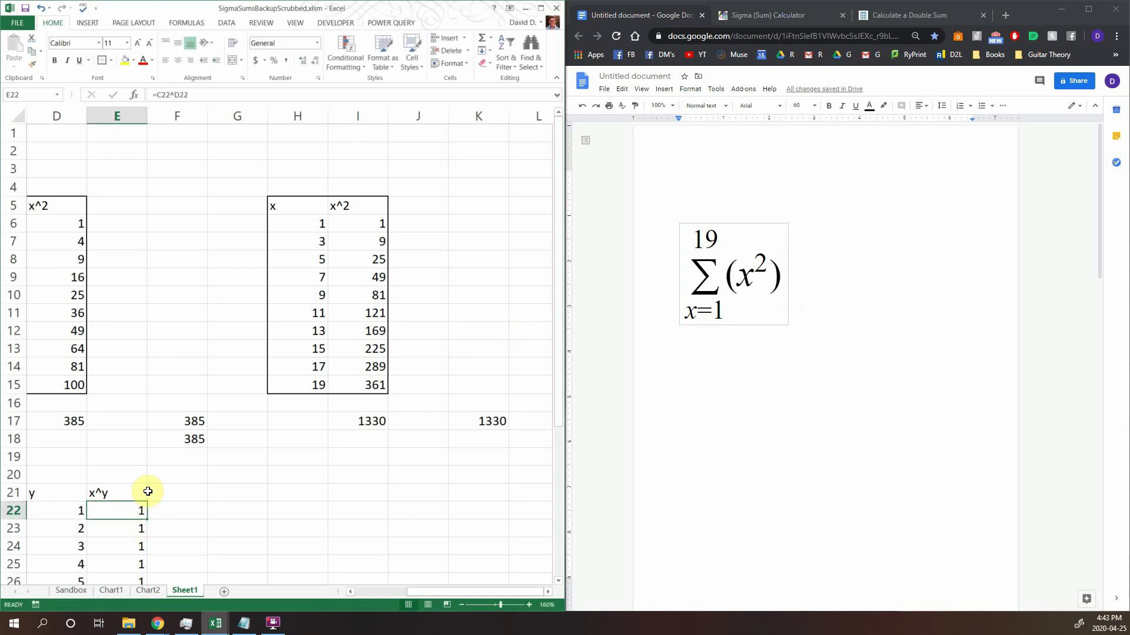
click(134, 475)
mouse_move(399, 591)
mouse_down()
mouse_move(361, 591)
mouse_move(381, 592)
mouse_up()
- Compare the double-sum equation in Google Docs with the spreadsheet's x, y, x^y table
click(819, 359)
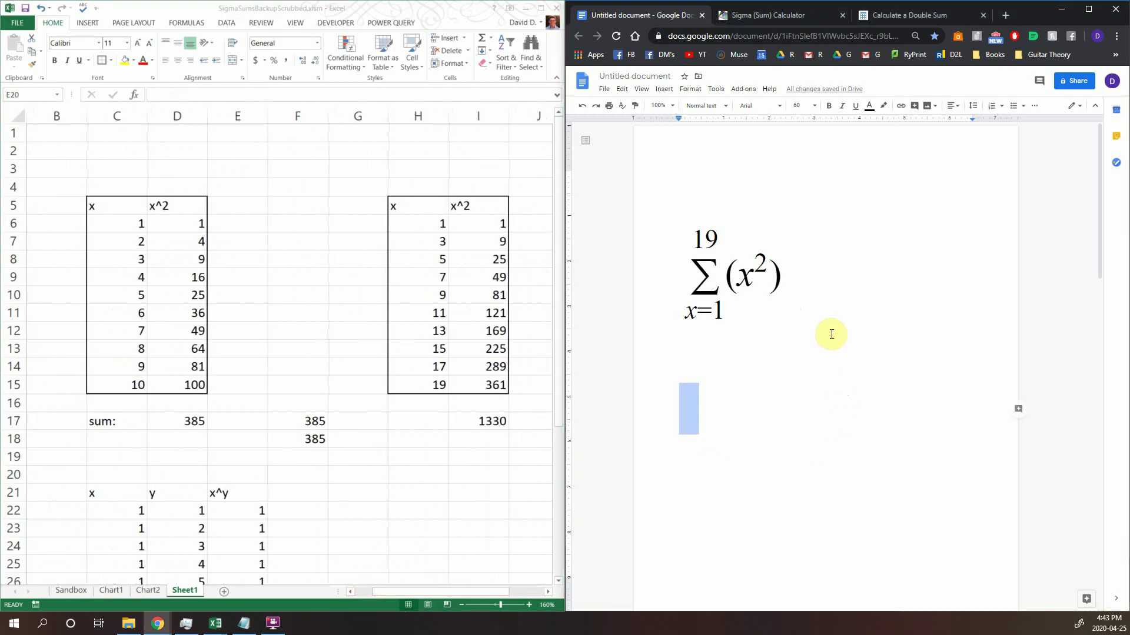
scroll(807, 366, down, 9)
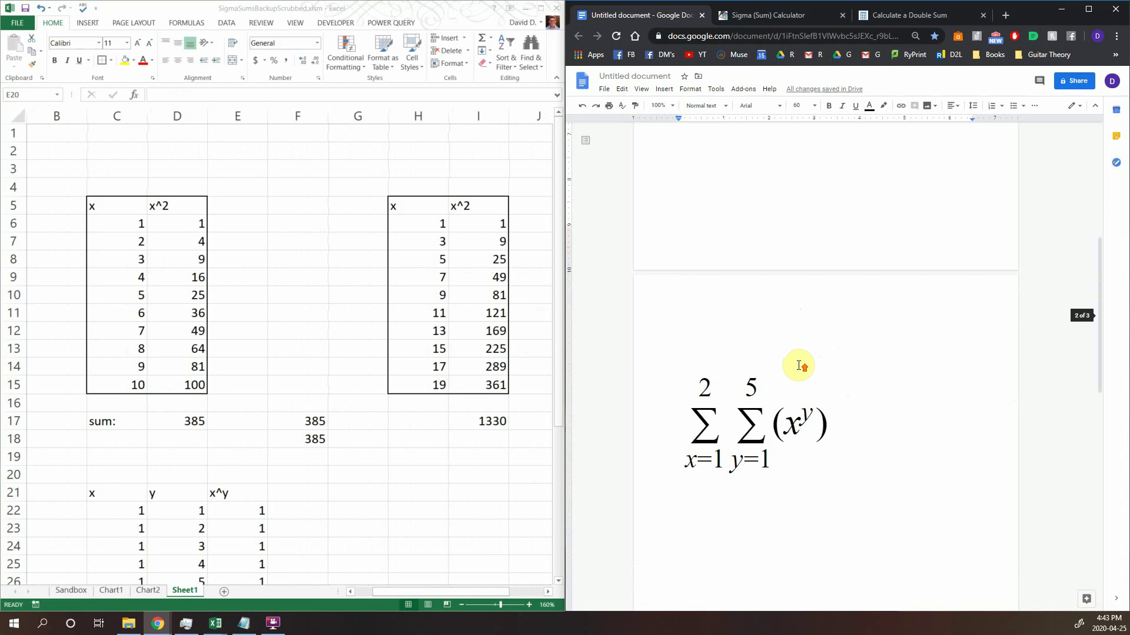
scroll(799, 363, down, 2)
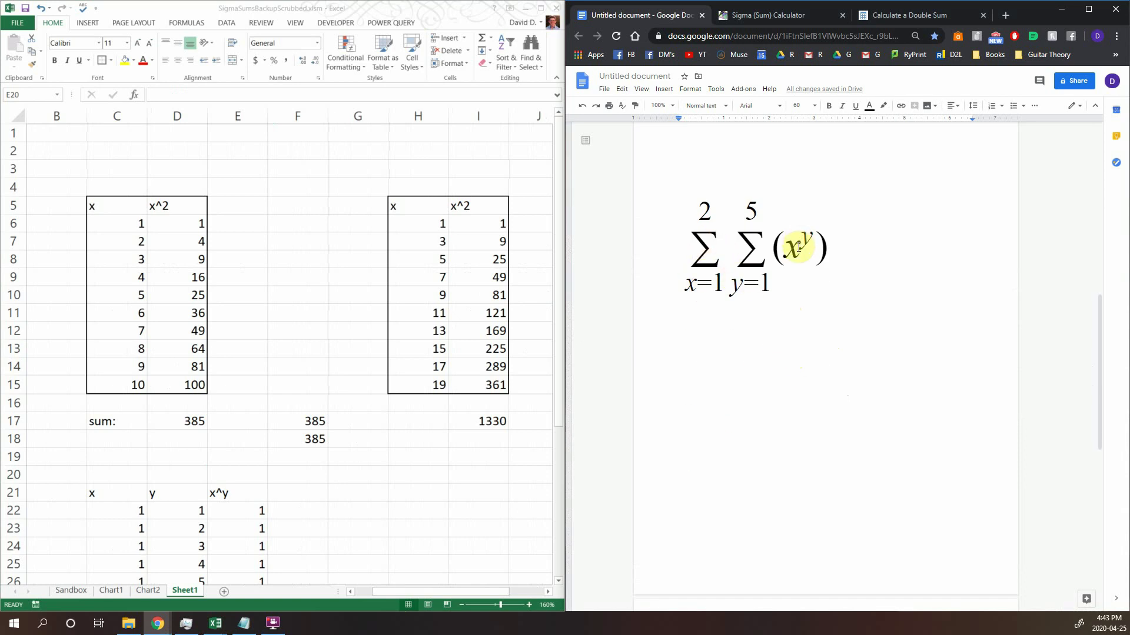
drag(696, 252, 832, 318)
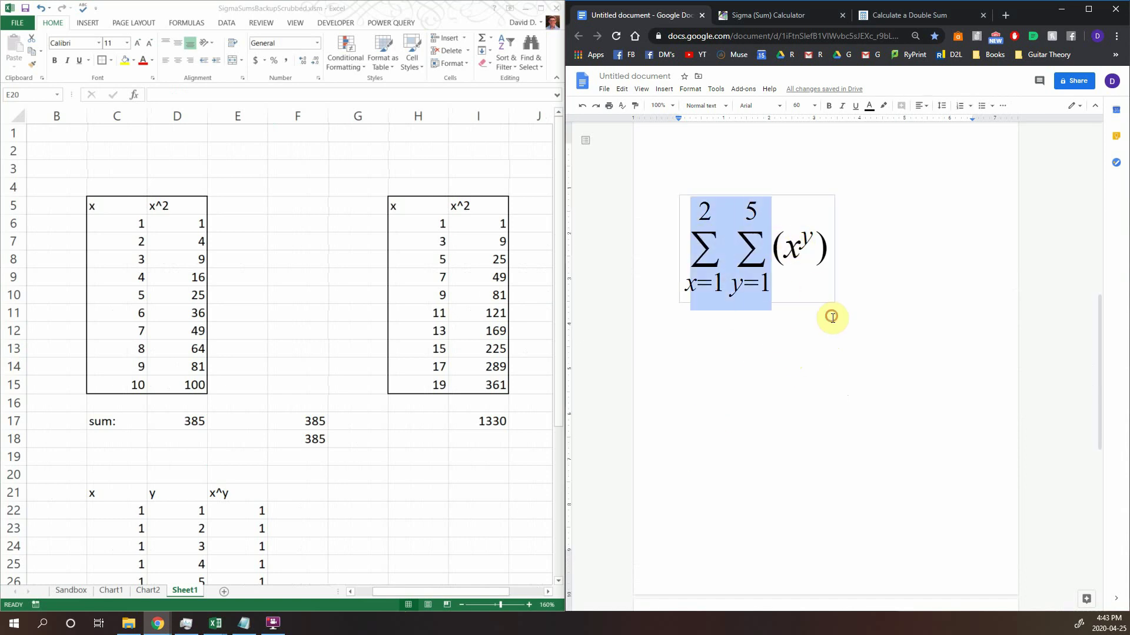
click(832, 317)
click(356, 417)
scroll(354, 418, down, 2)
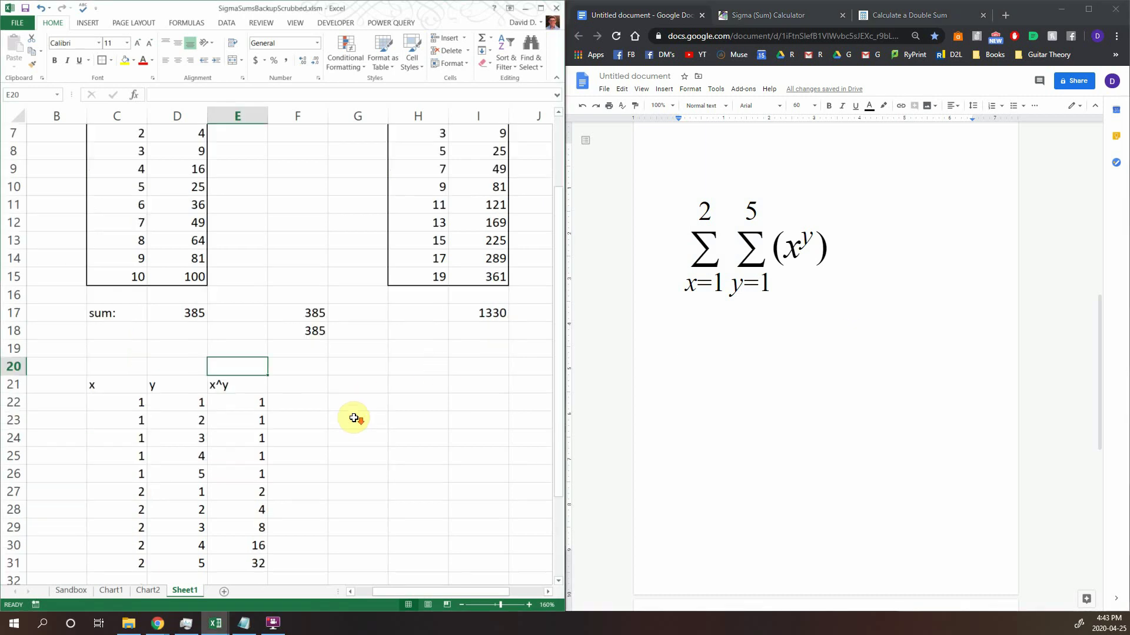
click(797, 283)
scroll(772, 373, up, 1)
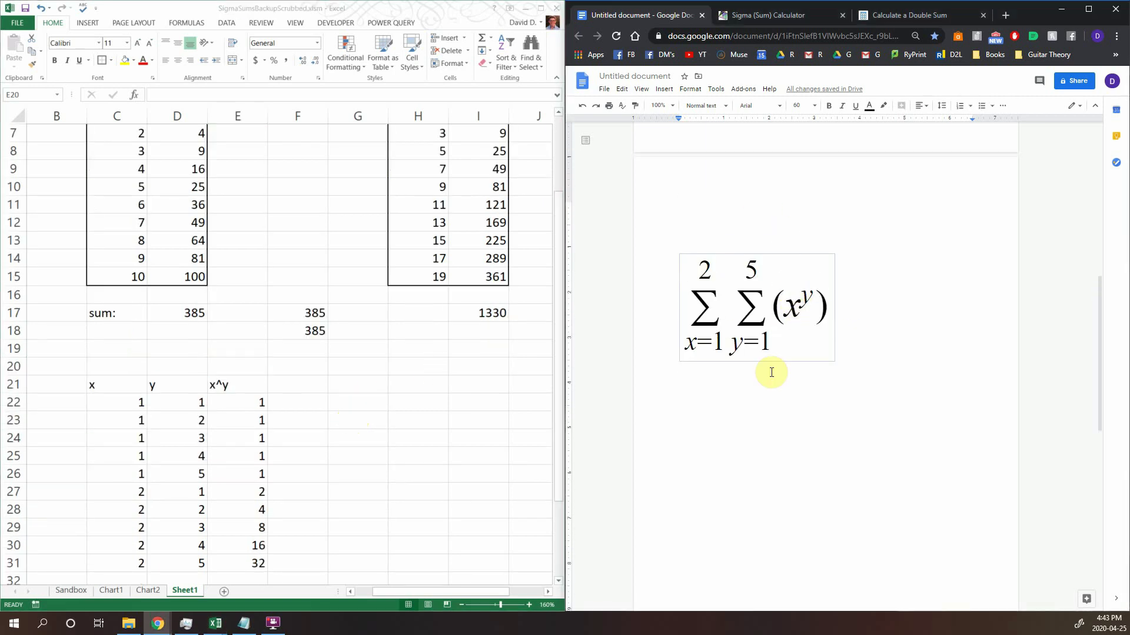
click(763, 419)
click(421, 416)
scroll(382, 382, down, 1)
click(358, 362)
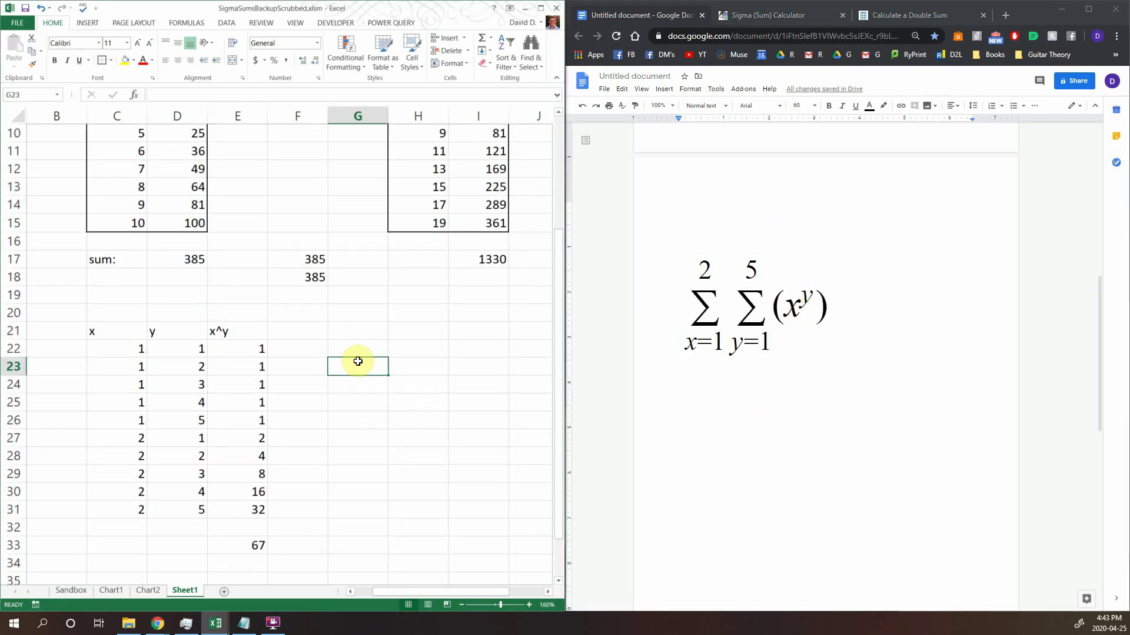
scroll(359, 361, down, 2)
scroll(353, 391, up, 1)
click(306, 379)
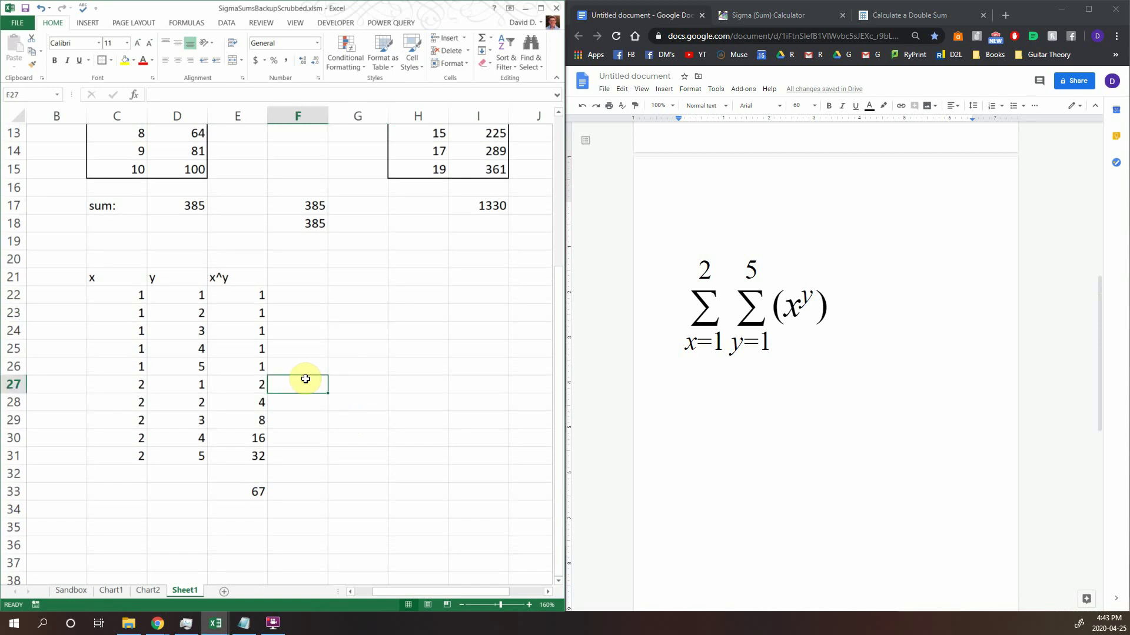
- Put an outside border around the x, y, x^y table C21:E31
drag(101, 277, 106, 291)
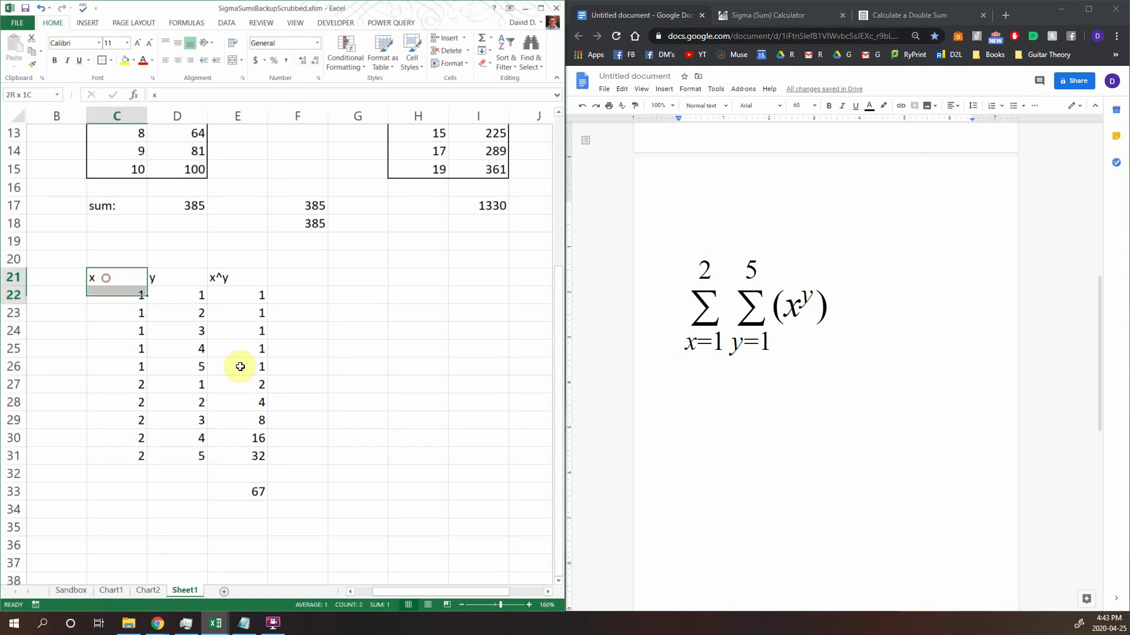
drag(240, 366, 245, 456)
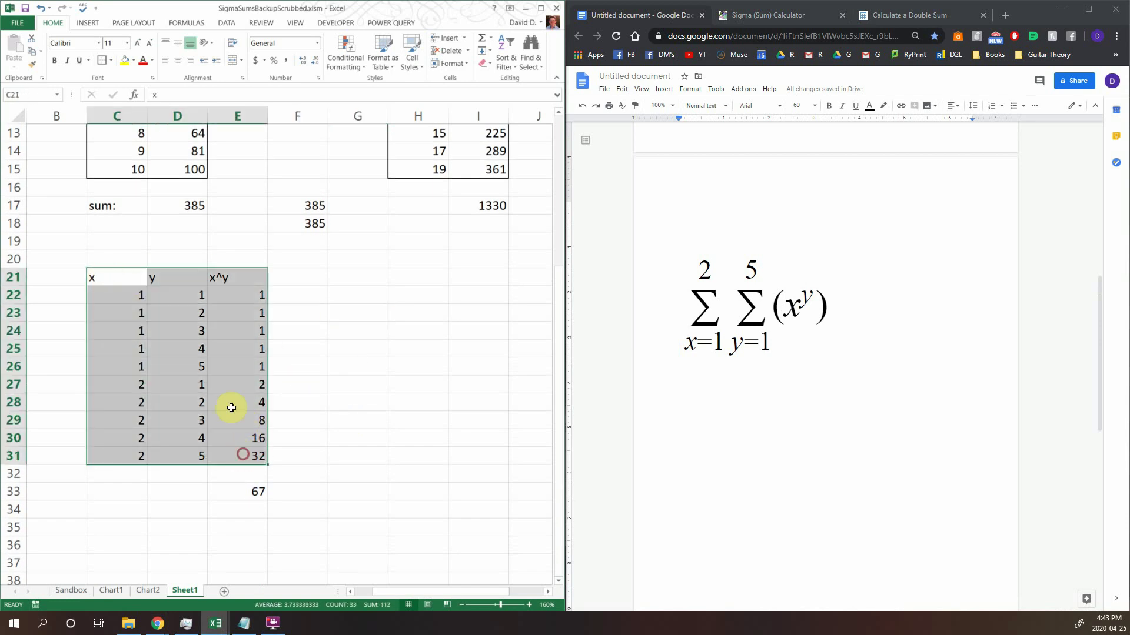
click(98, 62)
click(115, 288)
click(177, 225)
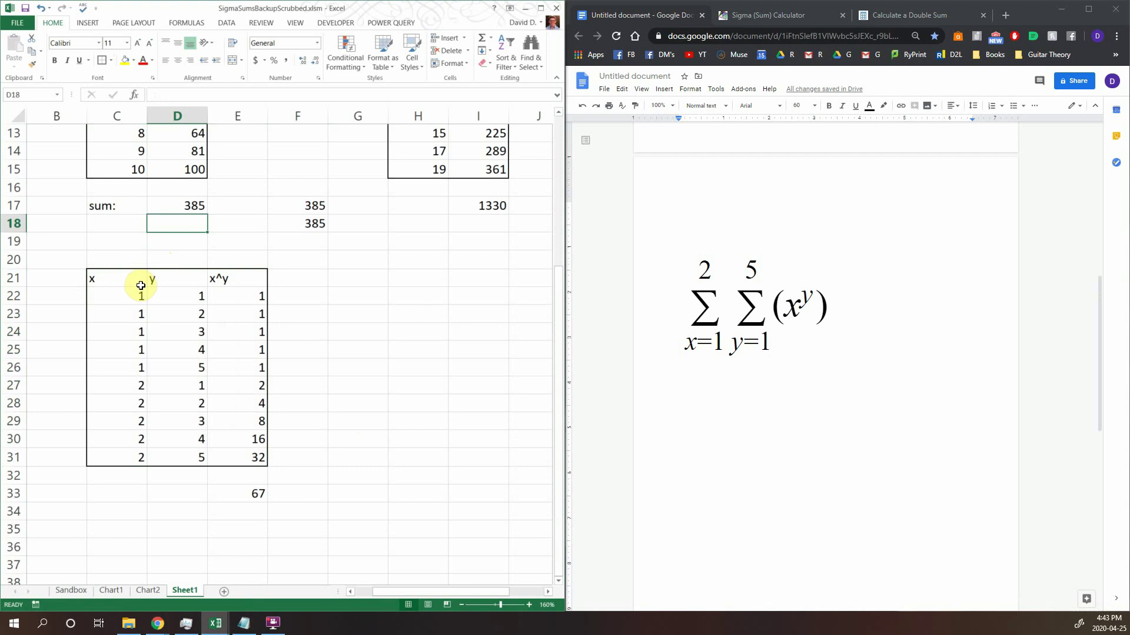
- Review the table's x values 1–2, y values 1–5 and the x^y formulas
drag(140, 286, 238, 296)
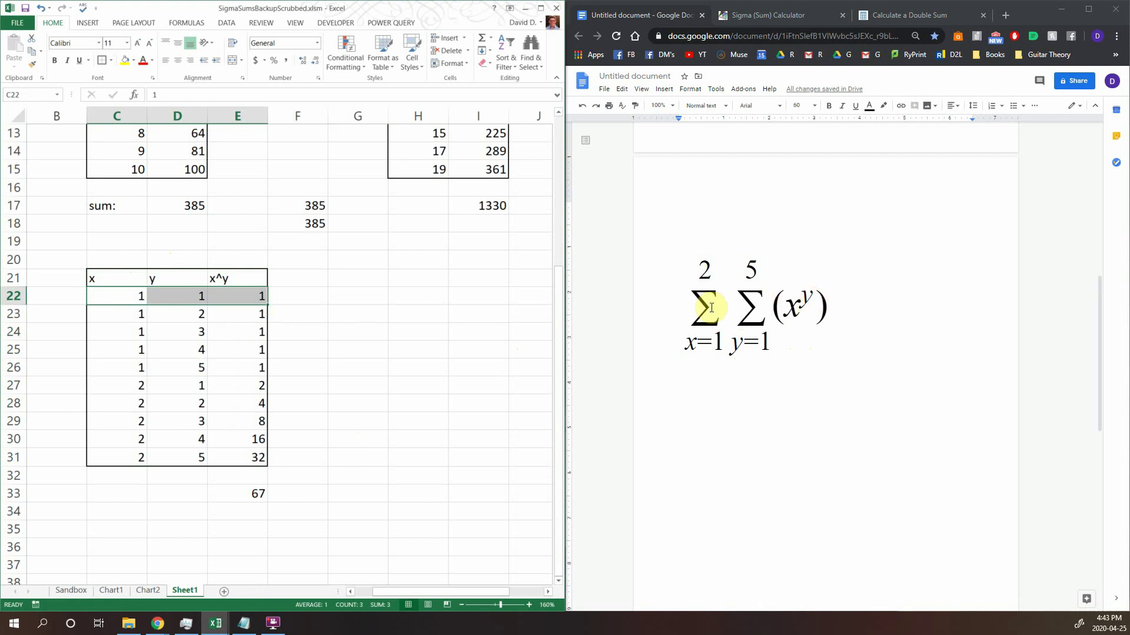
click(133, 295)
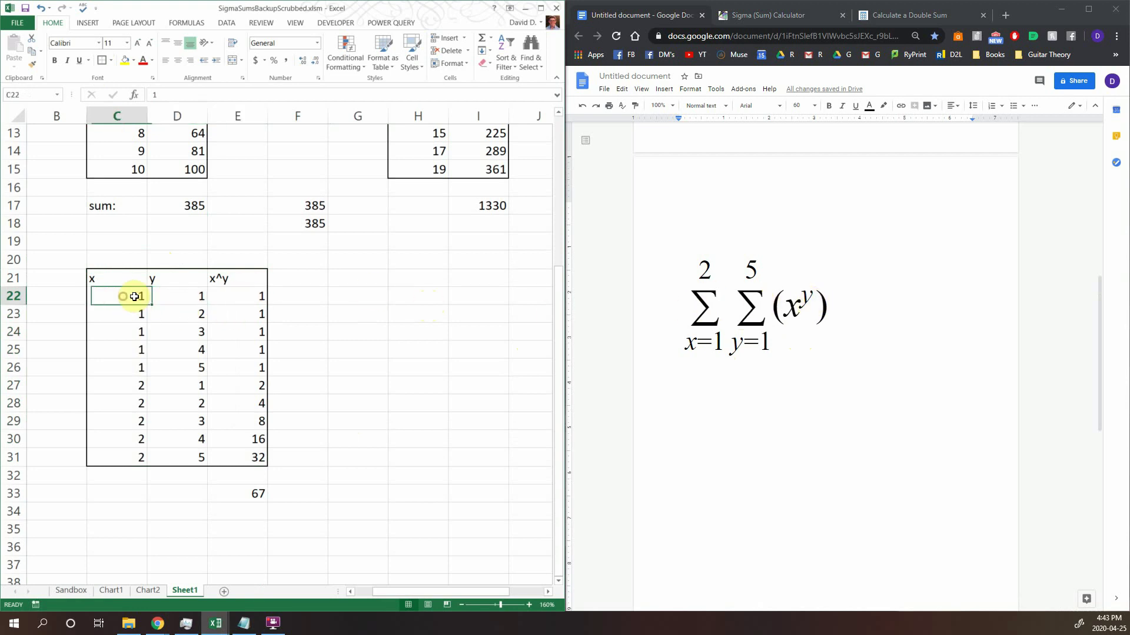
key(Return)
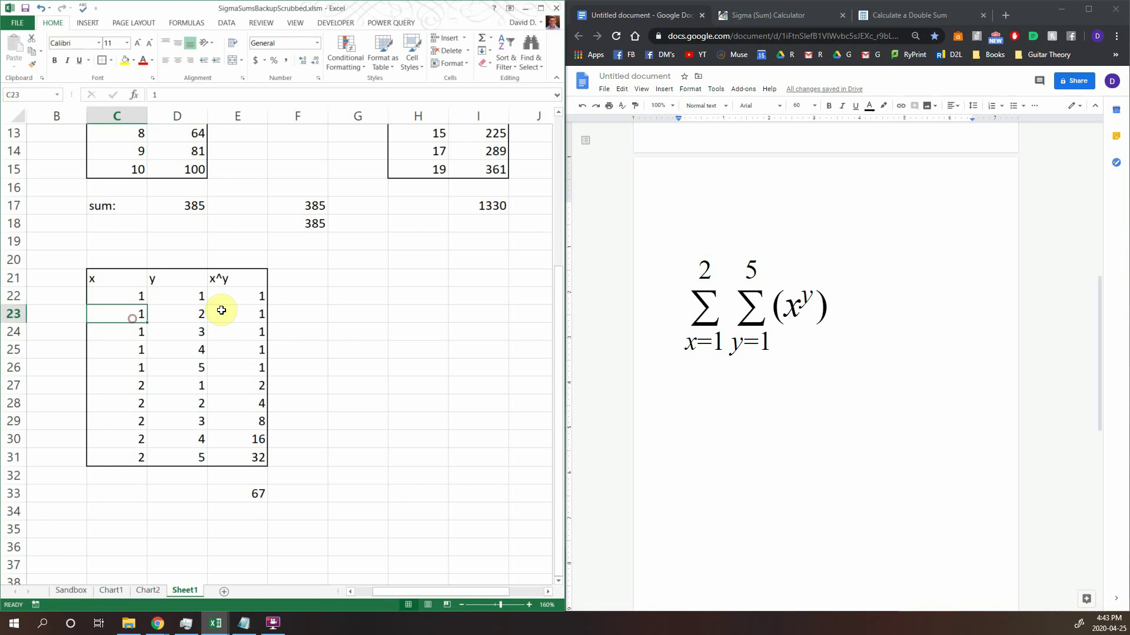
key(Tab)
key(Return)
key(Tab)
key(Return)
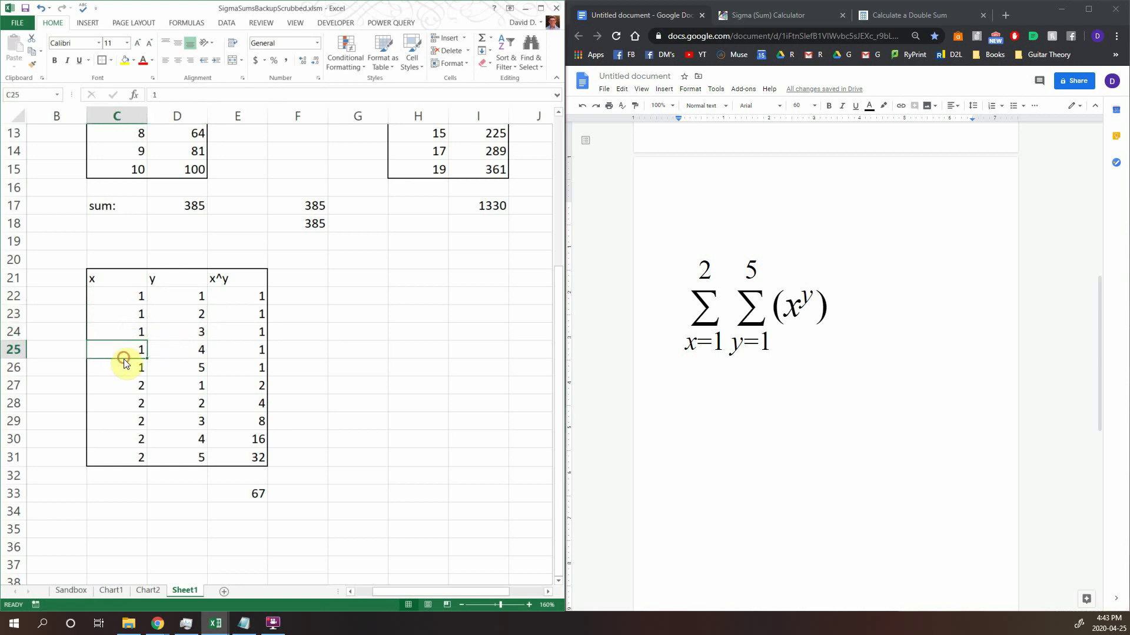
click(187, 368)
drag(189, 303, 194, 440)
drag(144, 379, 119, 457)
click(212, 370)
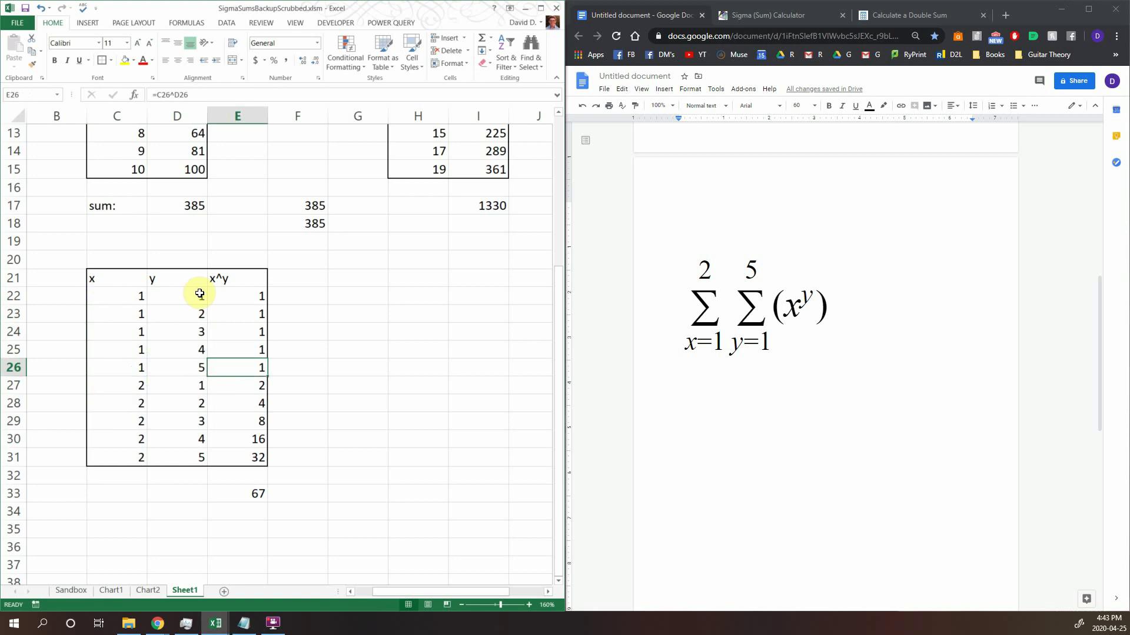
- Confirm that E33's =SUM(E22:E31) totals 67
click(243, 491)
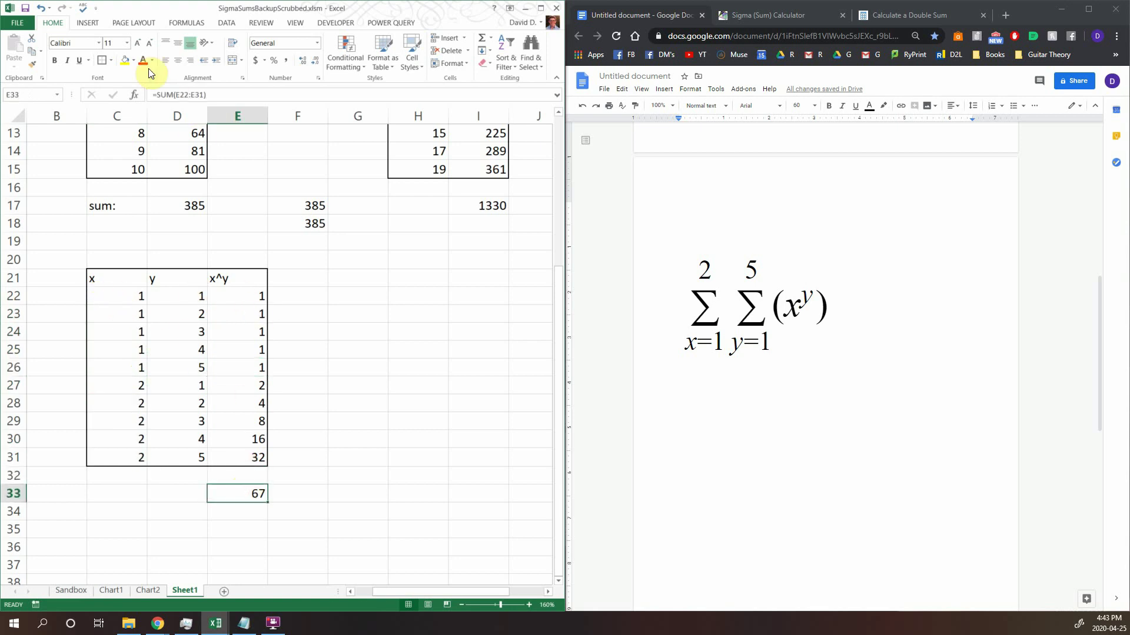
click(219, 96)
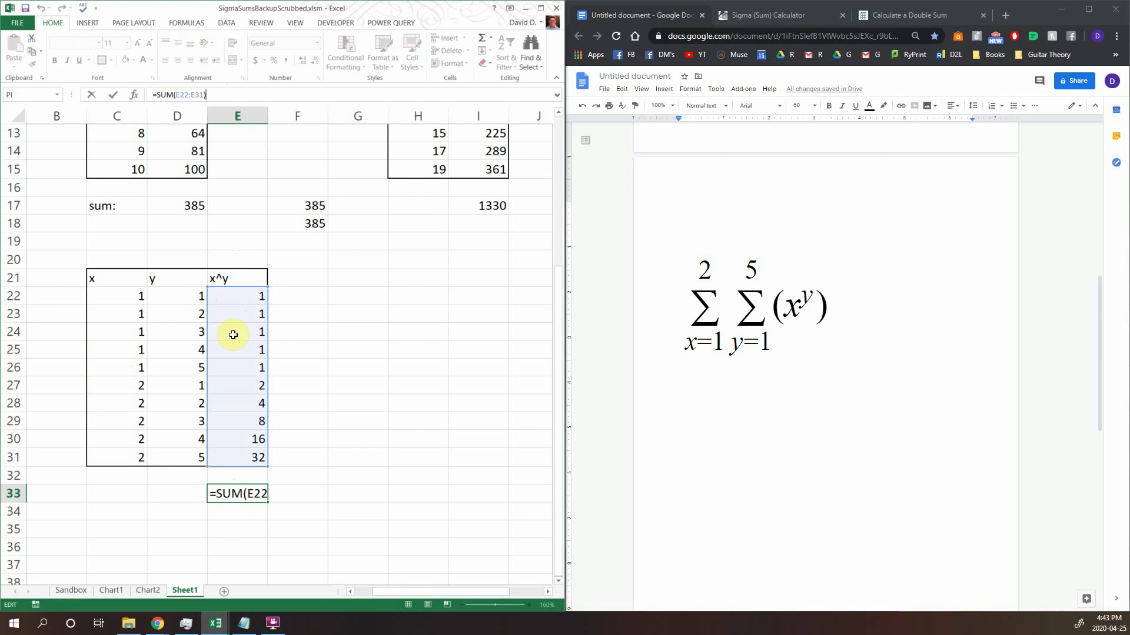
key(Return)
click(245, 489)
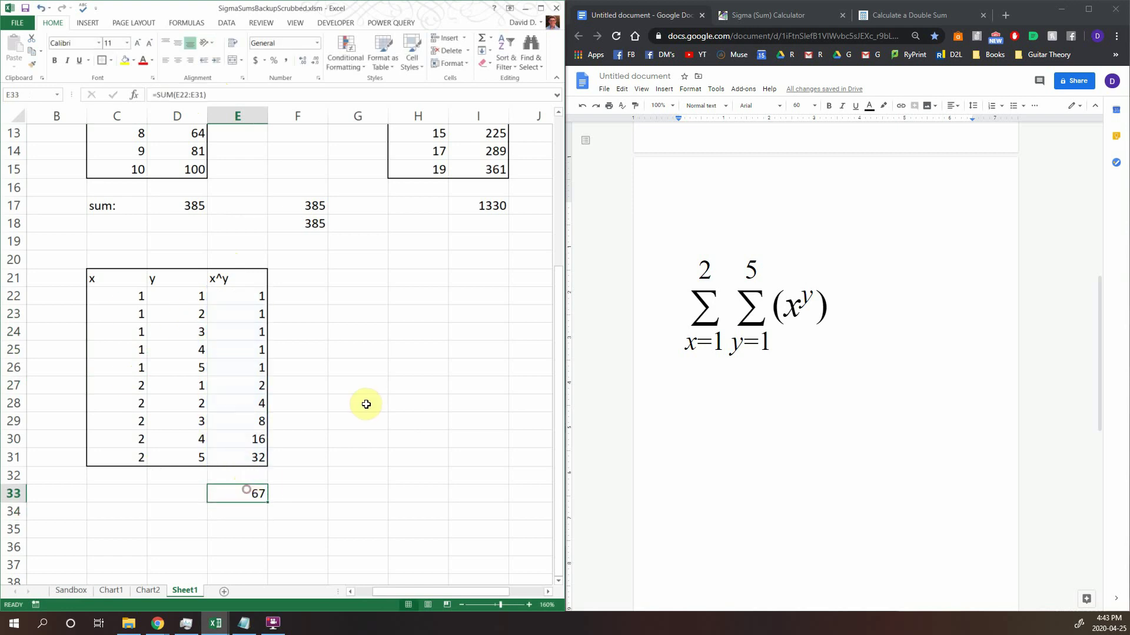
click(338, 492)
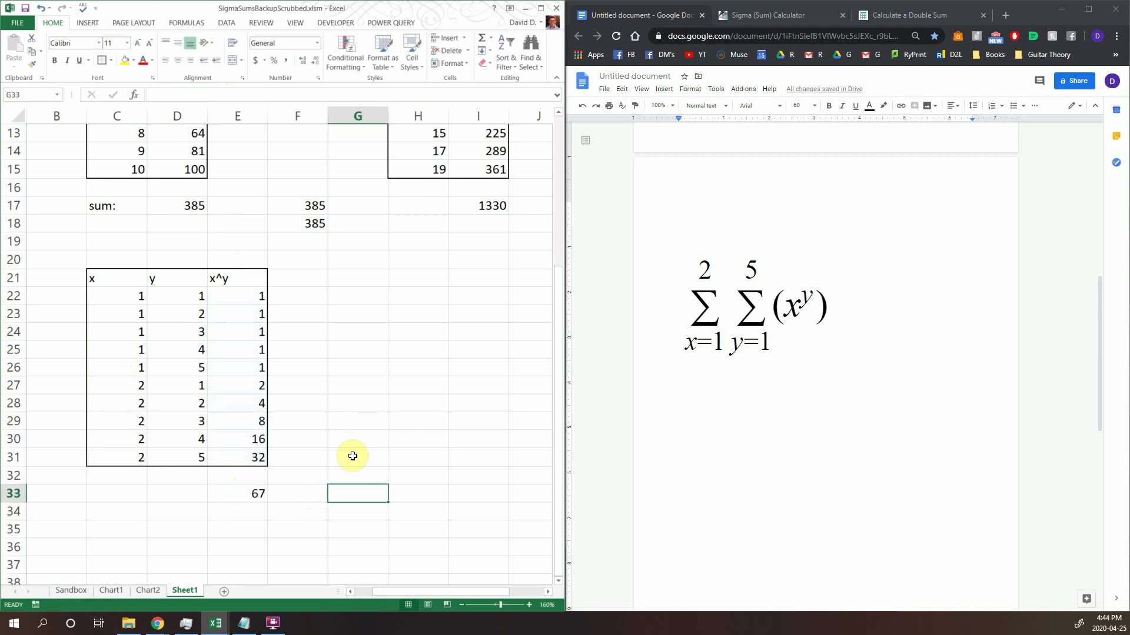
- Enter =MultiSigmaSum(E21) in G33, which returns #VALUE!
text(=mul)
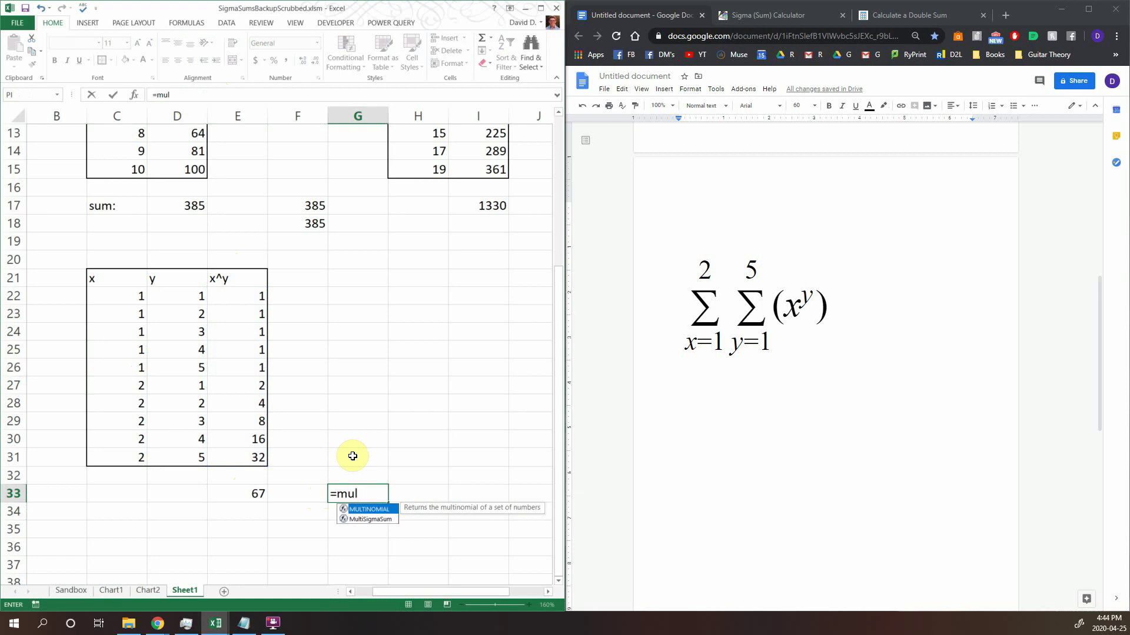
text(ti)
key(Down)
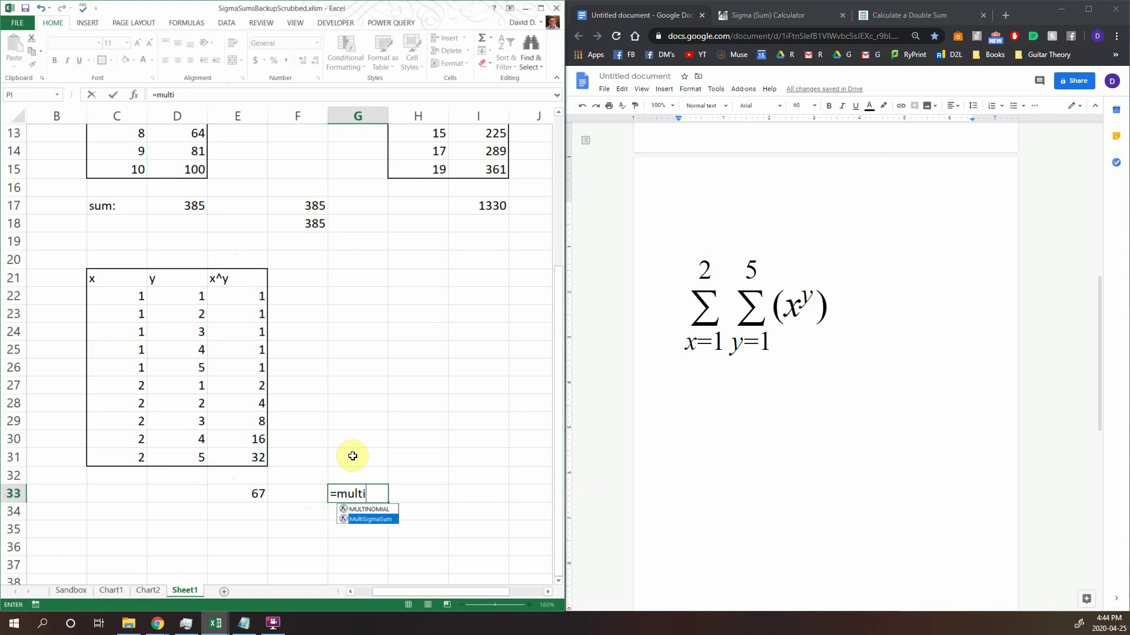
key(Tab)
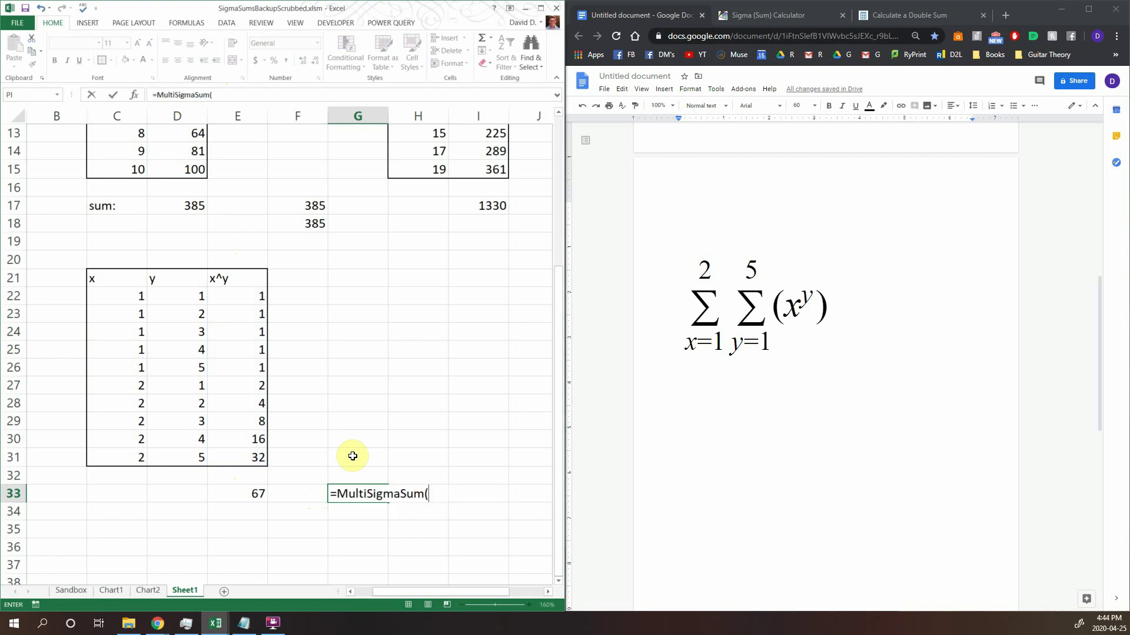
click(244, 279)
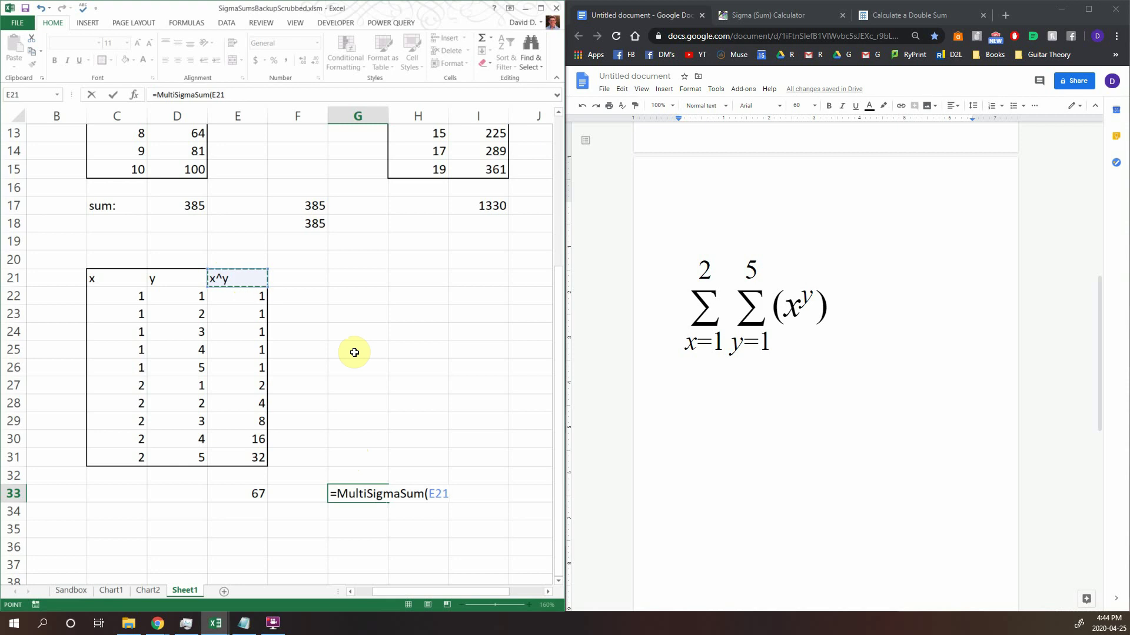
key(Return)
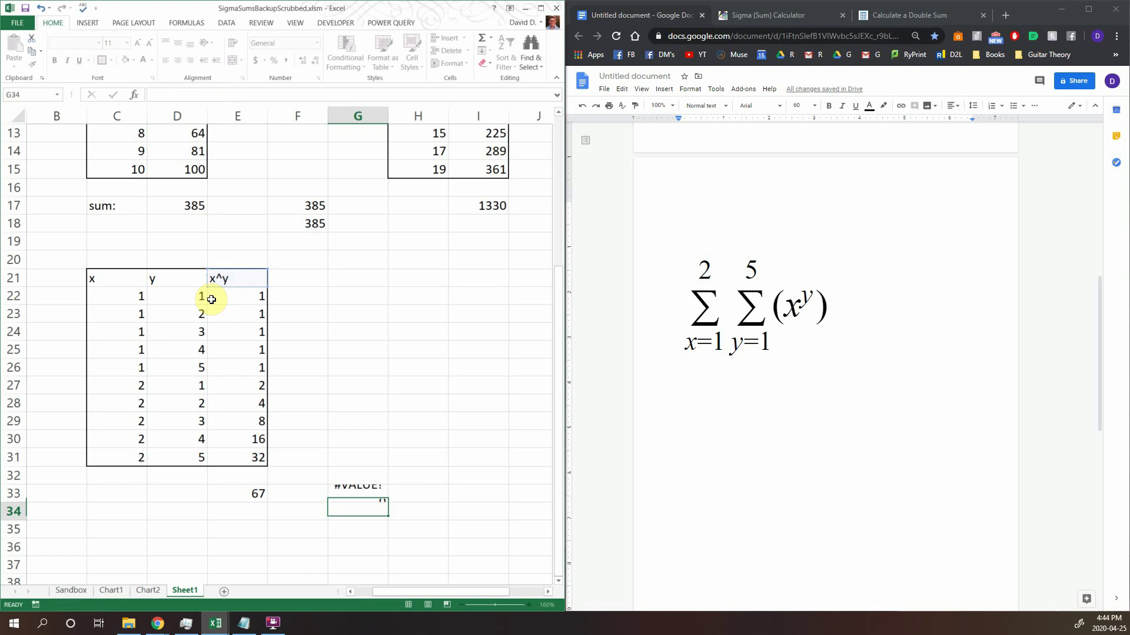
- Change header E21 to power(x,y), then set it back to x^y
click(220, 276)
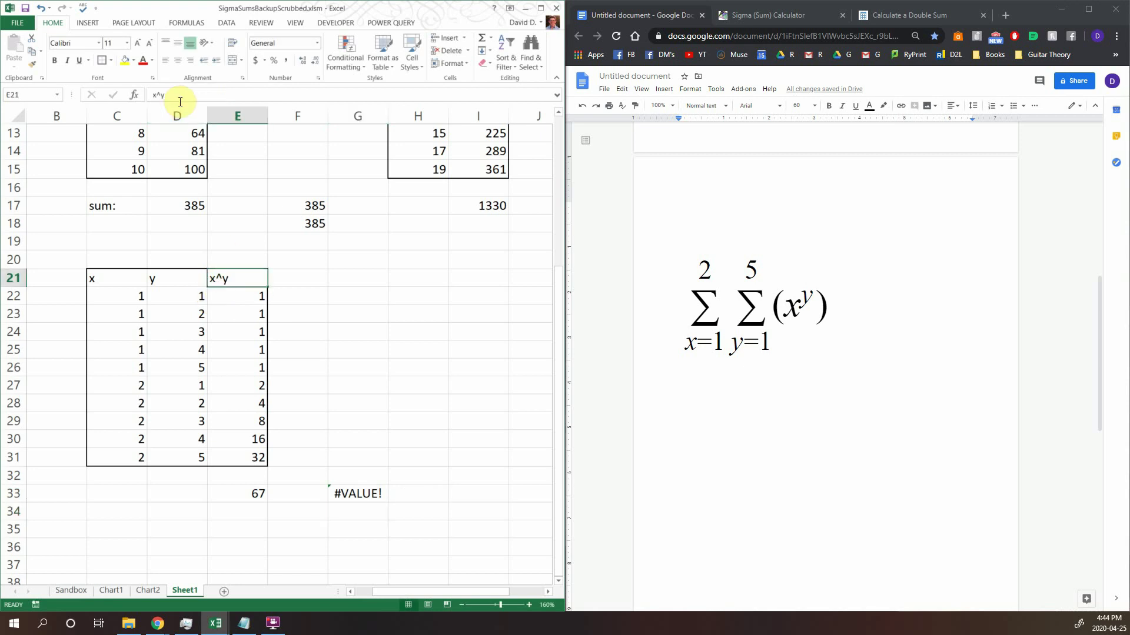
drag(177, 97, 115, 93)
text(power()
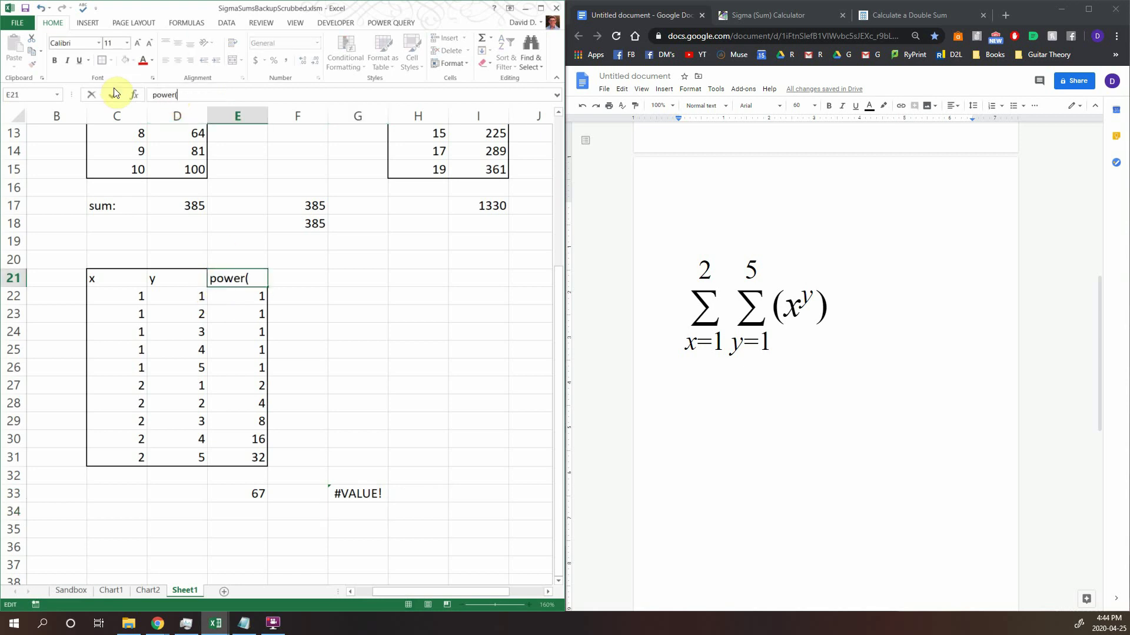
text(x,)
key(Right)
text(y))
key(Return)
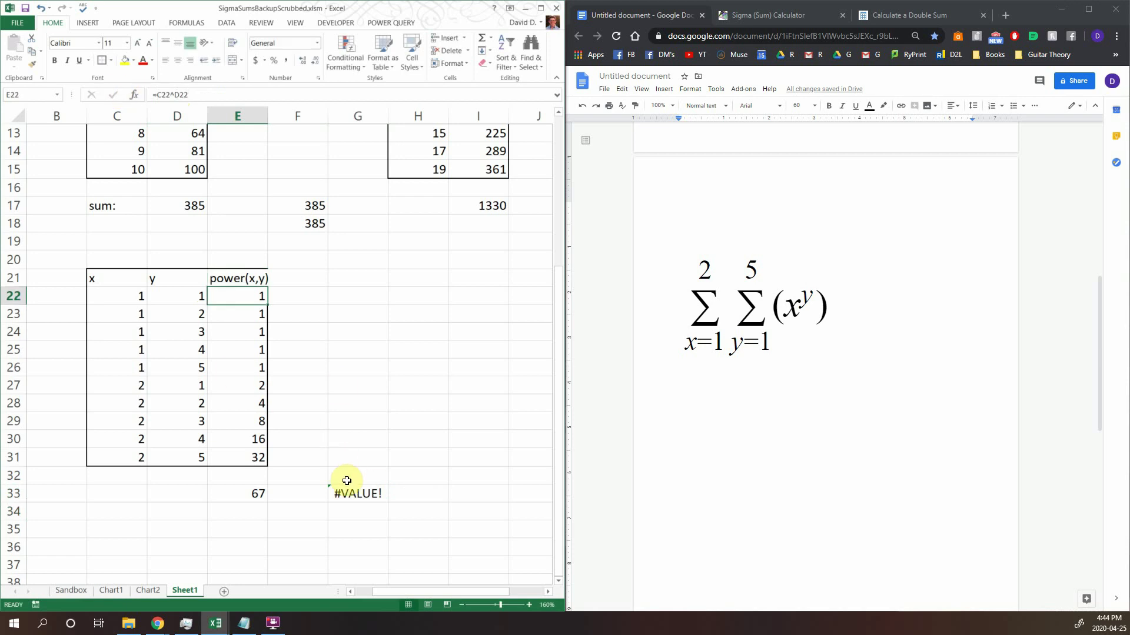
click(249, 275)
text(x)
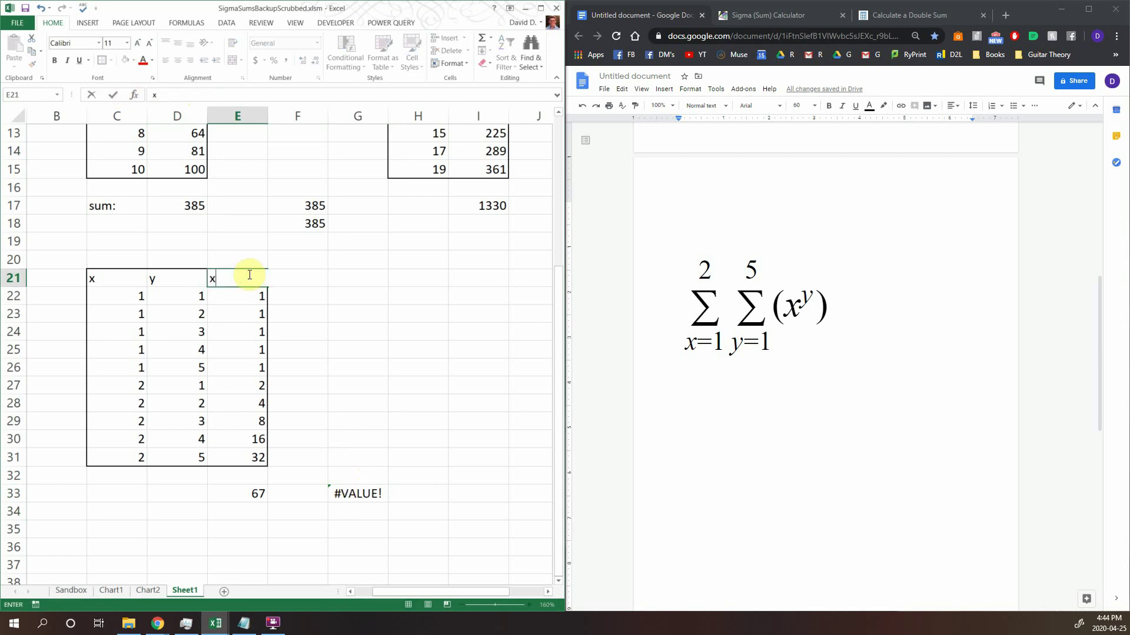
text(^y)
key(Return)
click(358, 419)
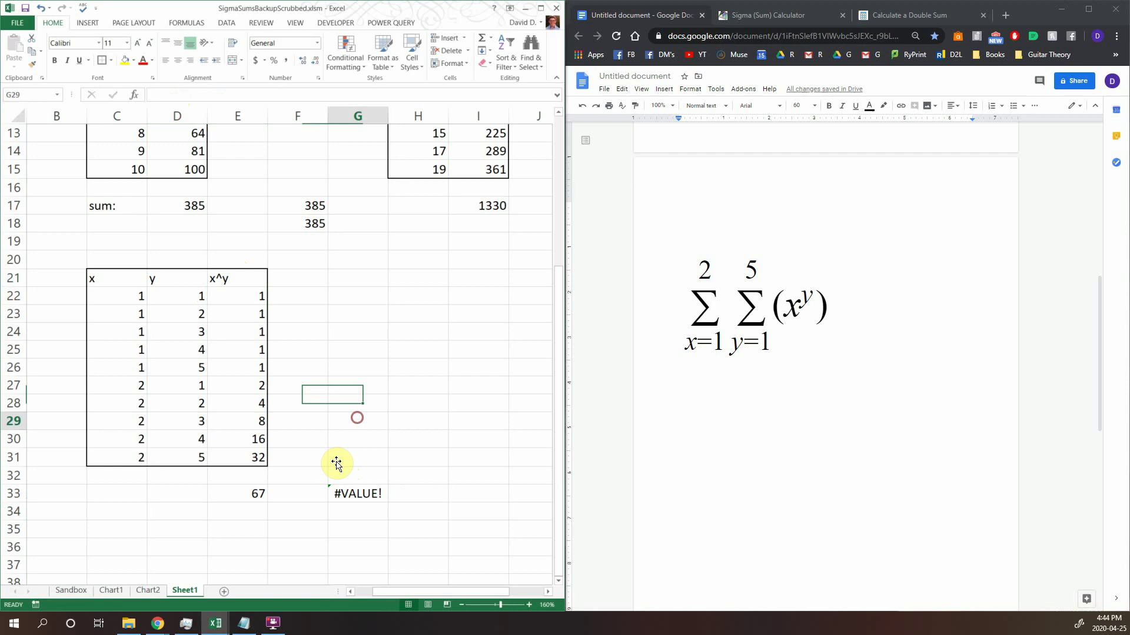
- Rewrite G33's formula to begin =MultiSigmaSum(E21,{"x","y"} using the E21 expression
click(341, 494)
click(241, 99)
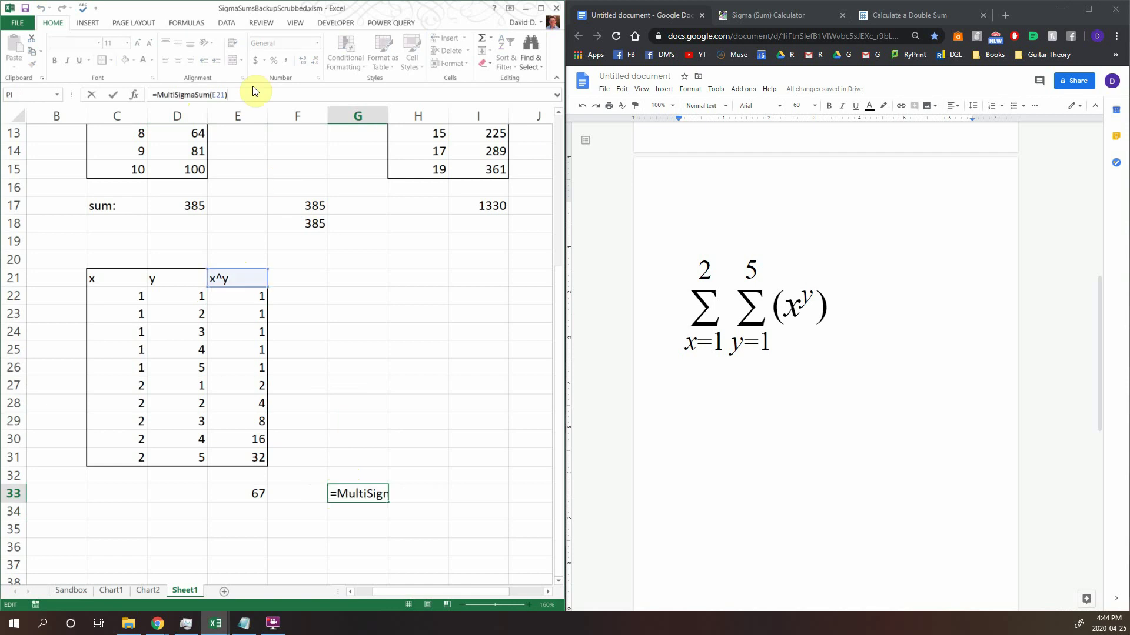
key(BackSpace)
key(BackSpace)
key(BackSpace)
key(BackSpace)
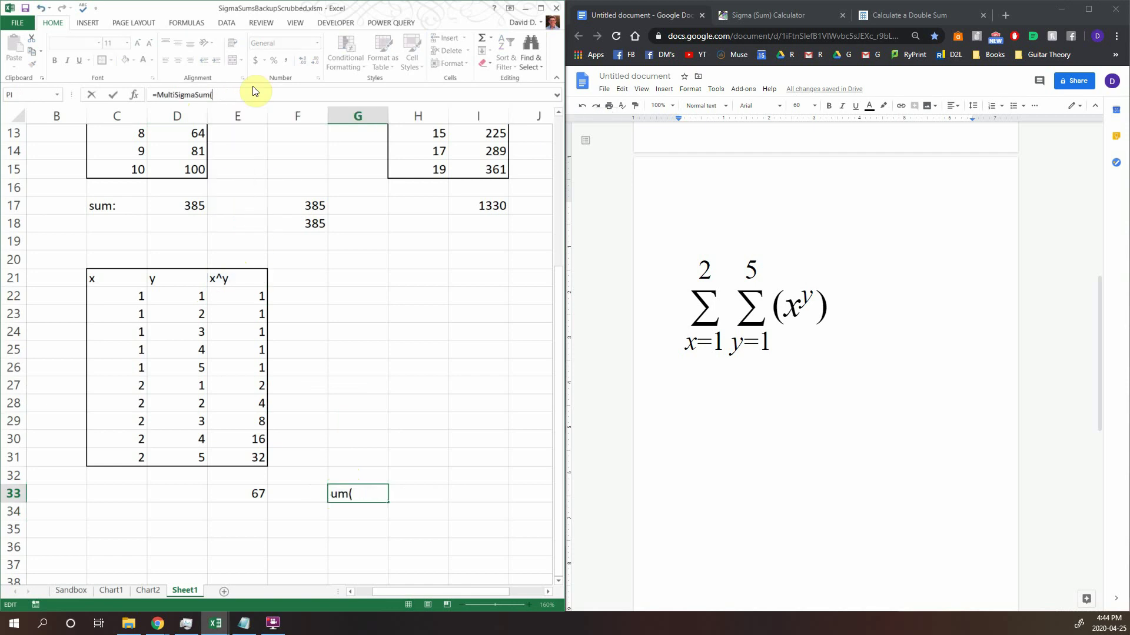
text("x^y)
key(BackSpace)
key(BackSpace)
key(BackSpace)
key(BackSpace)
key(BackSpace)
drag(234, 280, 232, 292)
click(230, 279)
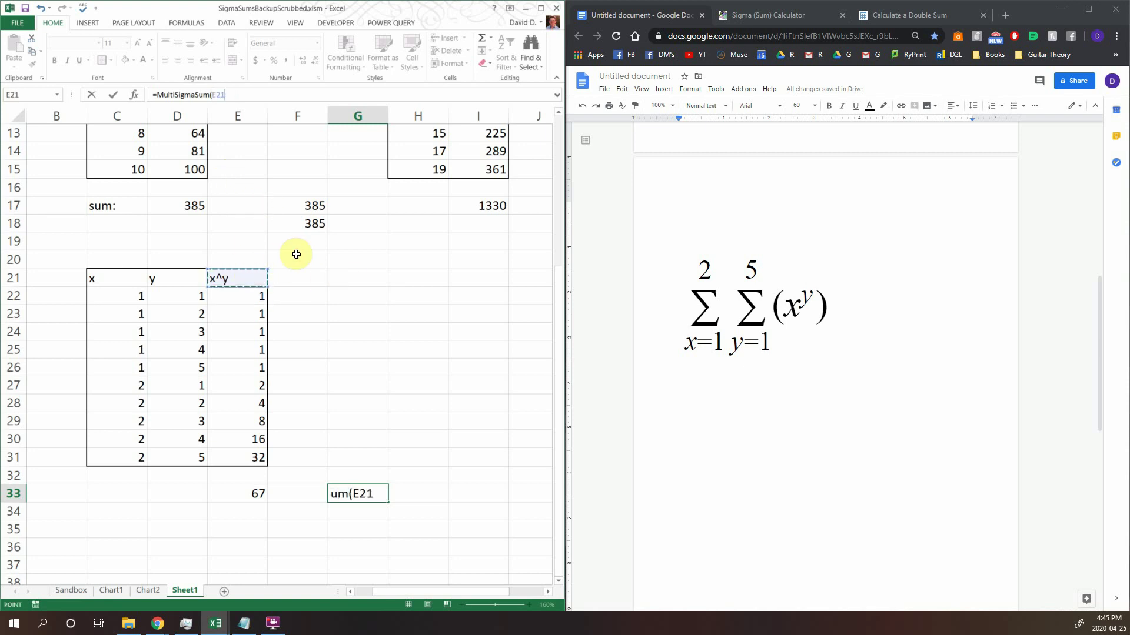
text(,)
text({)
text(x")
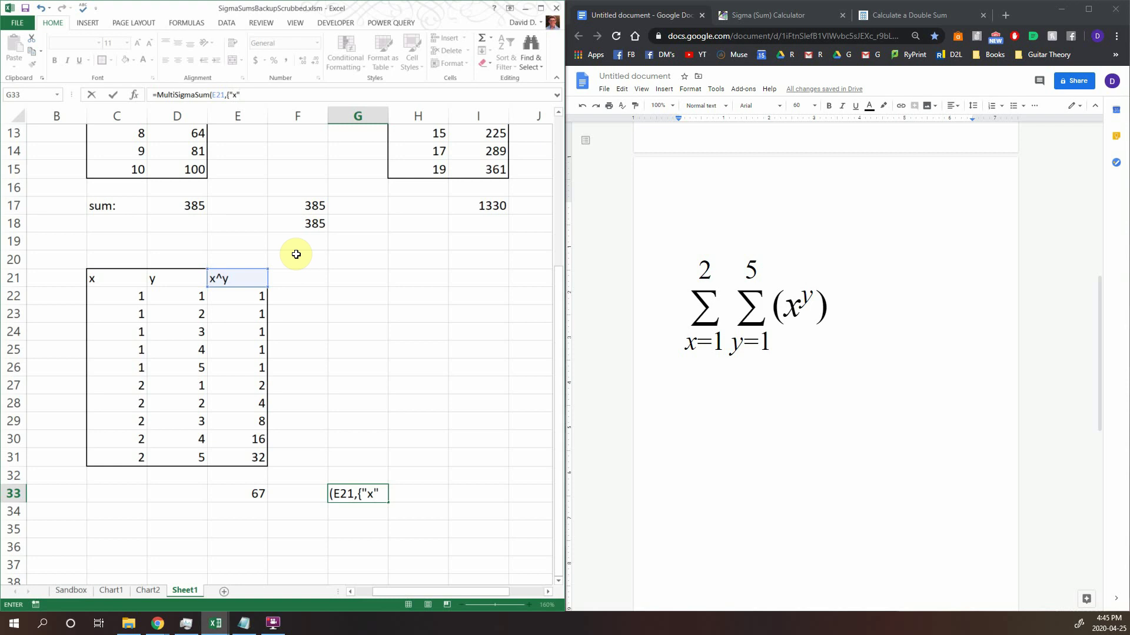
text(,"y"})
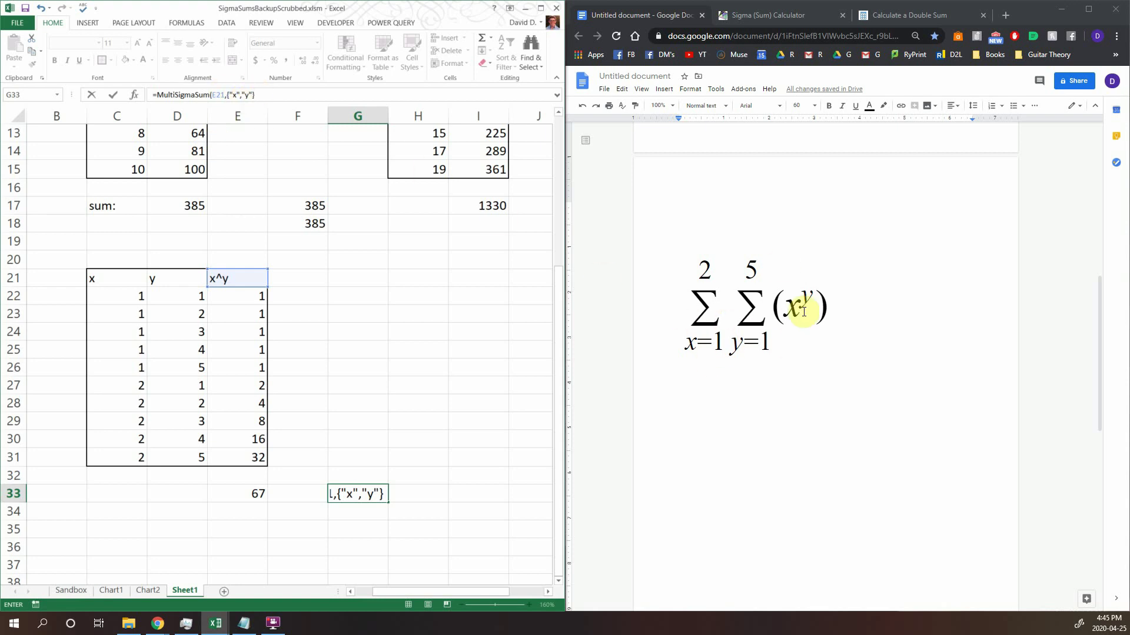
- Check the double sum's limits in Google Docs and start G33's limits array
click(700, 306)
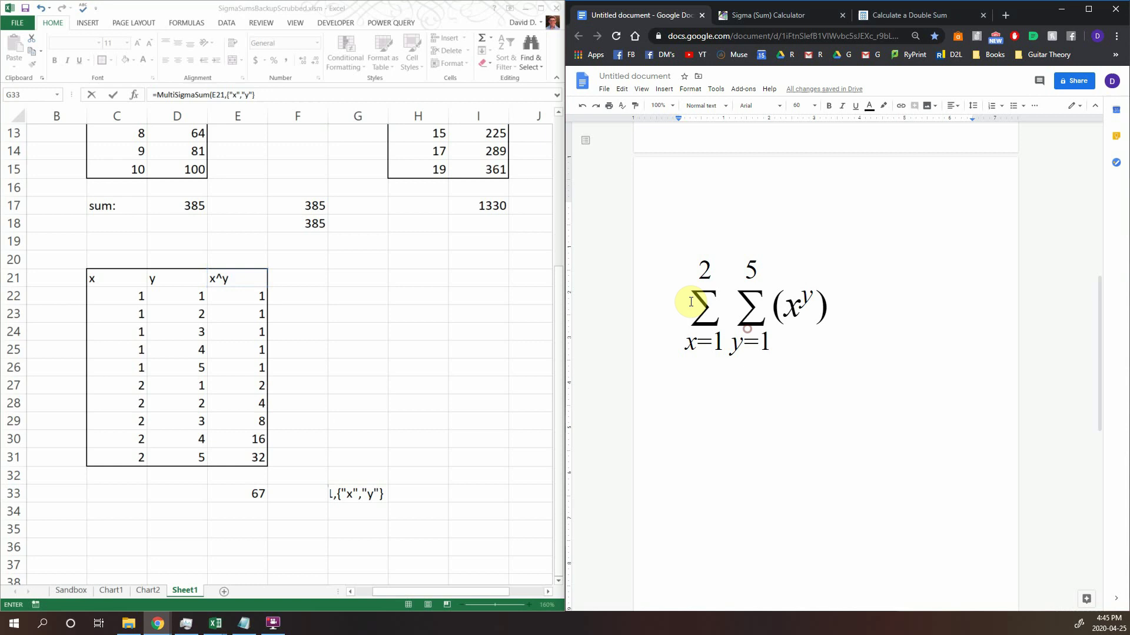
click(766, 312)
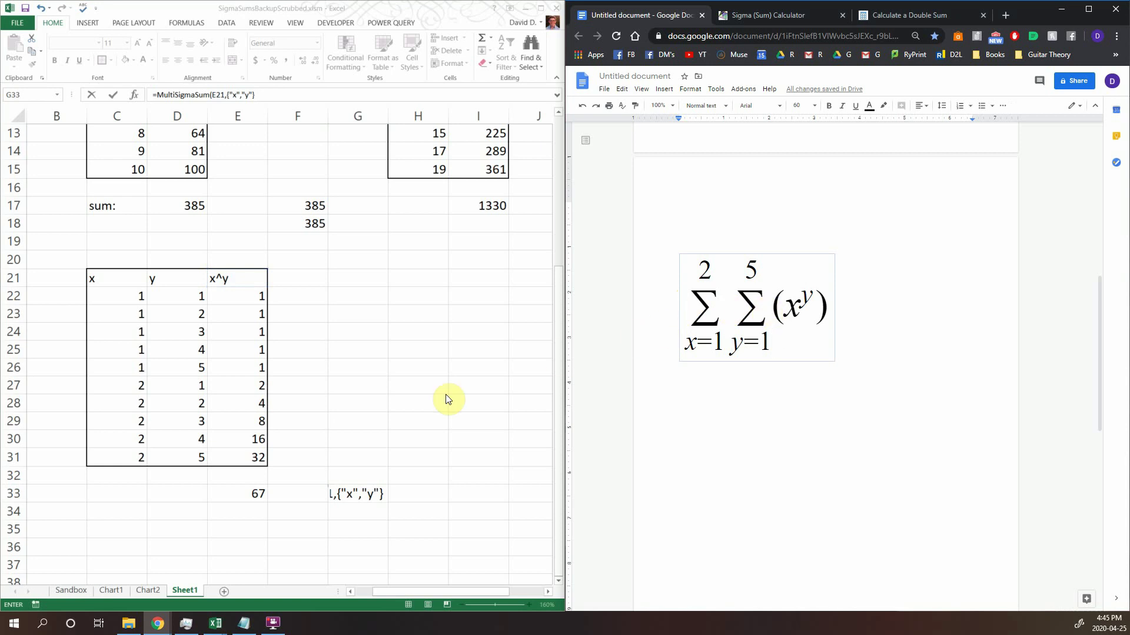
click(251, 91)
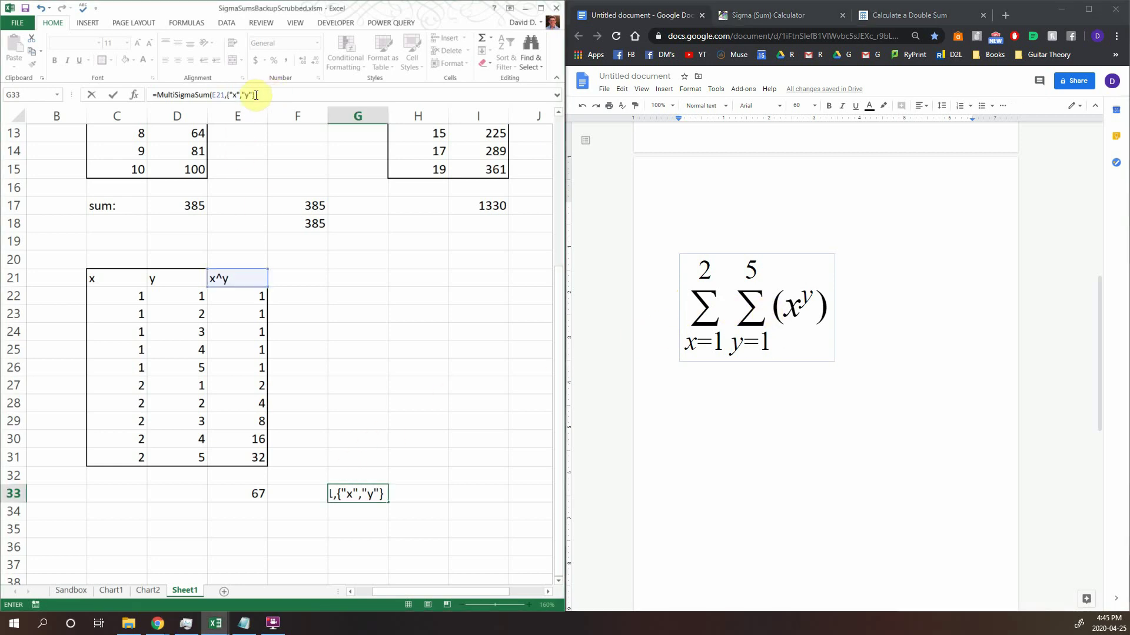
click(246, 93)
click(272, 97)
text({)
key(BackSpace)
key(BackSpace)
text(,{)
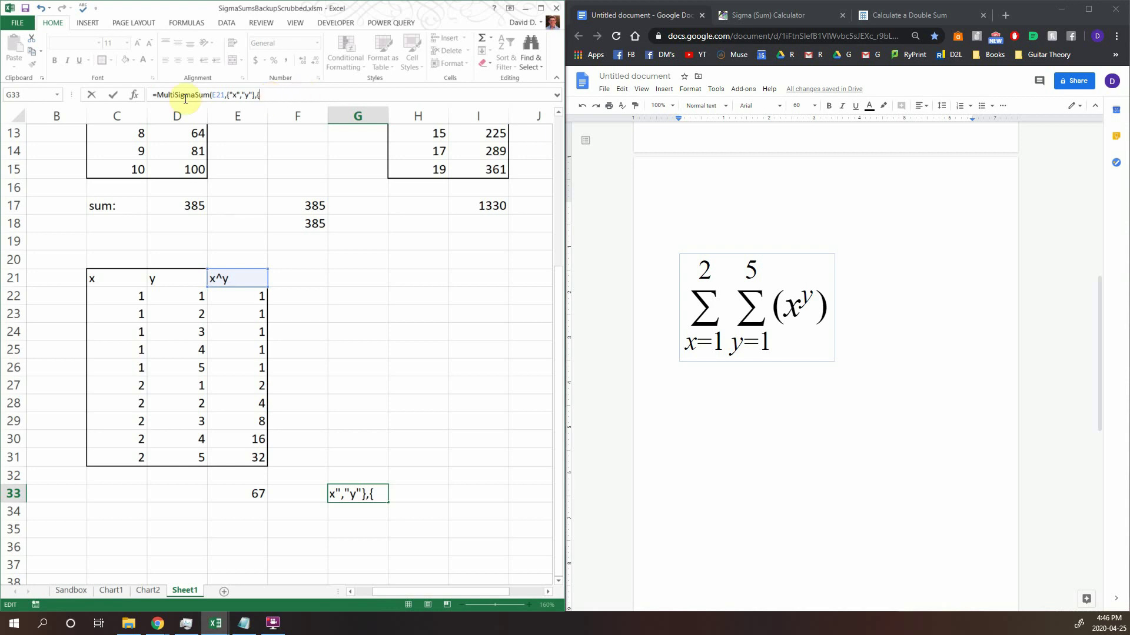
drag(240, 95, 228, 95)
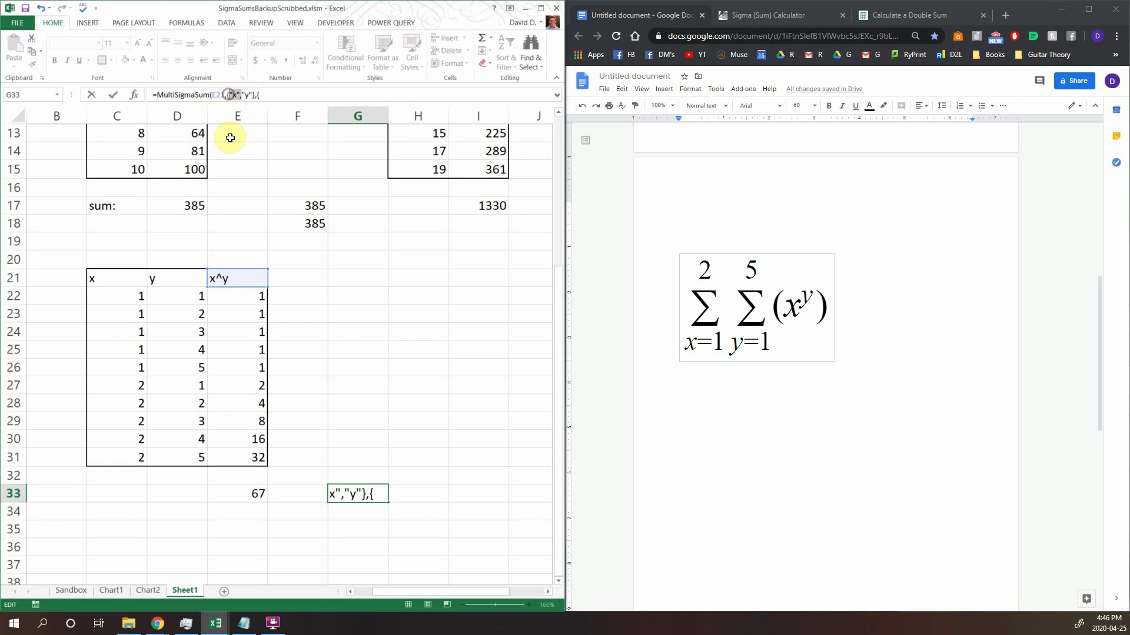
click(273, 99)
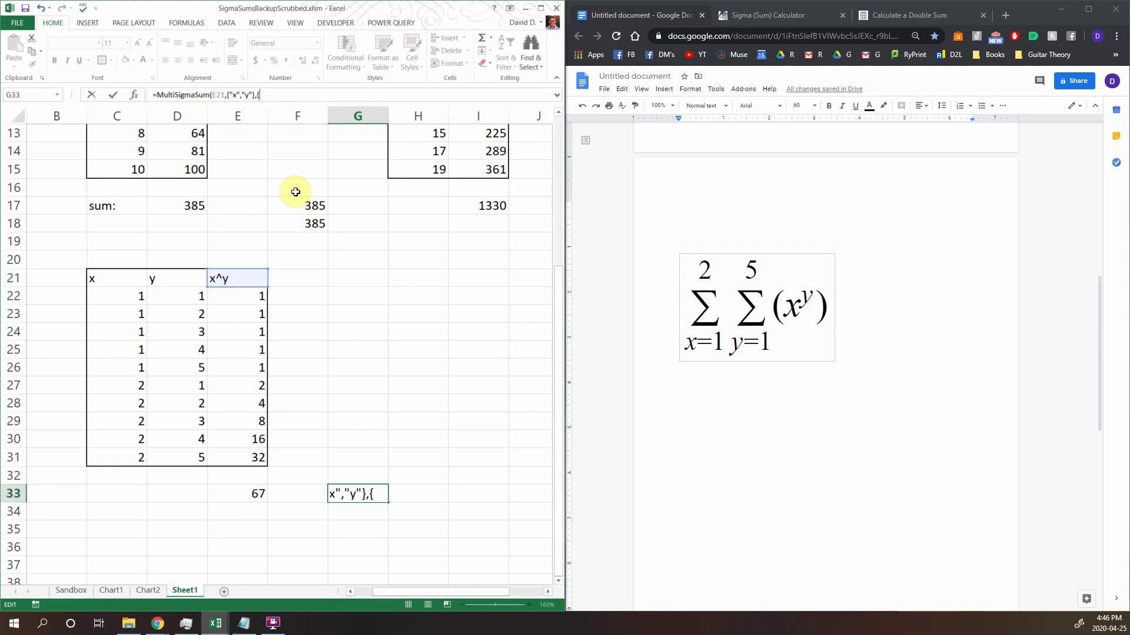
- Finish G33 with limits {1,2,1;1,5,1}, returning 67 to match E33's total
text(1,2,1;)
click(241, 95)
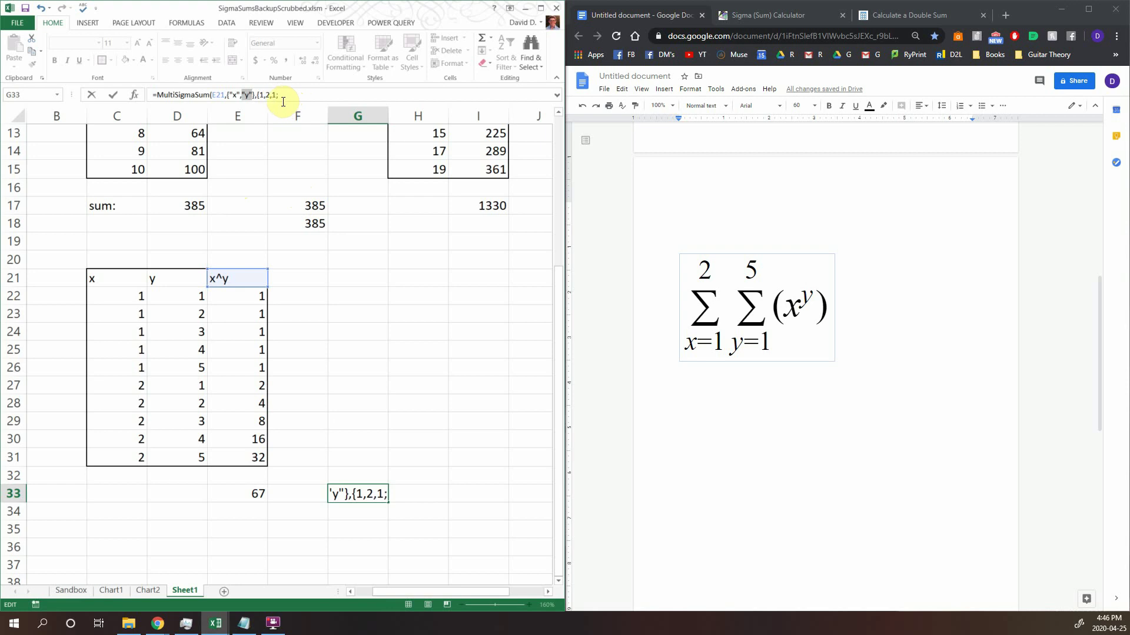
click(291, 96)
text(1,5,1)
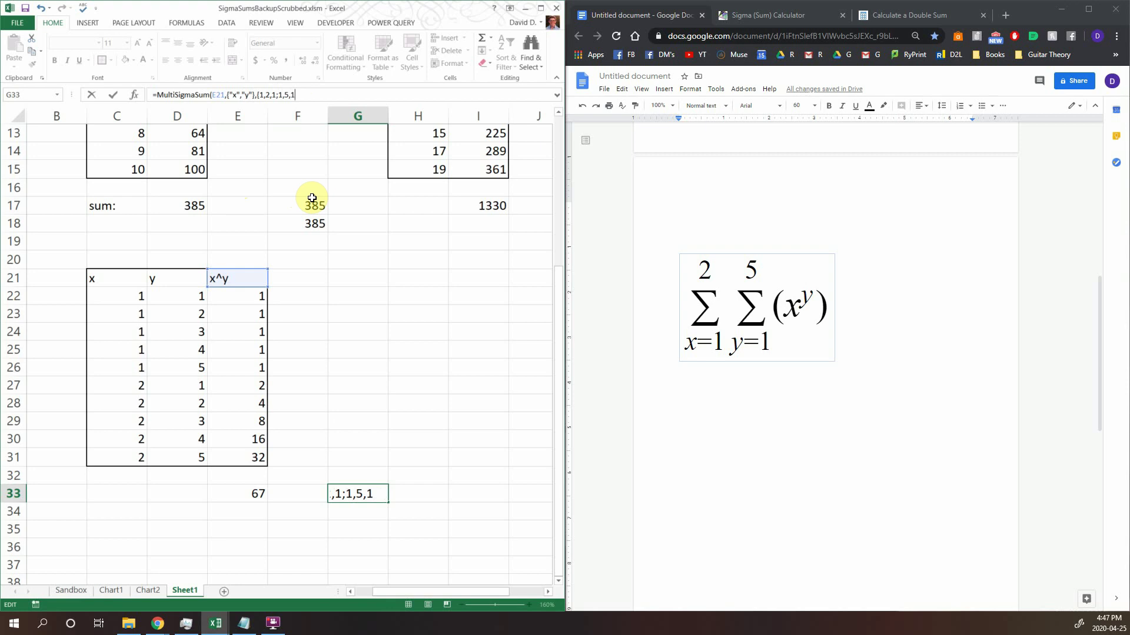
text(}))
key(Return)
key(Up)
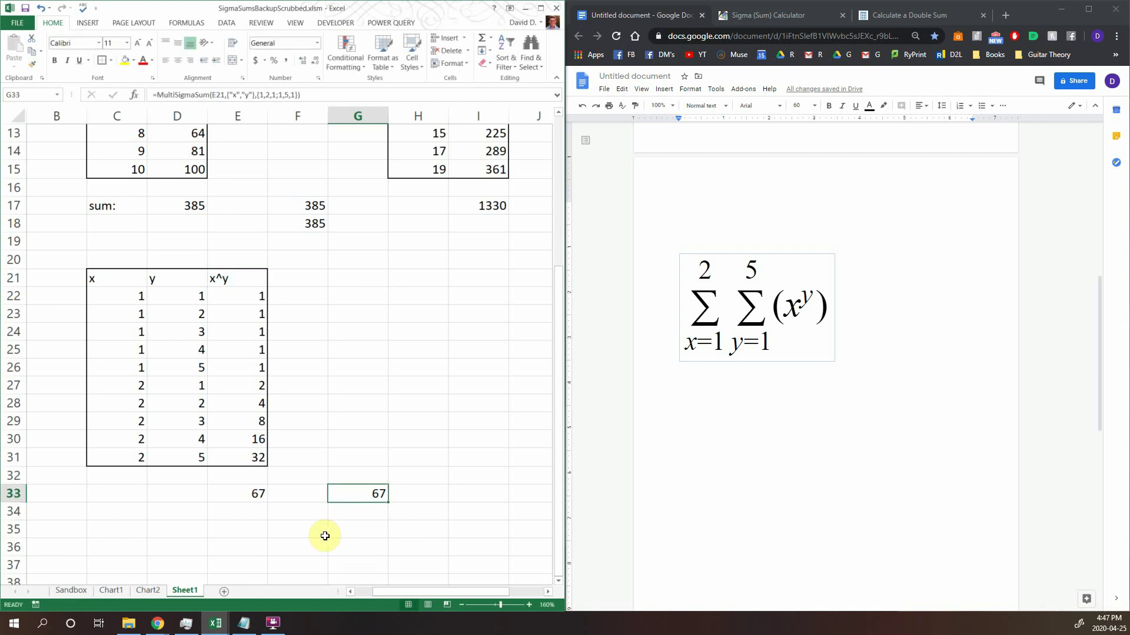
click(260, 493)
click(372, 493)
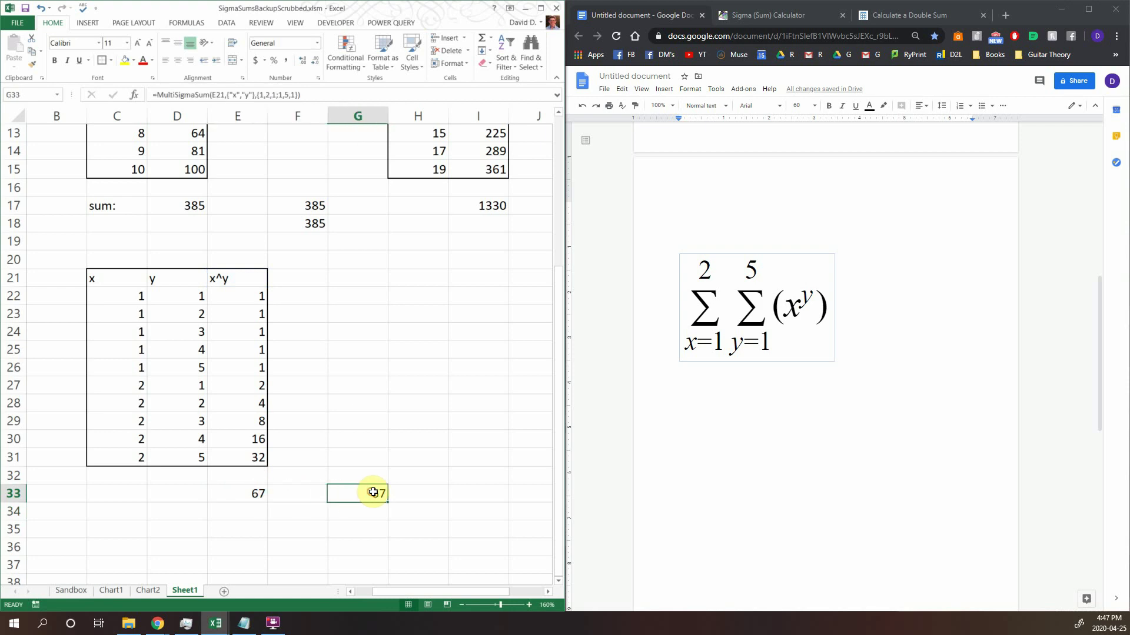
click(272, 491)
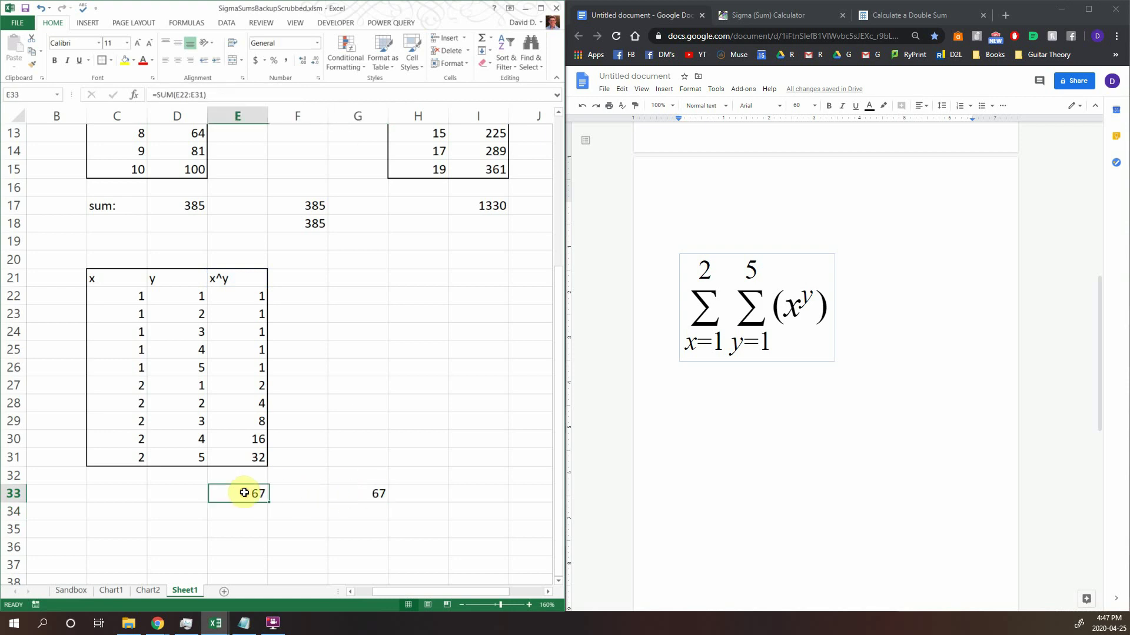
- Scroll the Google Doc to the triple-sum equation
click(350, 435)
scroll(342, 453, down, 2)
click(802, 443)
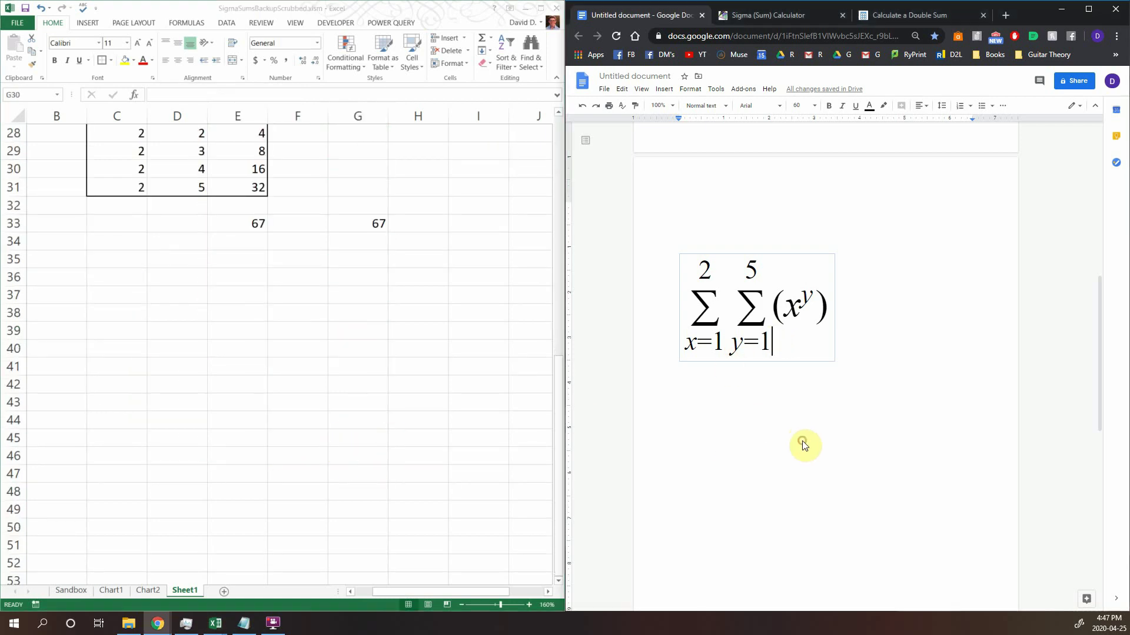
scroll(800, 436, down, 8)
scroll(800, 432, down, 1)
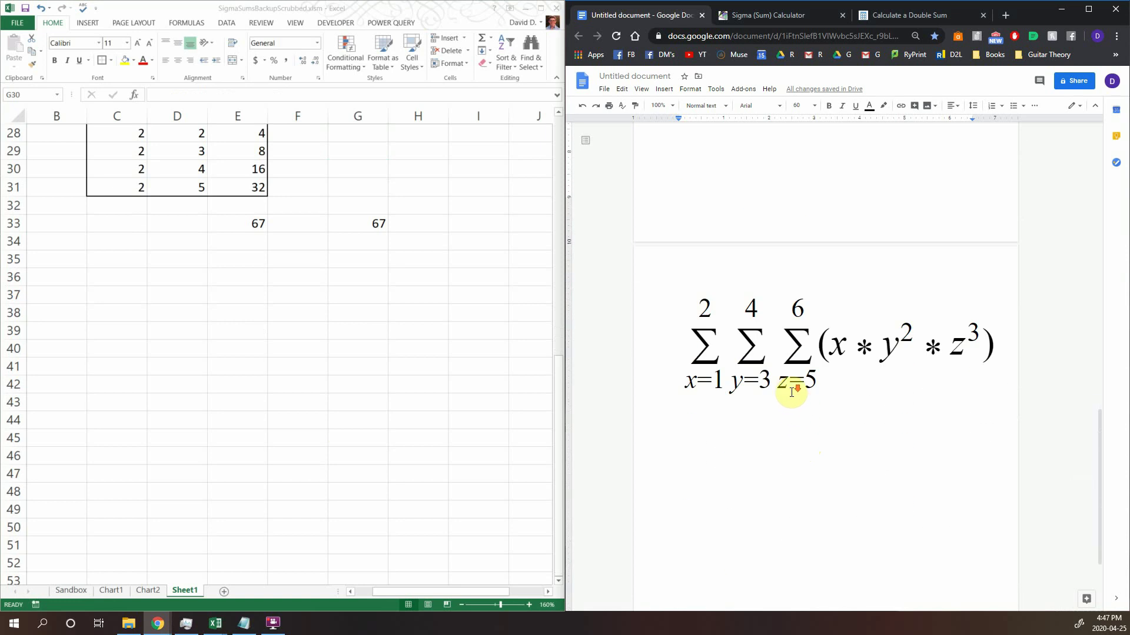
scroll(790, 391, down, 1)
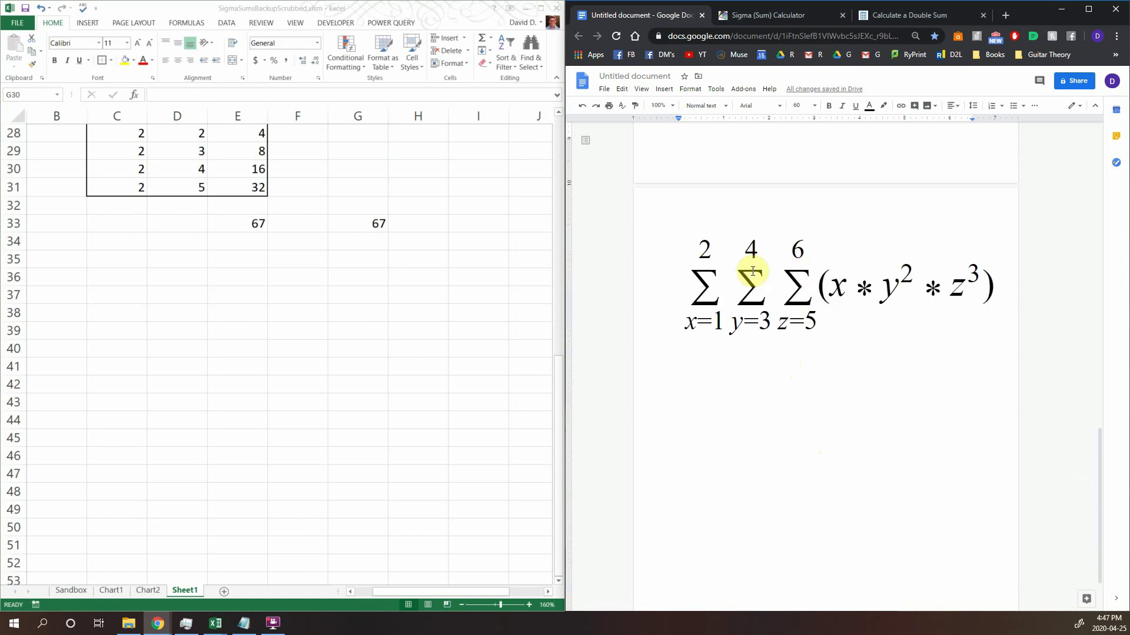
- Enter =MultiSigmaSum("x*(y^2)*(z^3)",{"x","y","z"},{1,2,1;3,4,1;5,6,1}) in E38
click(224, 312)
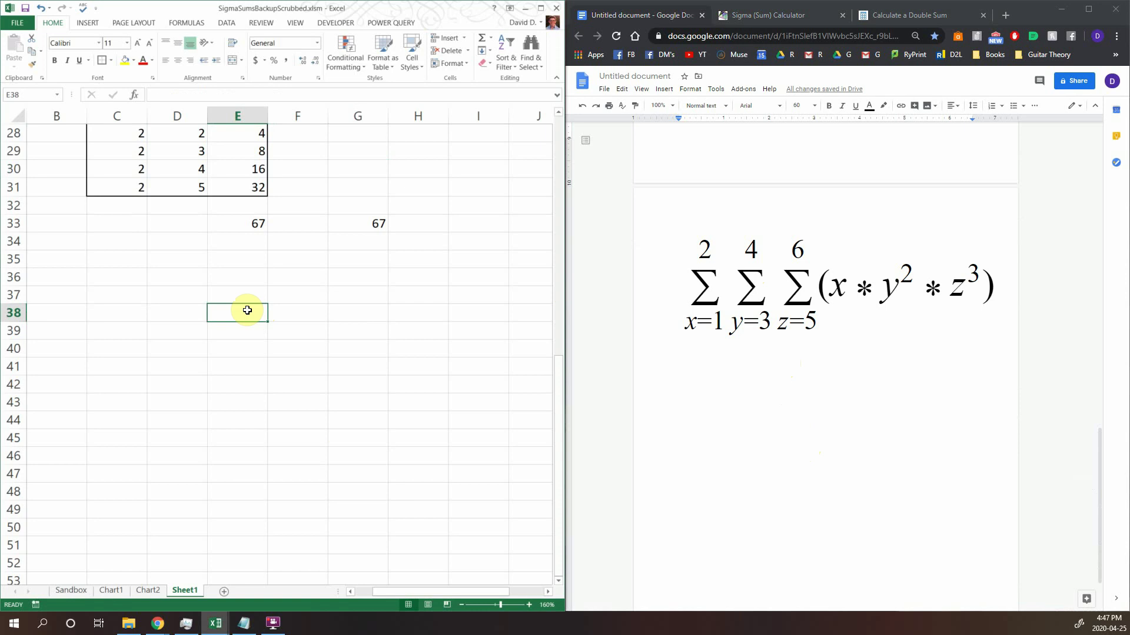
text(=mul)
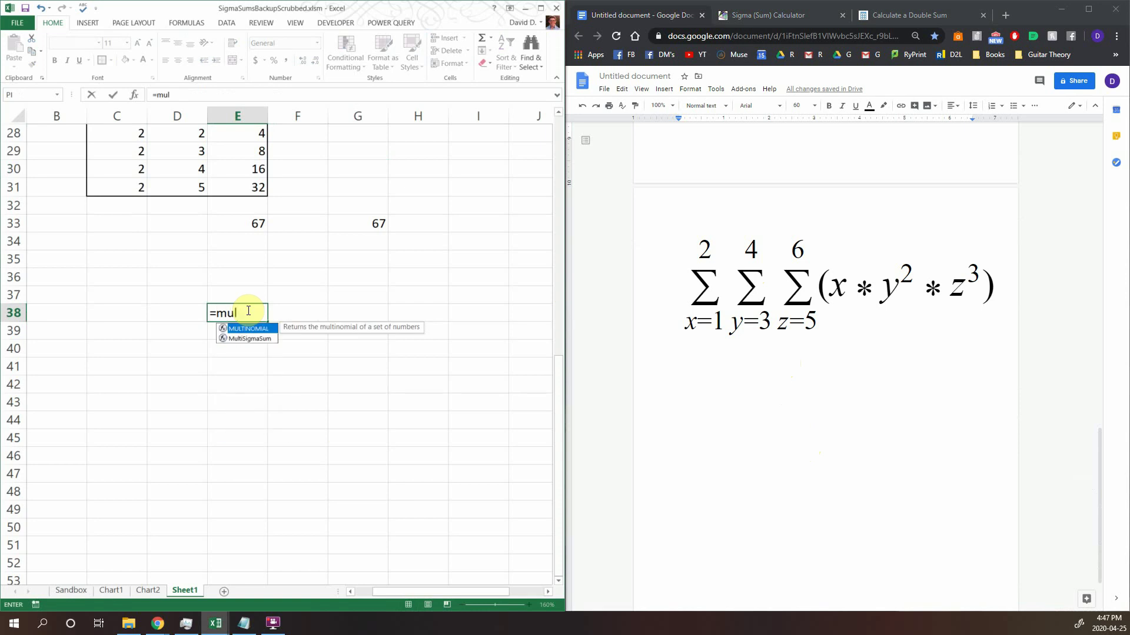
key(Down)
key(Tab)
text(")
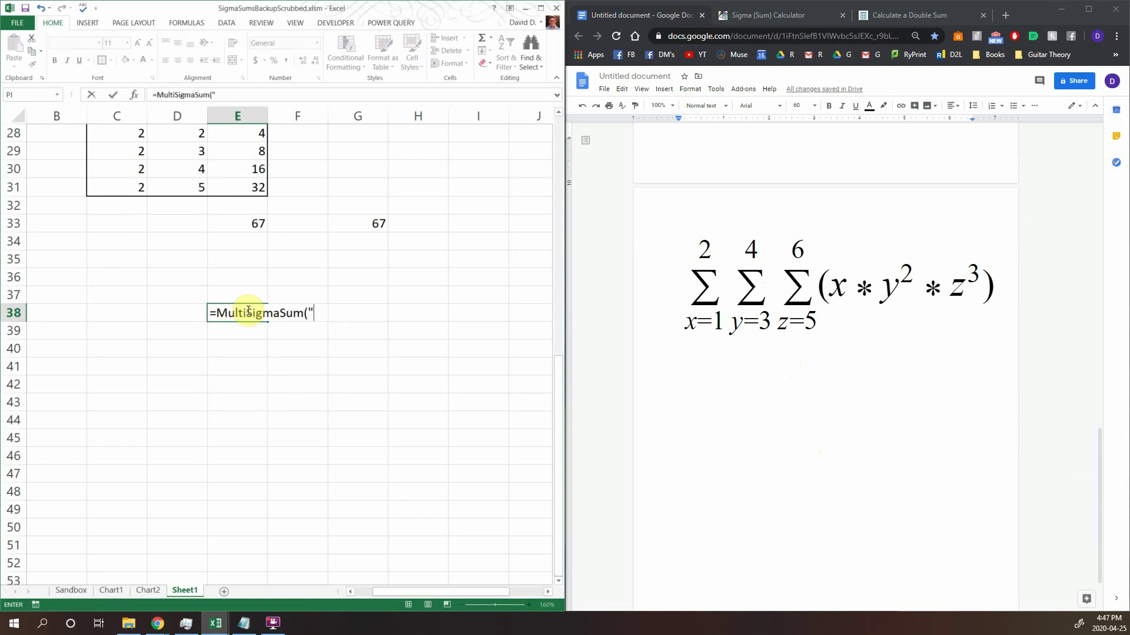
text(x*(y^2)*(z^3))
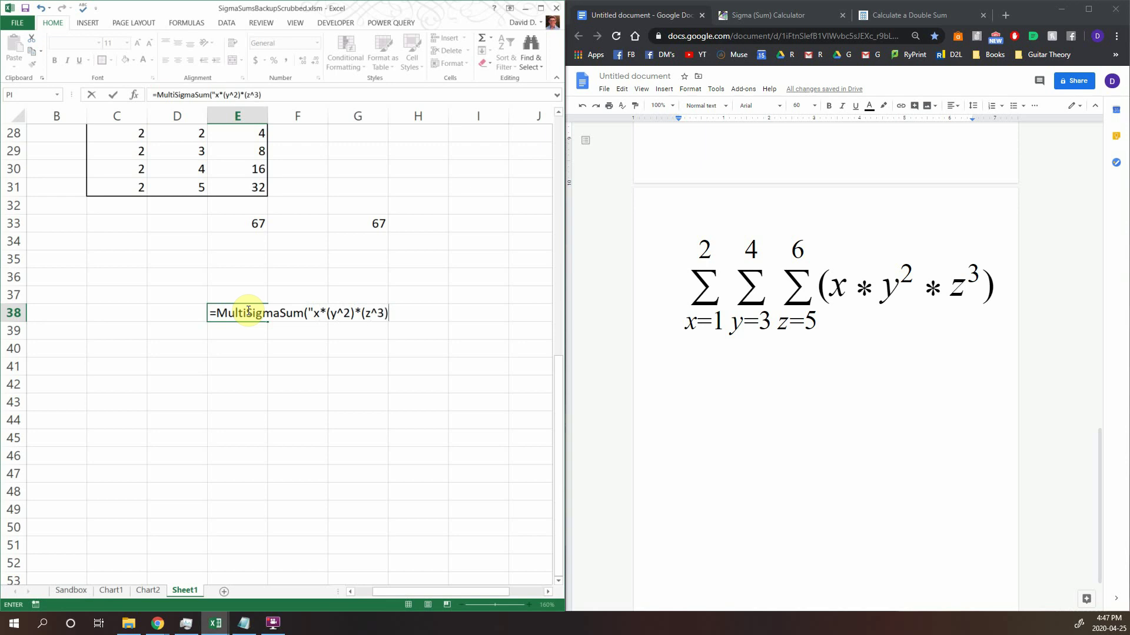
text(",{"x","y","z"},)
text({1,2,1)
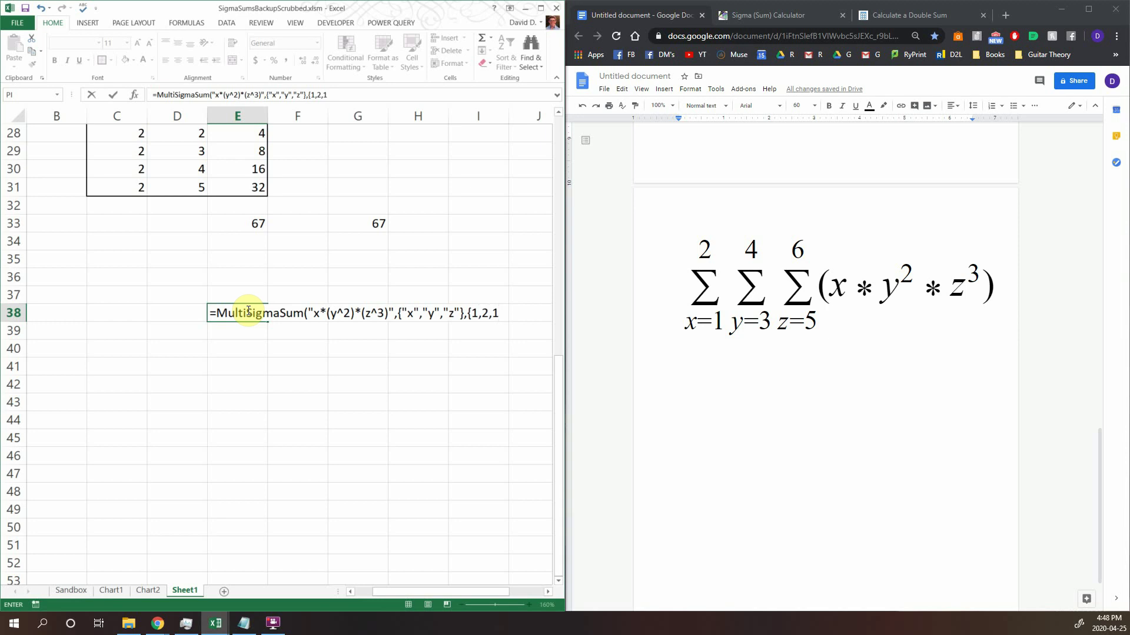
text(;3,4,1;5,6,1)
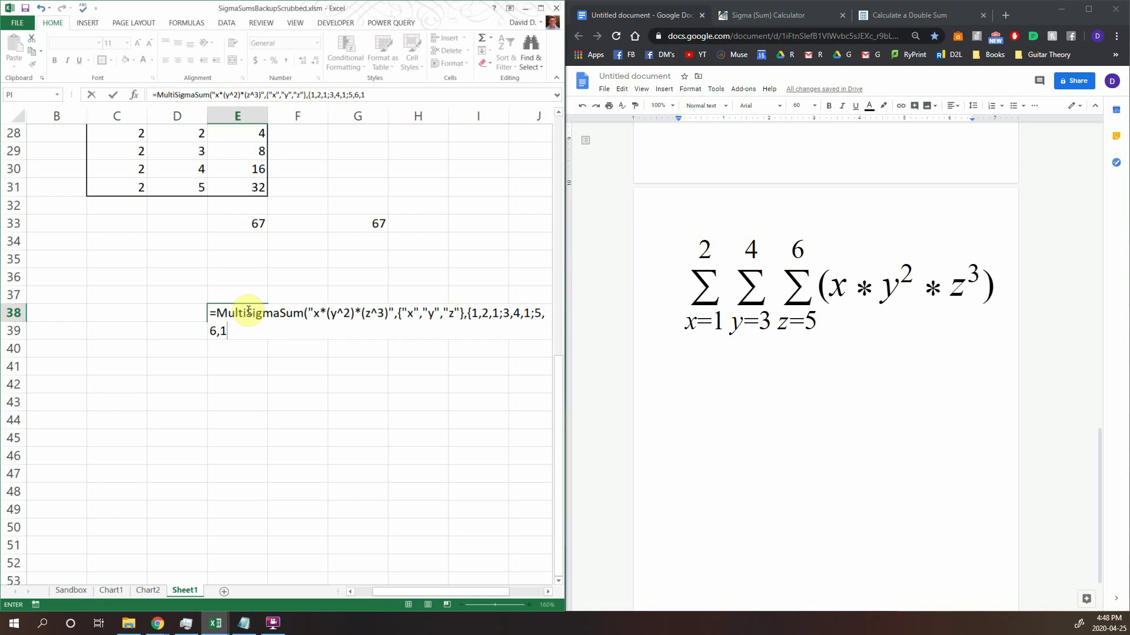
text(}))
key(Return)
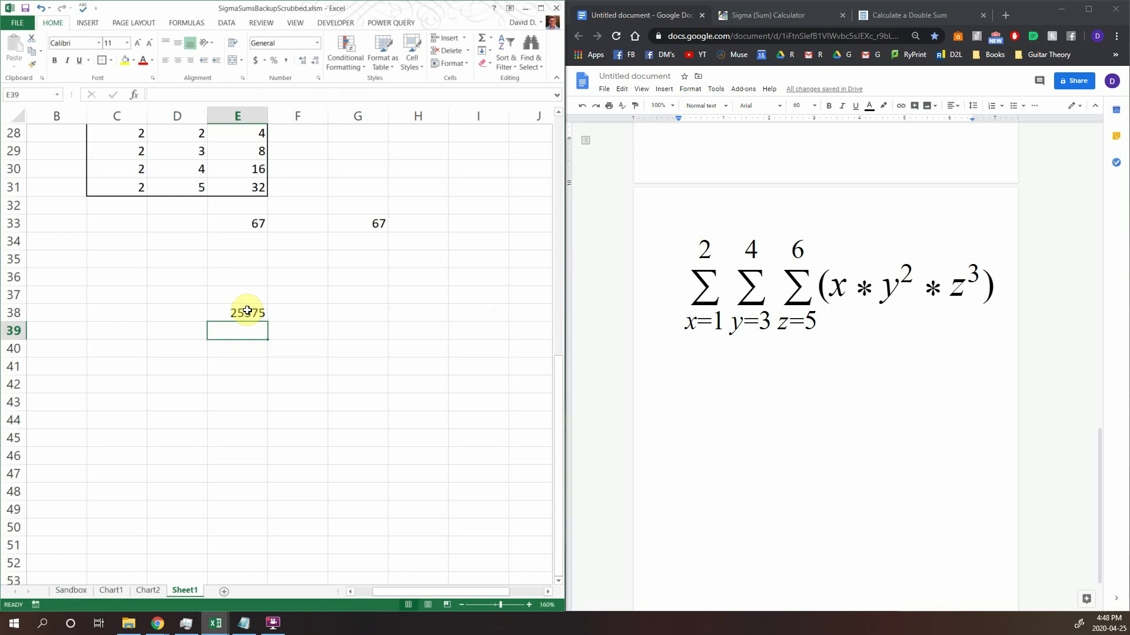
- Restore E38's triple-sum formula after a stray edit so it returns 25575
click(252, 306)
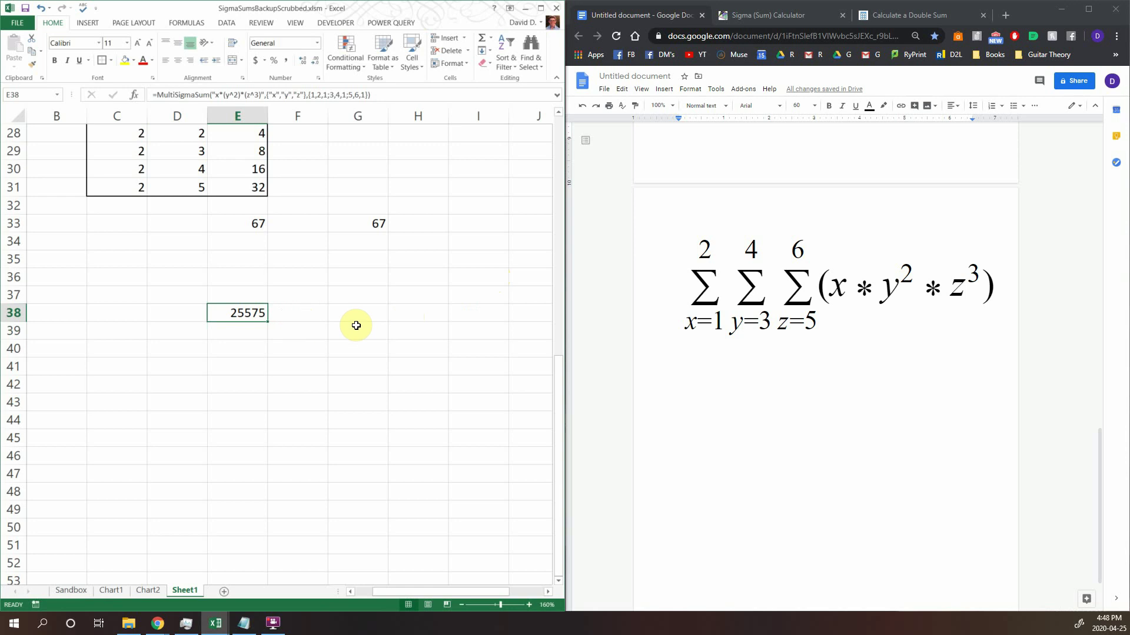
text(e)
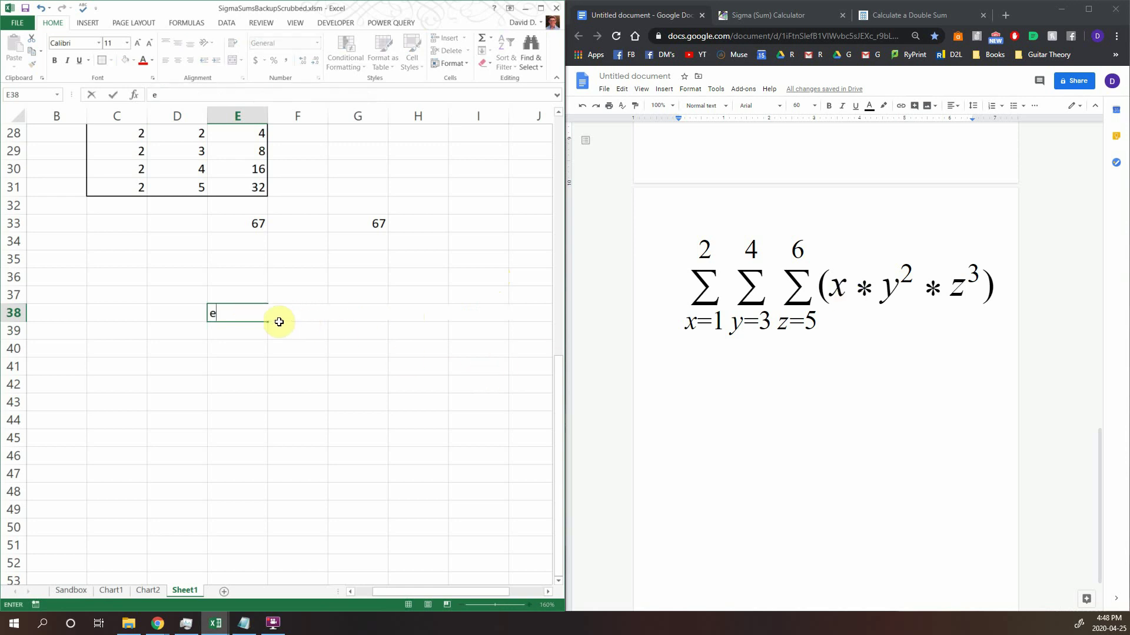
key(BackSpace)
text(=MultiSigmaSum("x*(y^2)*(z^3)",{"x","y","z"},{1,2,1;3,4,1;5,6,1}))
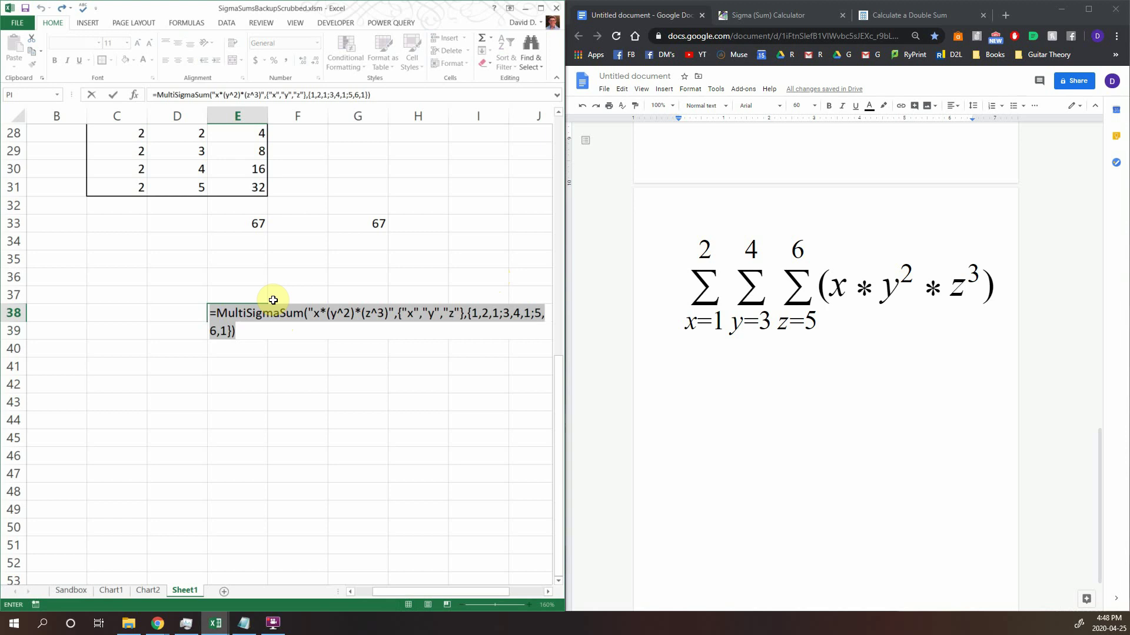
key(Return)
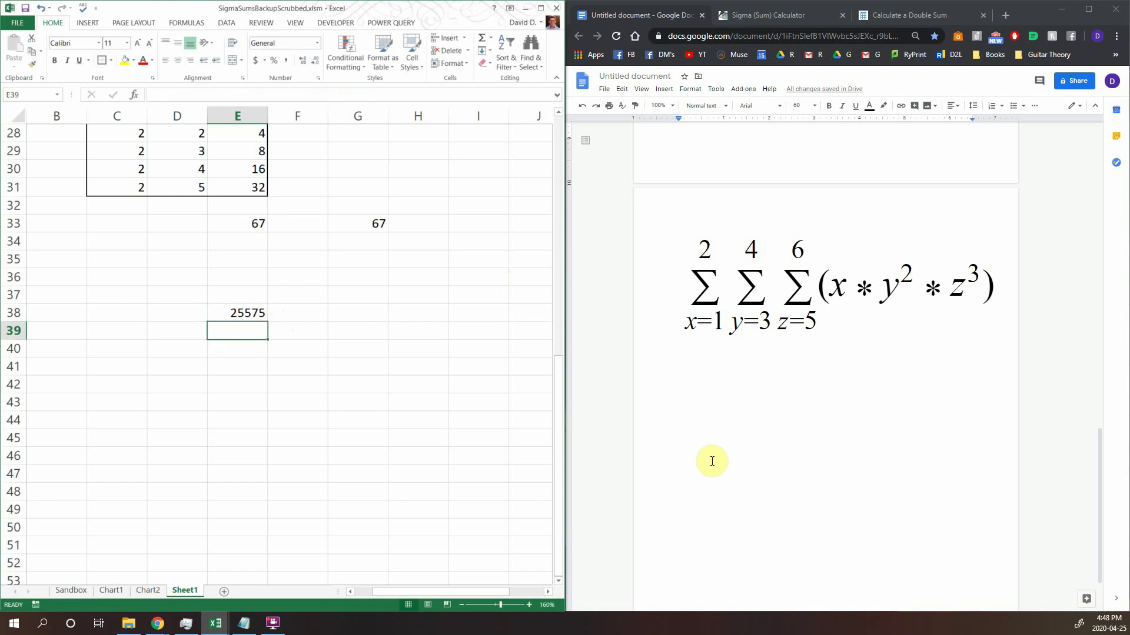
click(864, 376)
scroll(900, 423, up, 10)
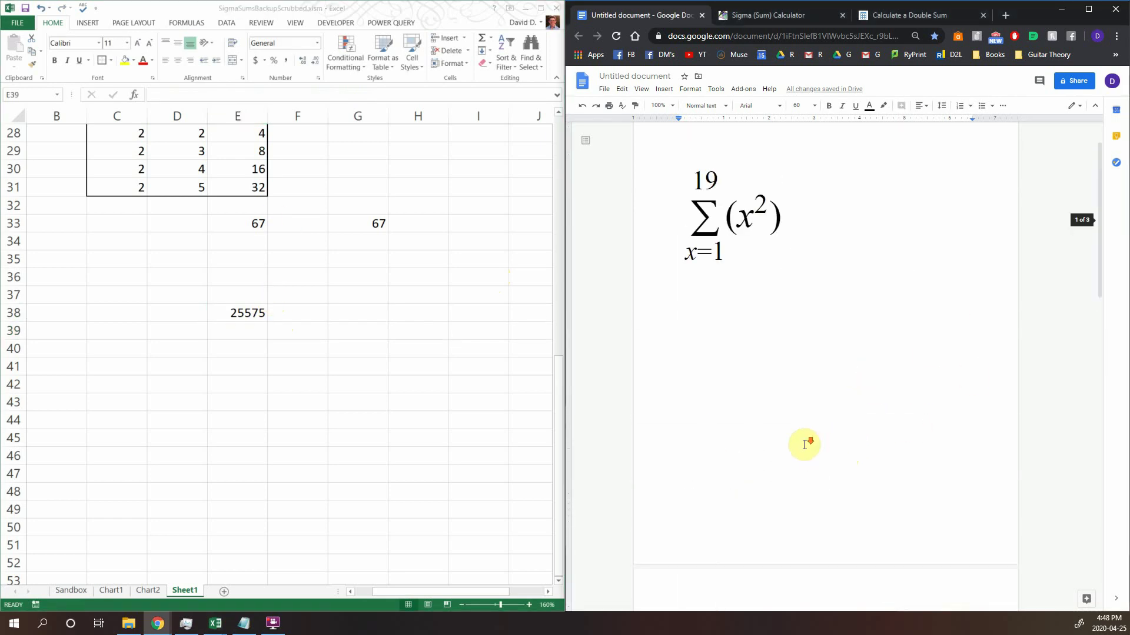
- Show the Chart1 sheet and place the caret after the Docs equation's upper limit 19
click(110, 589)
click(111, 591)
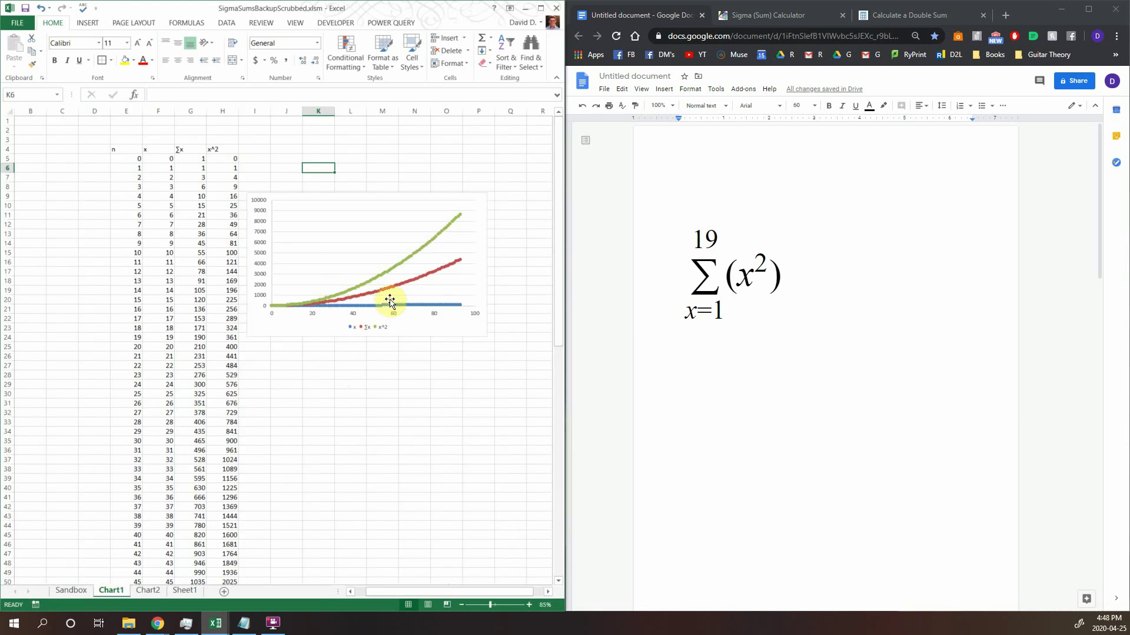
click(894, 368)
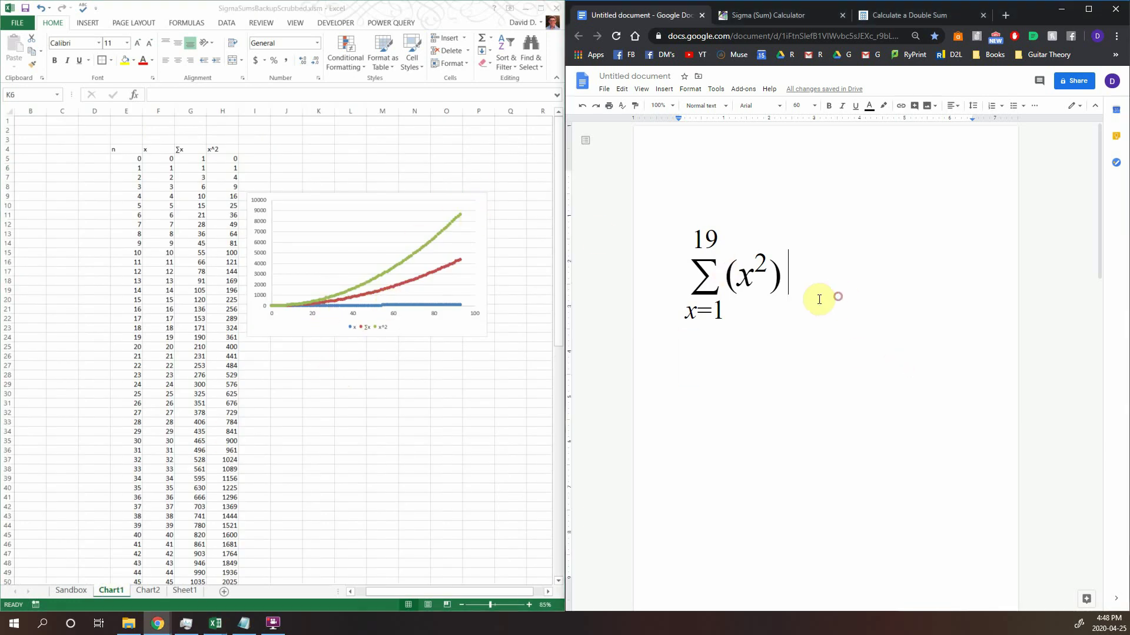
click(709, 235)
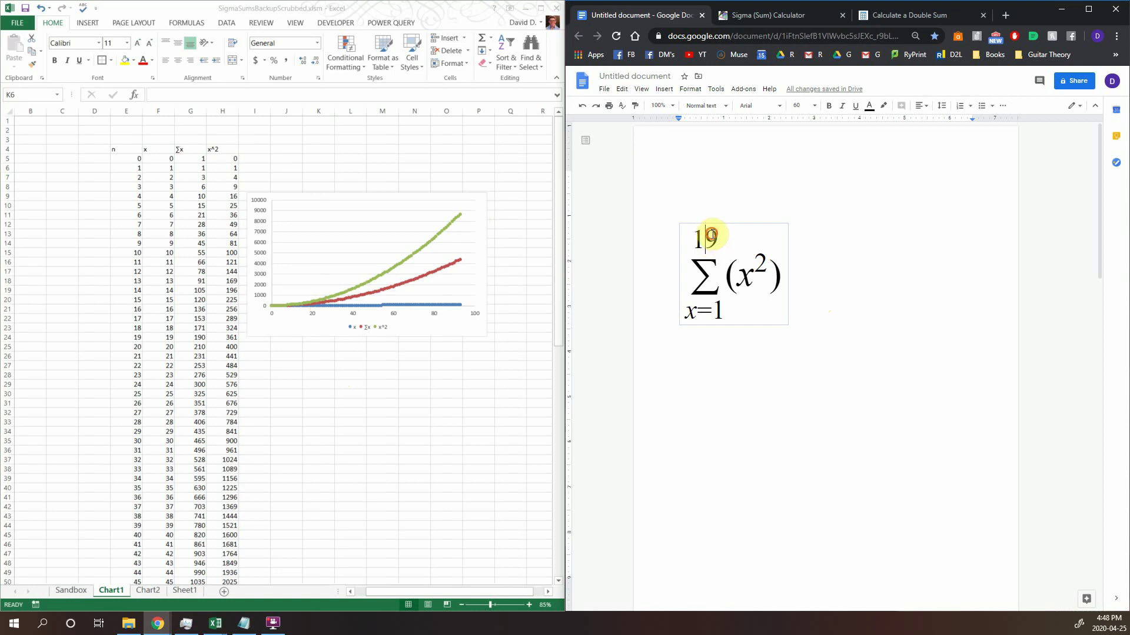
click(715, 235)
click(276, 328)
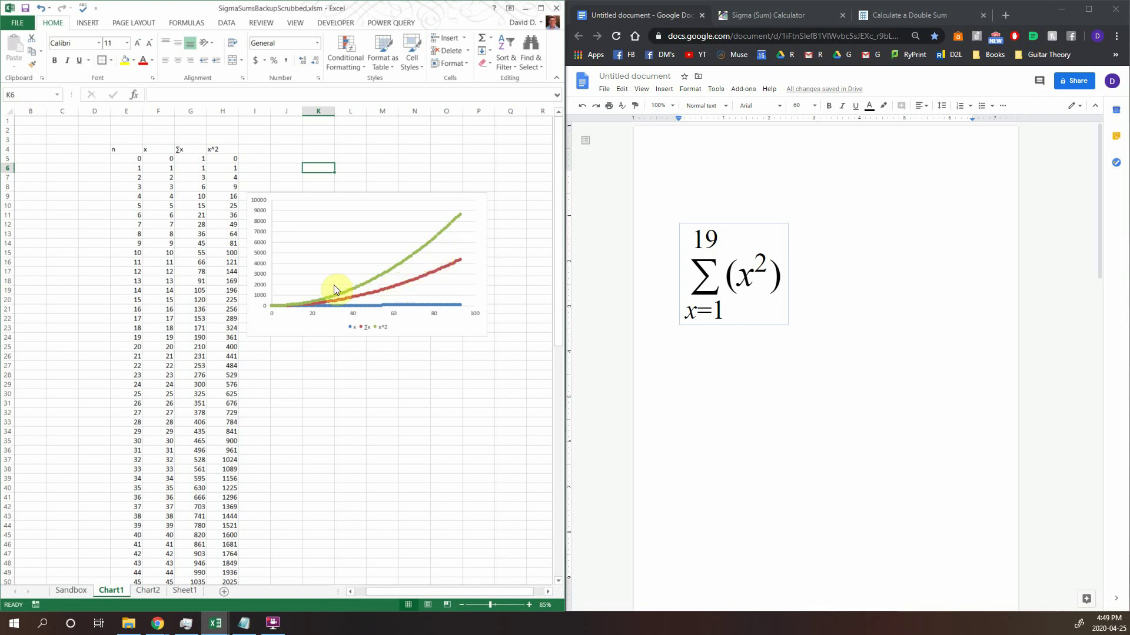
- Prefix the equation with f(n)=, change upper limit 19 to n and the term x² to x
click(682, 273)
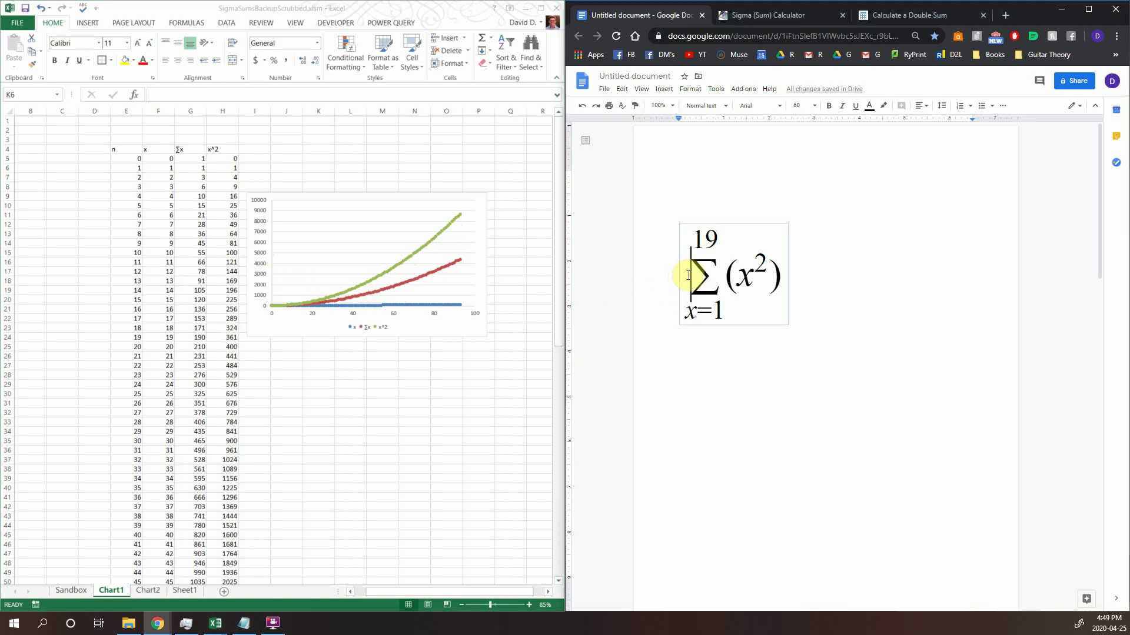
text(f)
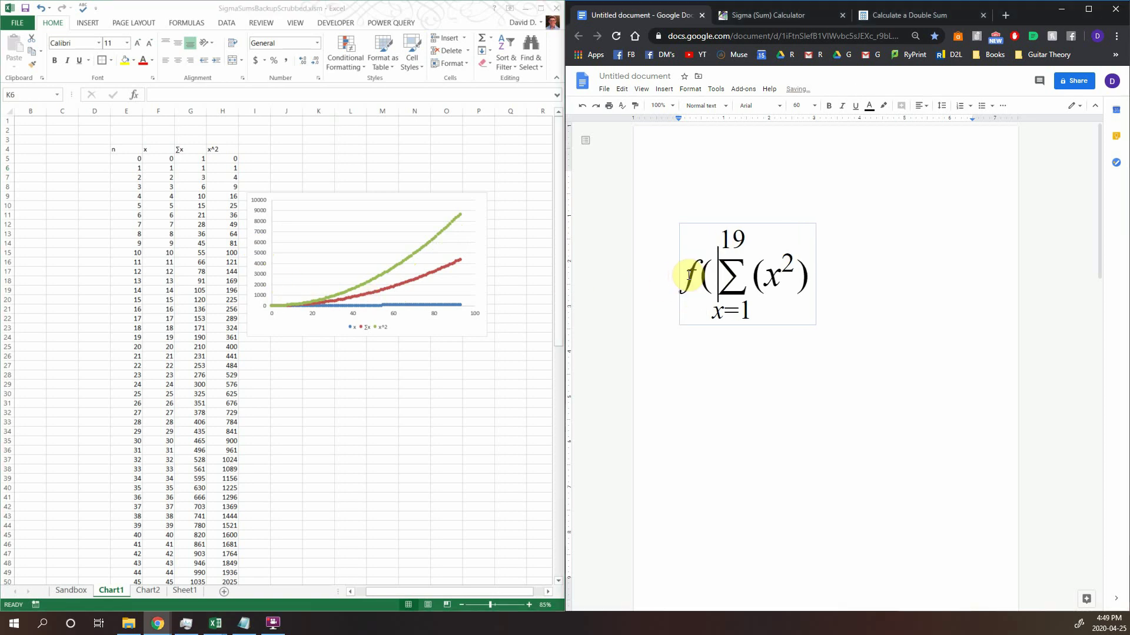
text((n)=)
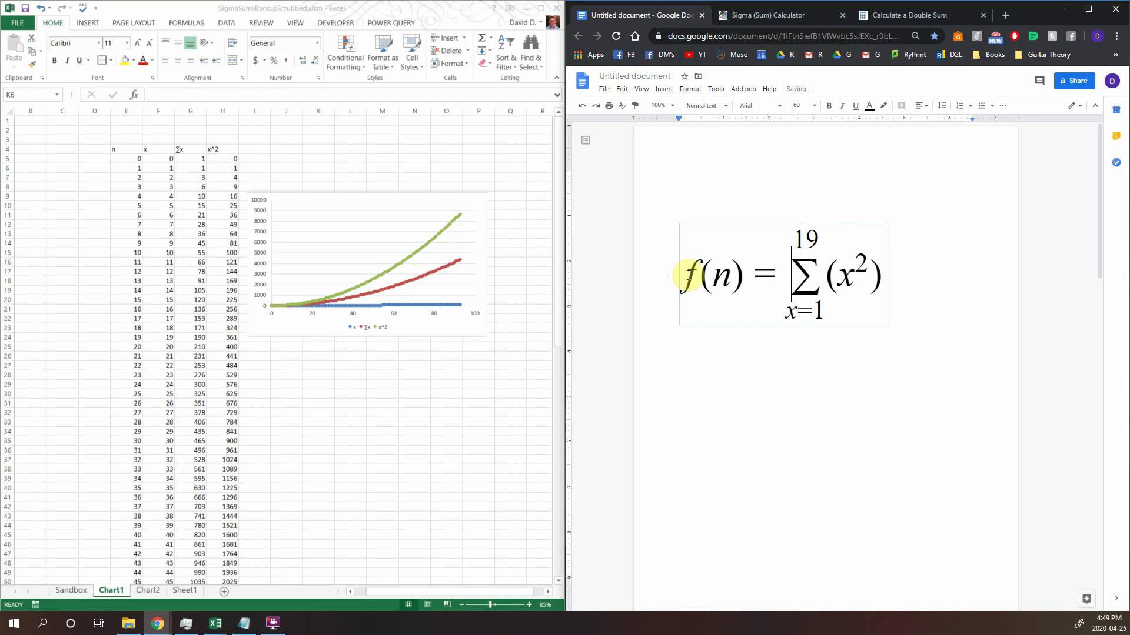
key(Right)
key(Right)
key(Right)
key(Right)
key(Right)
key(Right)
key(Right)
key(BackSpace)
key(BackSpace)
text(n)
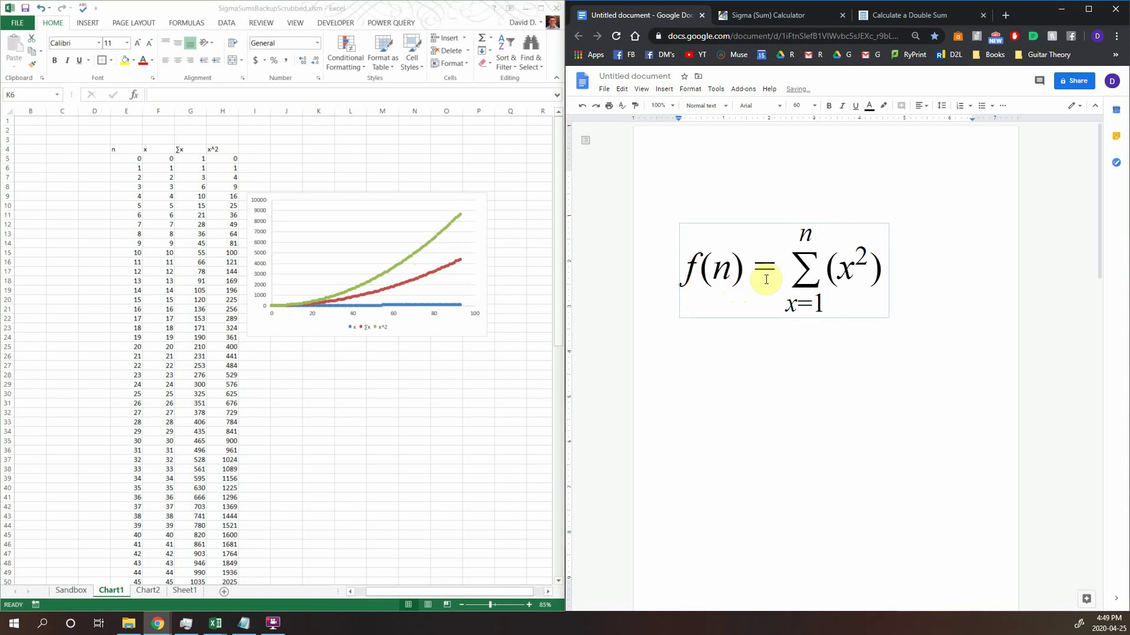
click(865, 257)
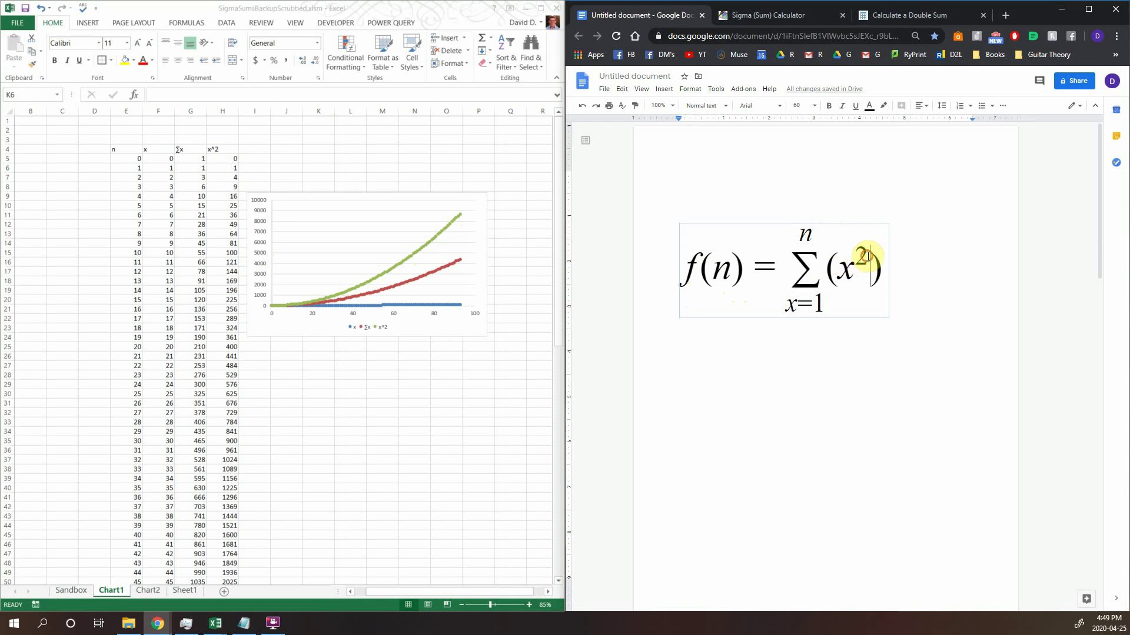
key(BackSpace)
key(BackSpace)
key(BackSpace)
text(x)
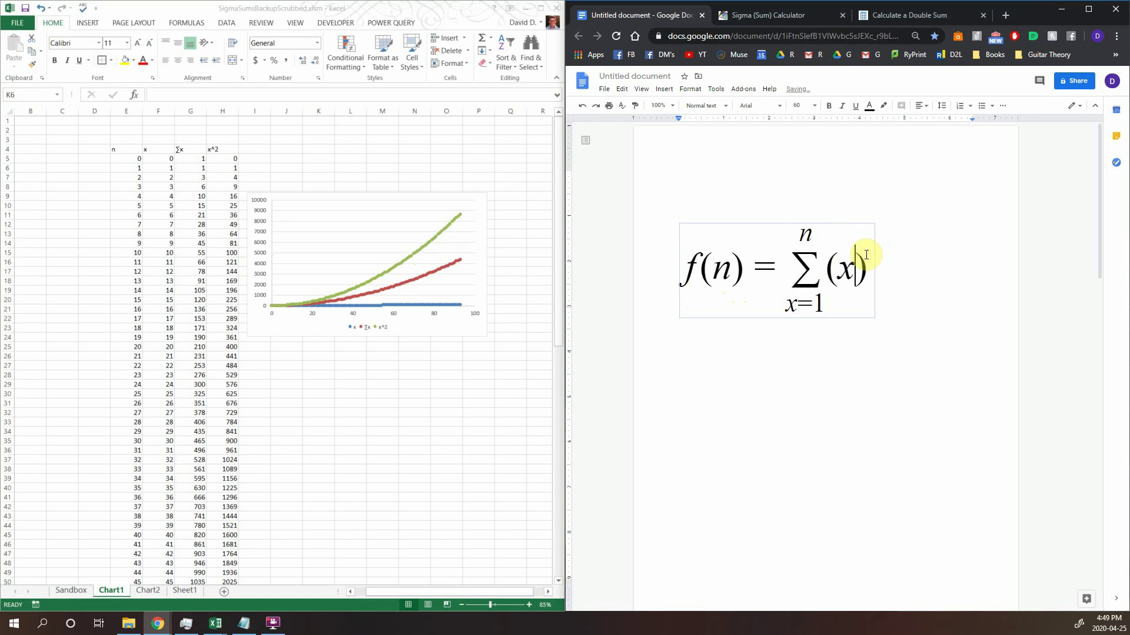
click(842, 484)
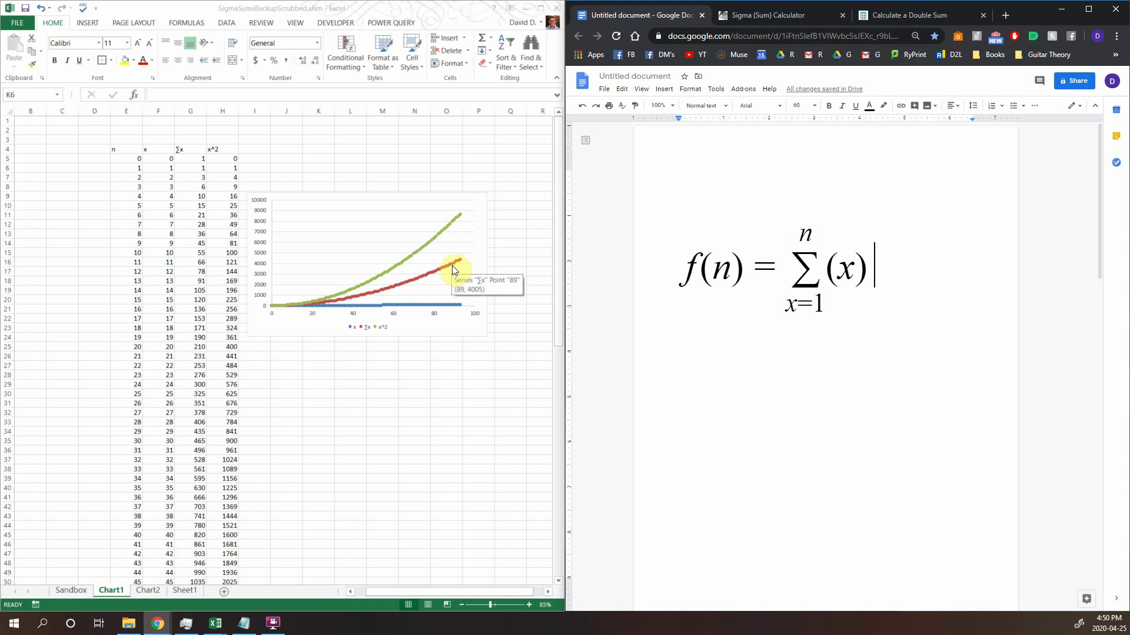
mouse_move(427, 269)
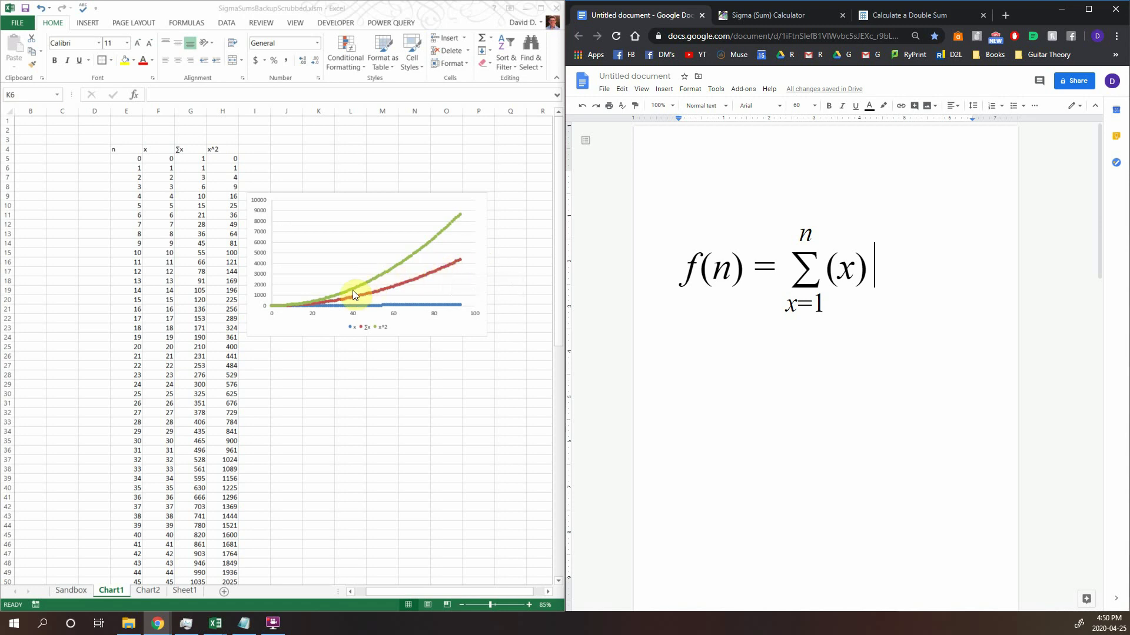
- View the Chart2 sheet plotting power(x,2), x^2 and power(x,2)-1000*sin(x)
click(145, 594)
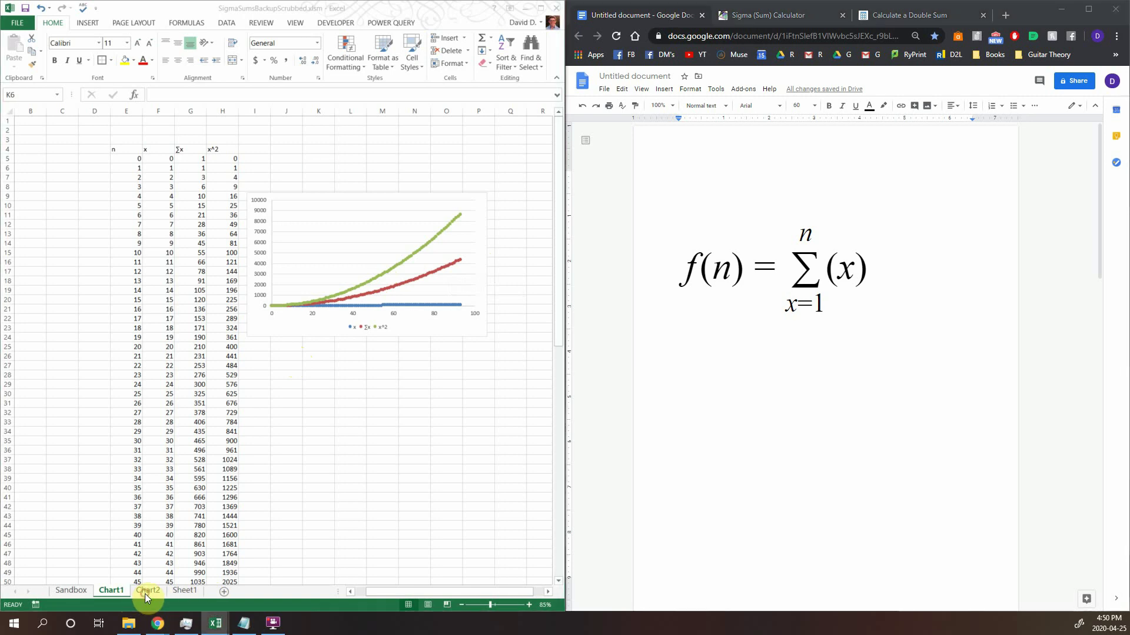
click(147, 592)
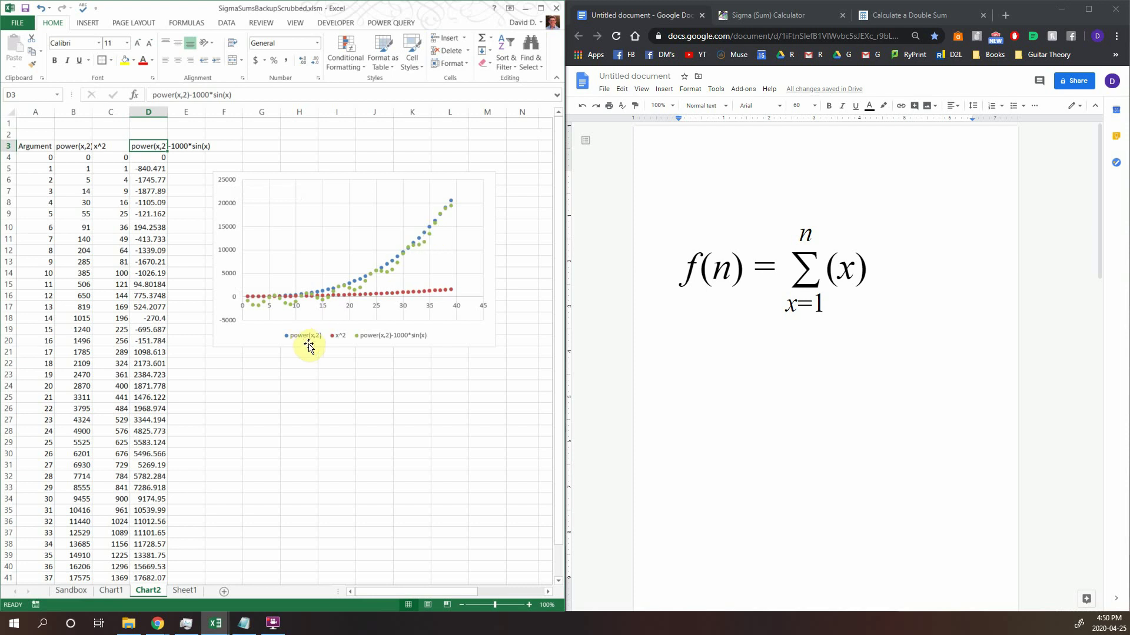
click(692, 274)
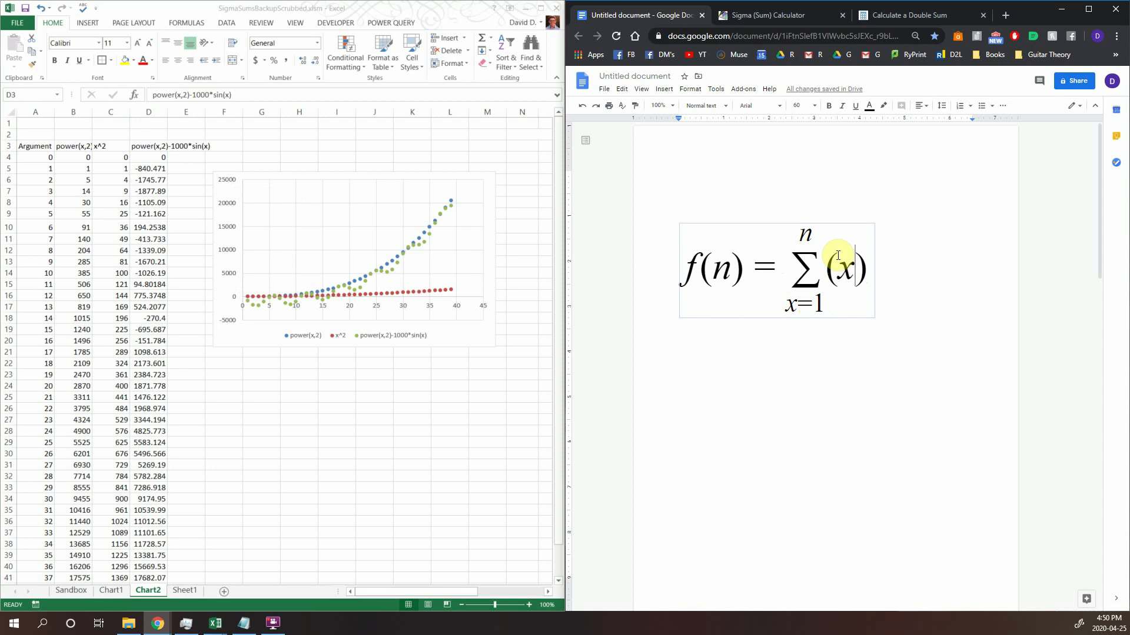
- Square the summed term to x² and compare the Chart1 and Chart2 sheets
text(^2)
click(835, 341)
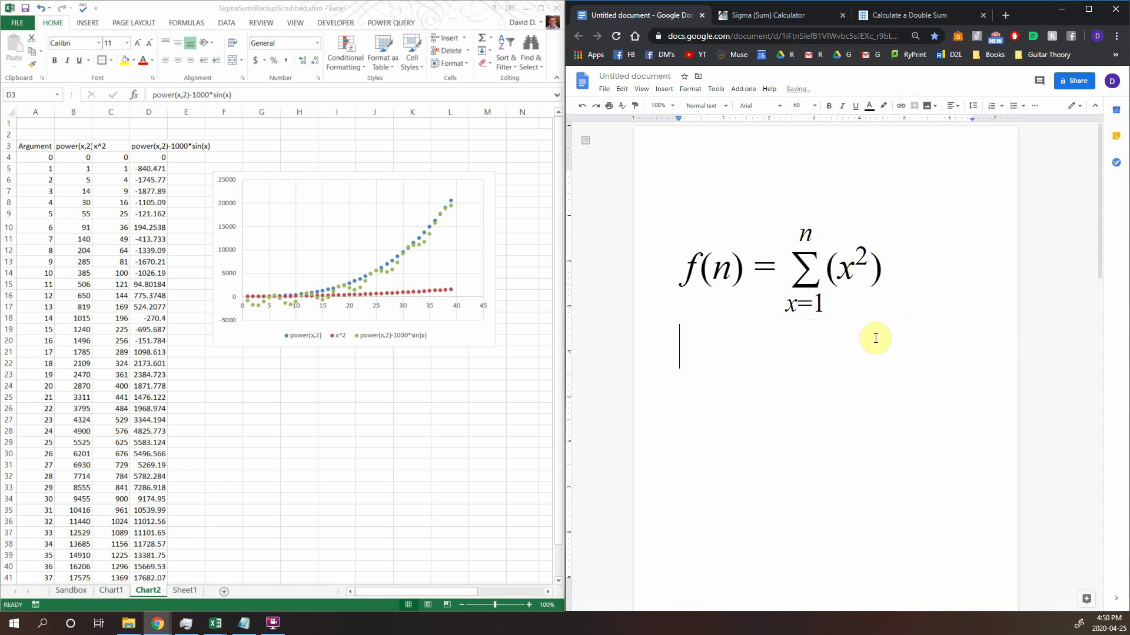
click(98, 590)
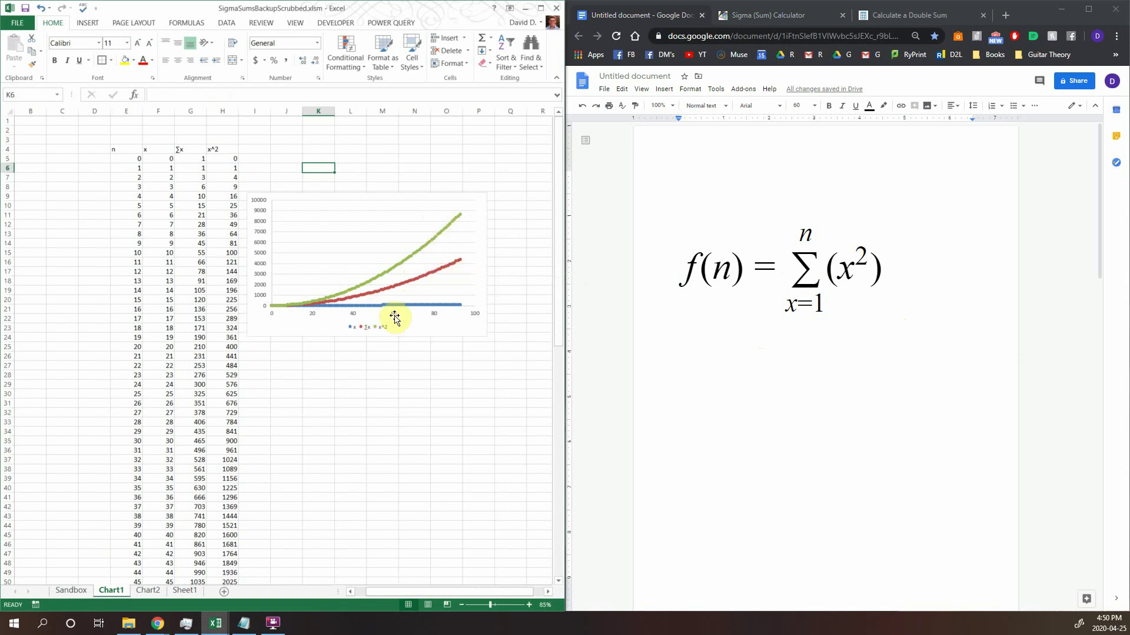
click(145, 592)
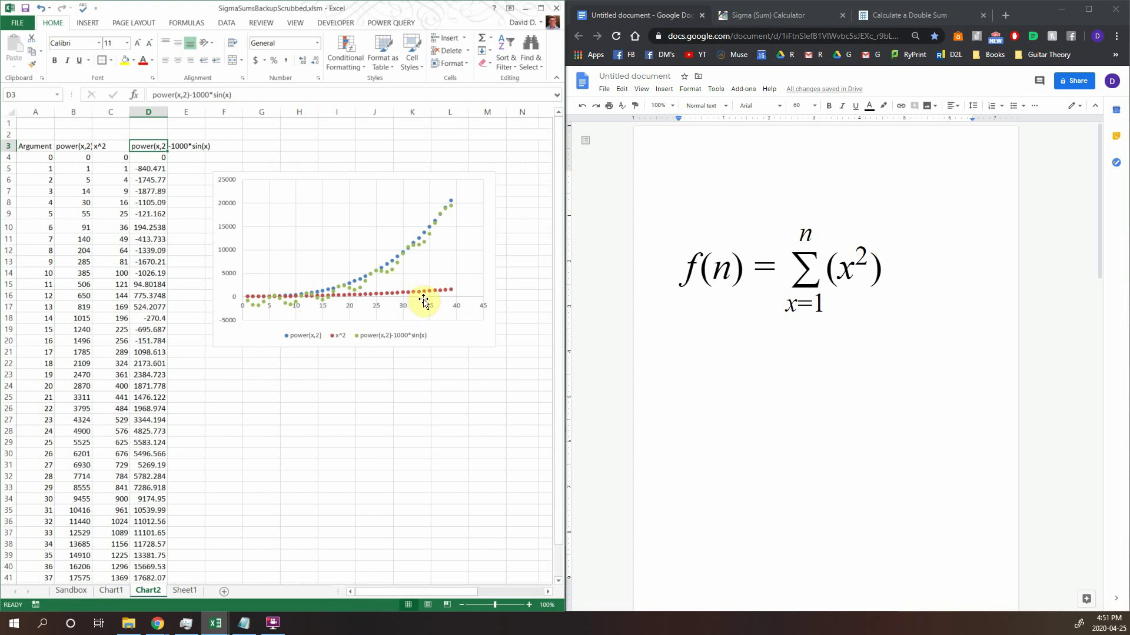
mouse_move(415, 291)
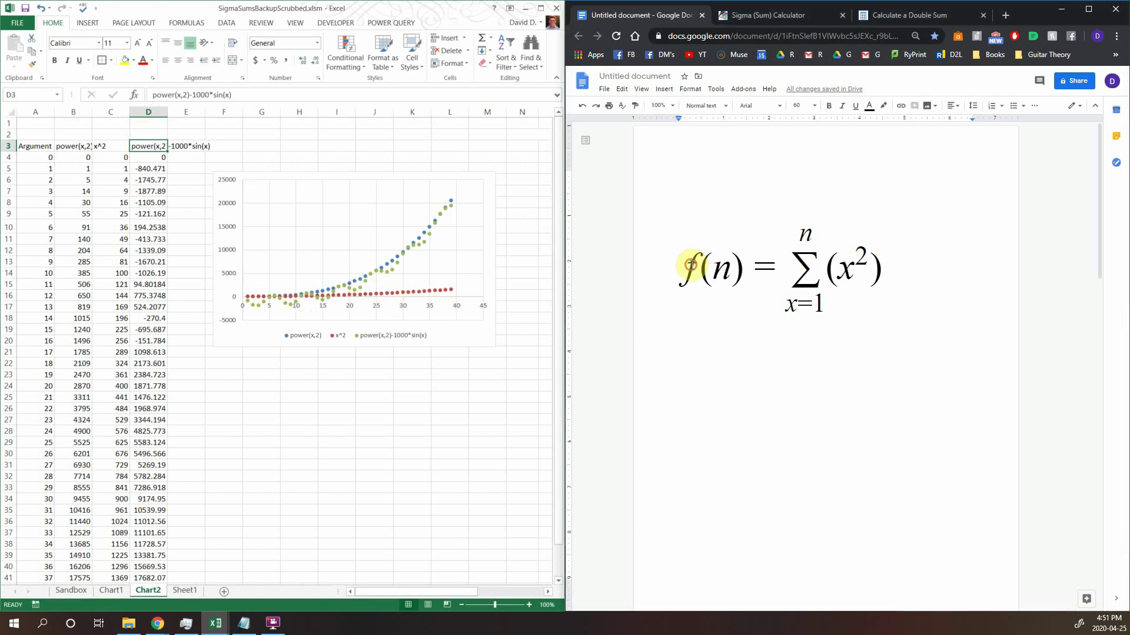
- Select the f(n) equation and place the caret at its end
drag(688, 265, 866, 316)
click(866, 316)
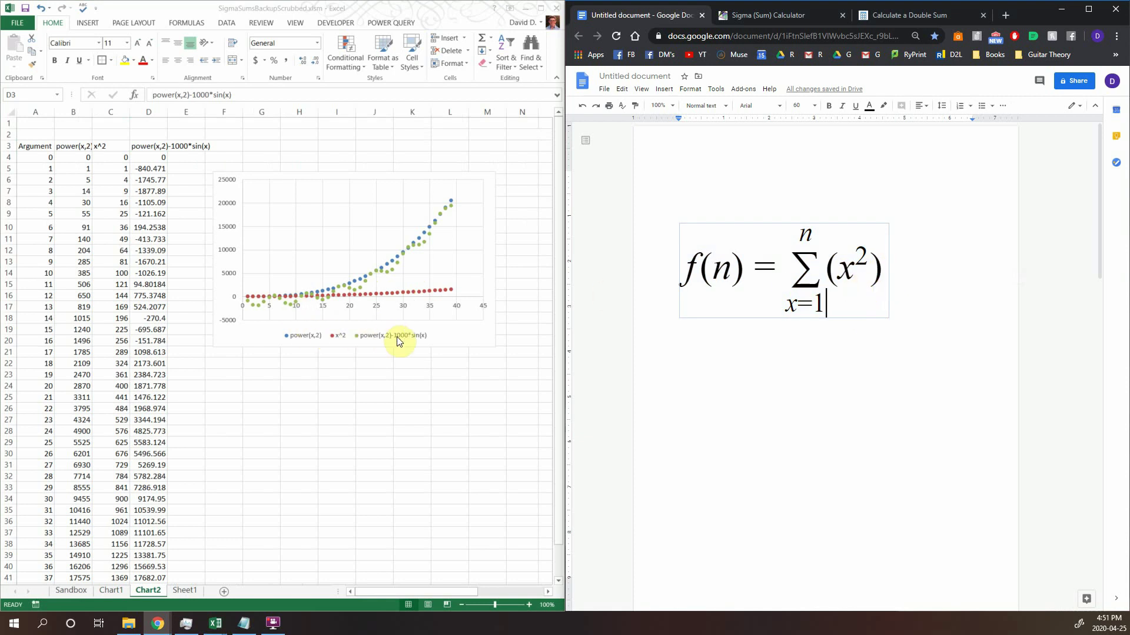
click(887, 274)
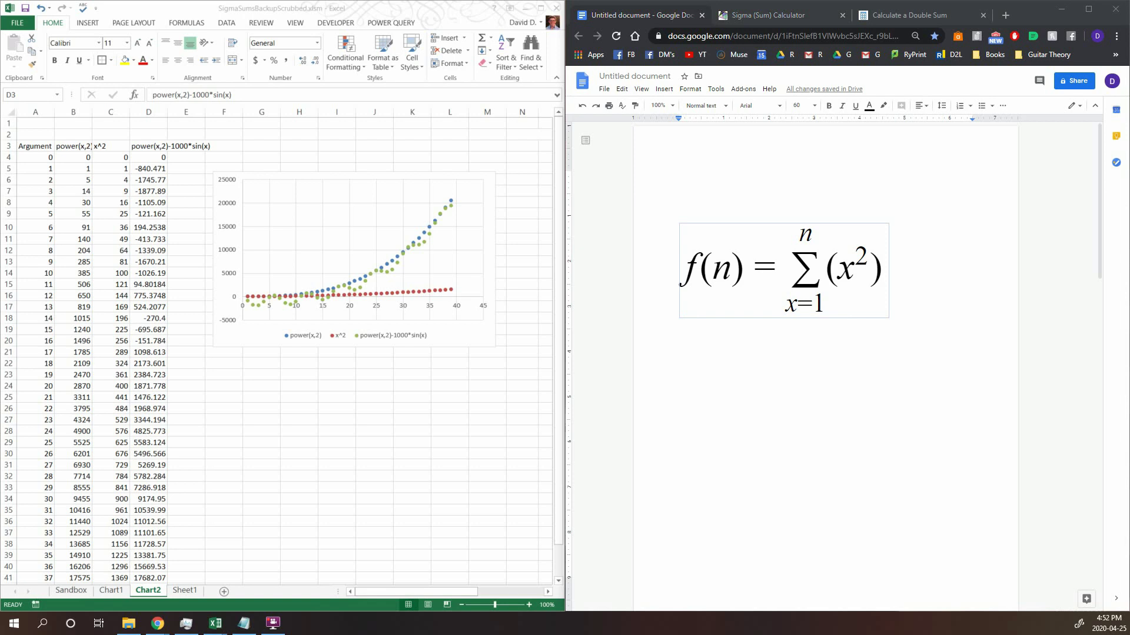
click(758, 356)
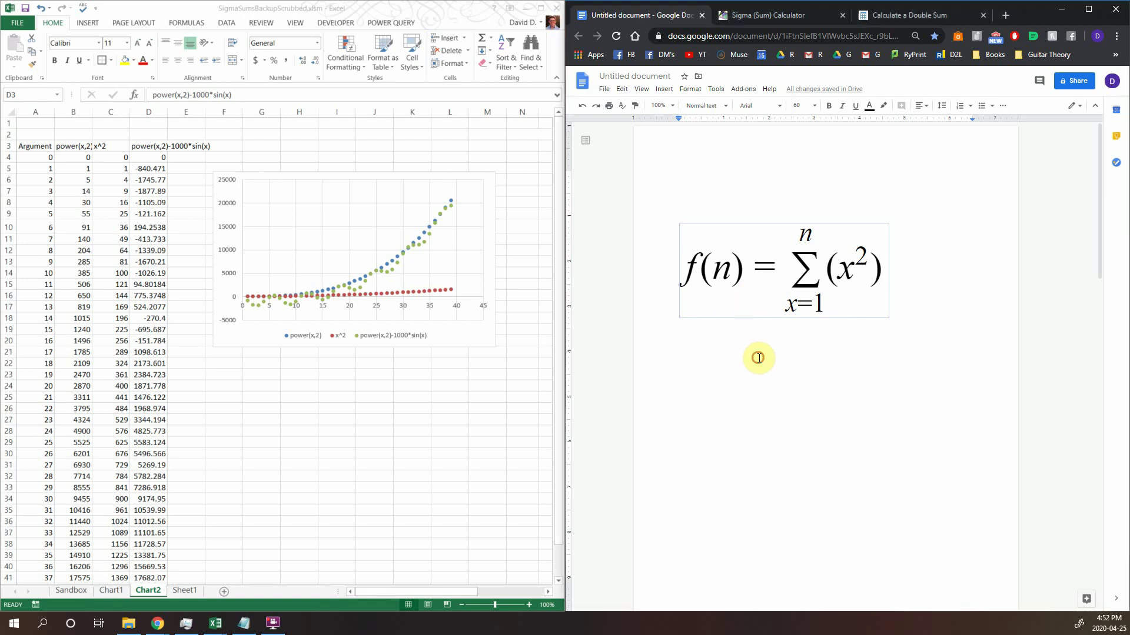
key(Return)
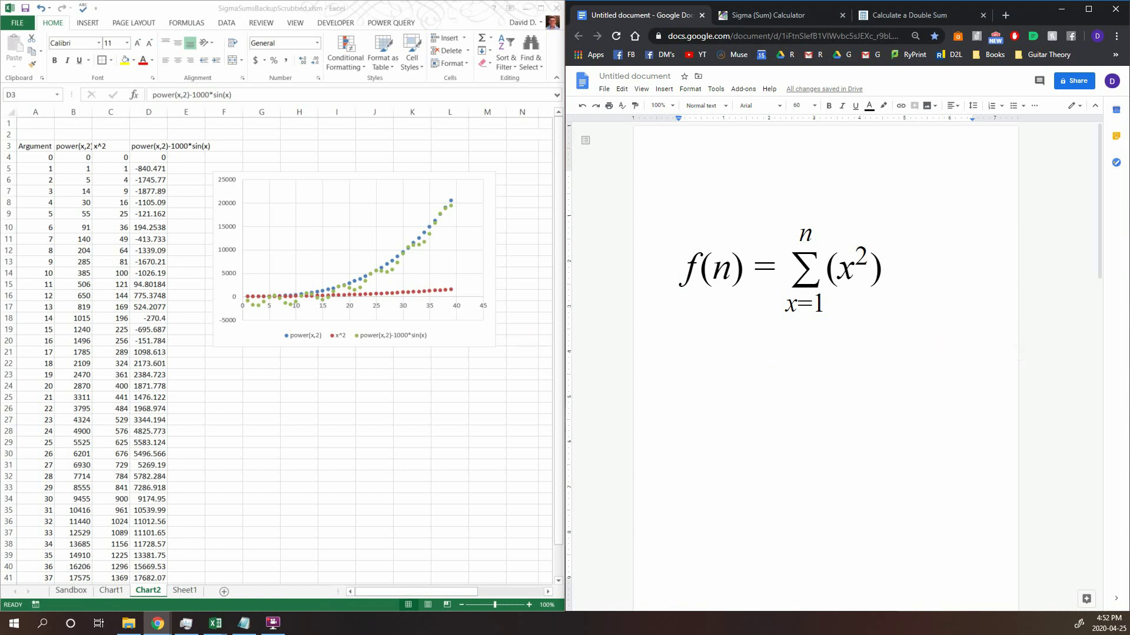